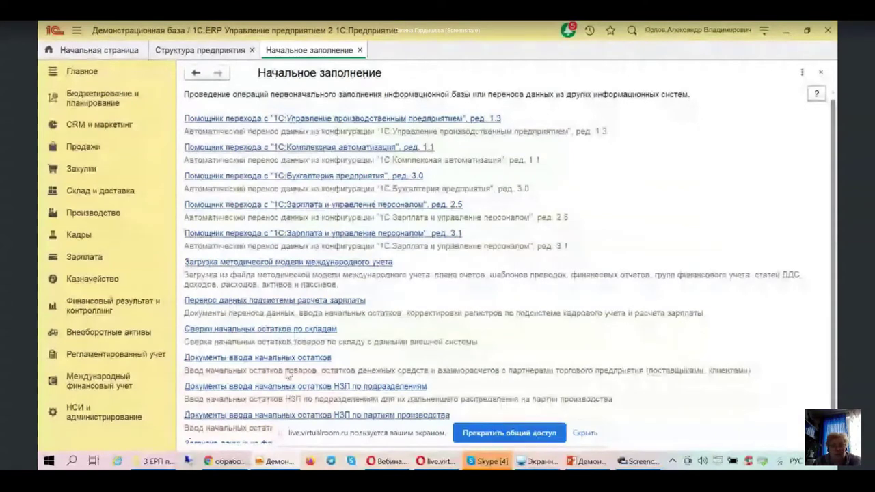
# - Open the initial balance entry documents, look through the operation types offered for a new document, and close the list without creating one
pyautogui.click(280, 360)
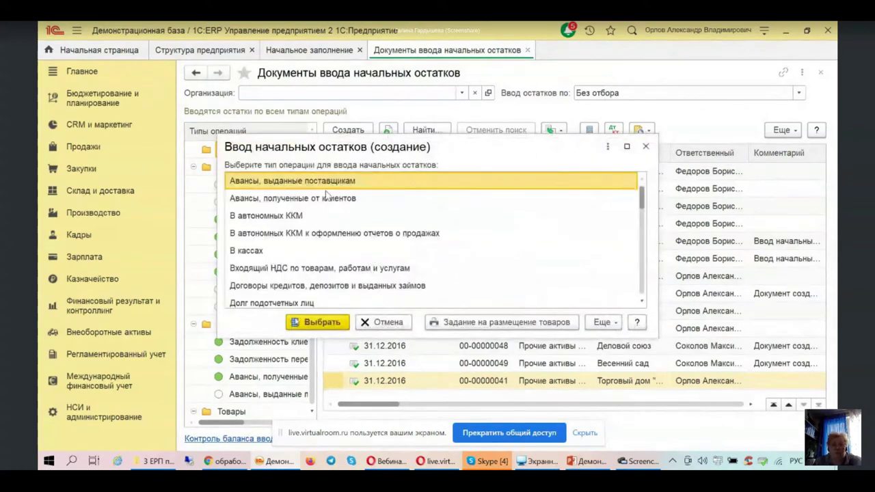
pyautogui.scroll(-5, 309, 227)
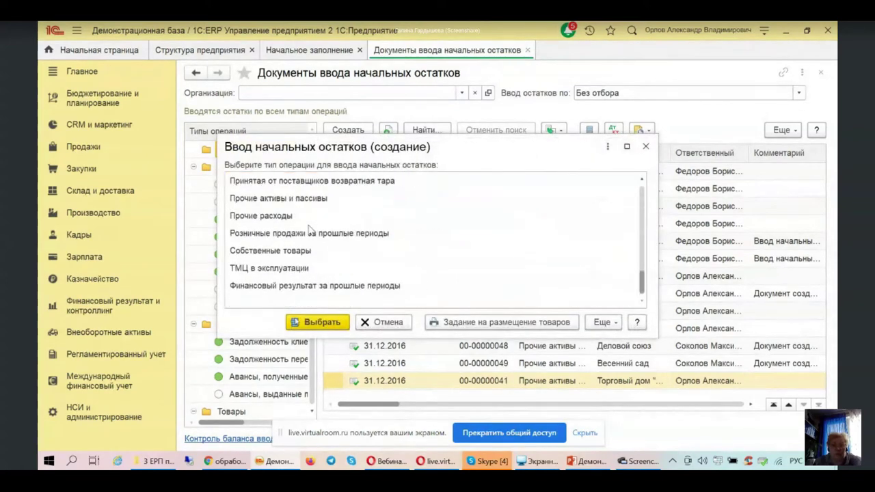
pyautogui.scroll(10, 309, 229)
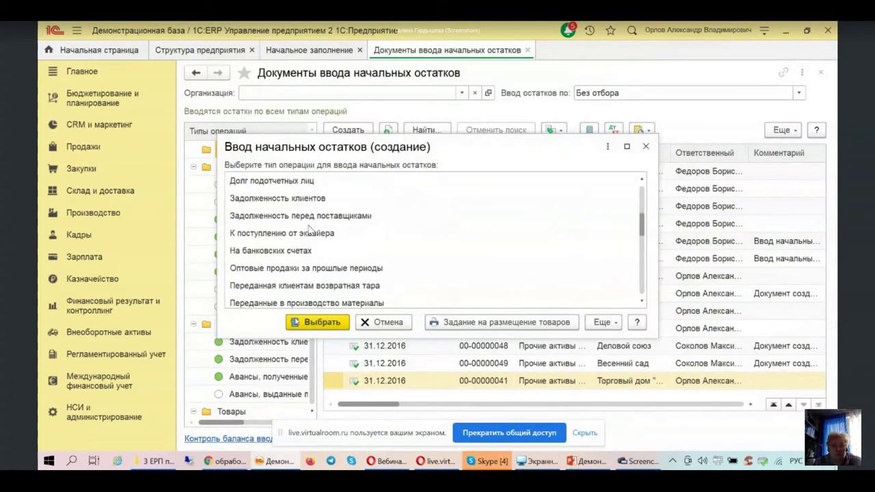
pyautogui.scroll(1, 309, 229)
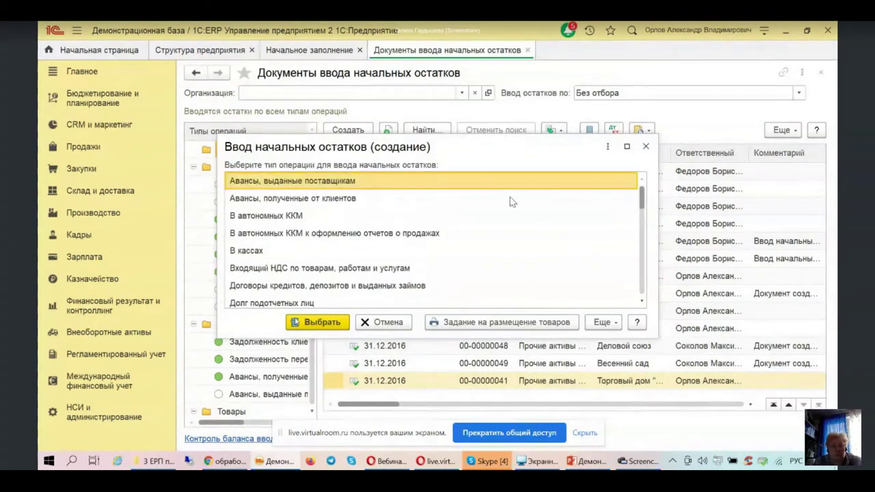
pyautogui.click(645, 147)
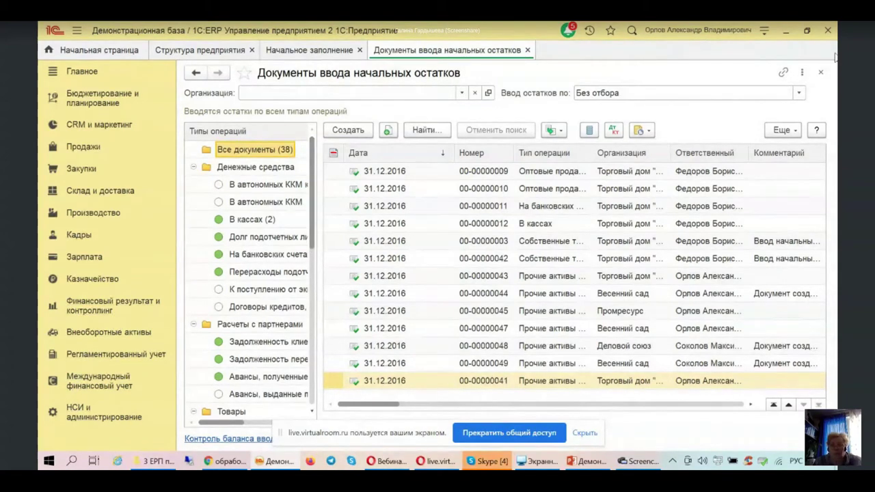
pyautogui.click(527, 51)
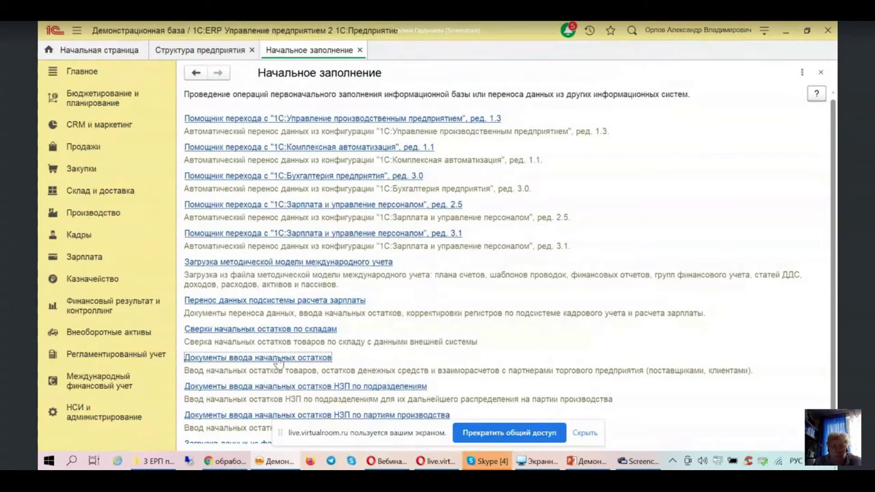
# - View the catalogs available for loading data from external files, and close the selection window
pyautogui.scroll(-1, 279, 363)
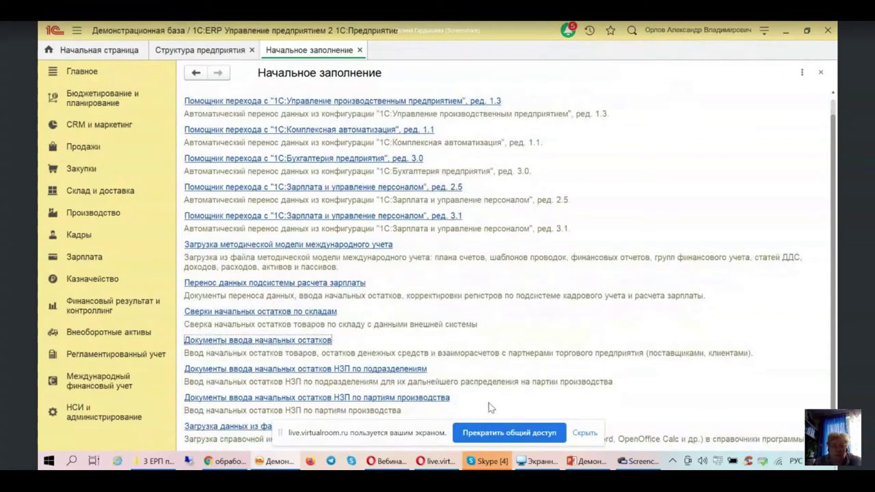
pyautogui.click(219, 428)
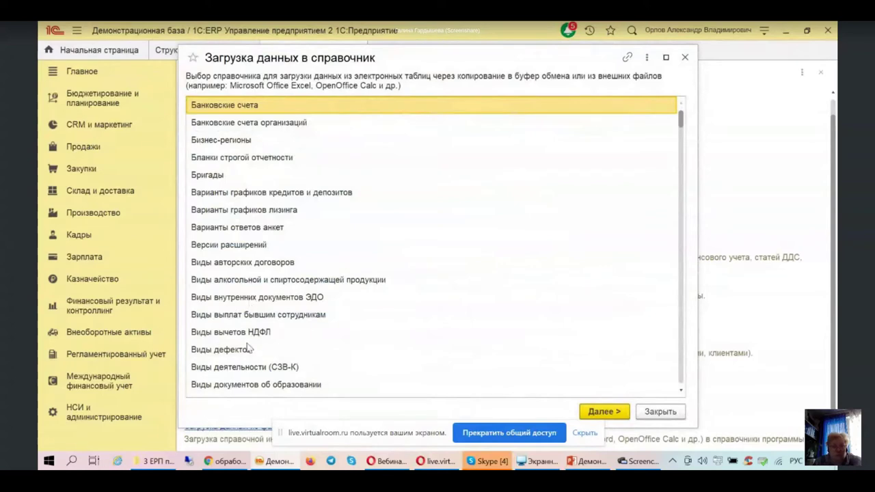
pyautogui.click(686, 57)
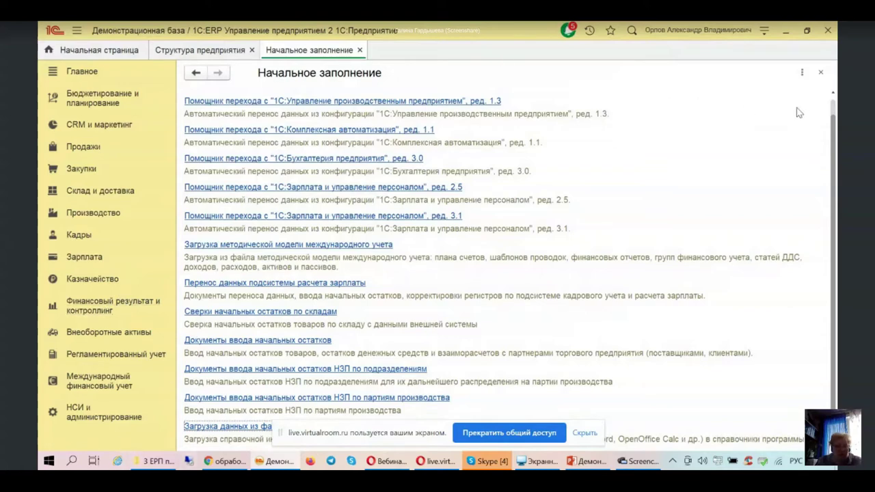
# - Close the Начальное заполнение and Структура предприятия pages and open Удаление помеченных объектов from the Обслуживание administration settings
pyautogui.click(821, 73)
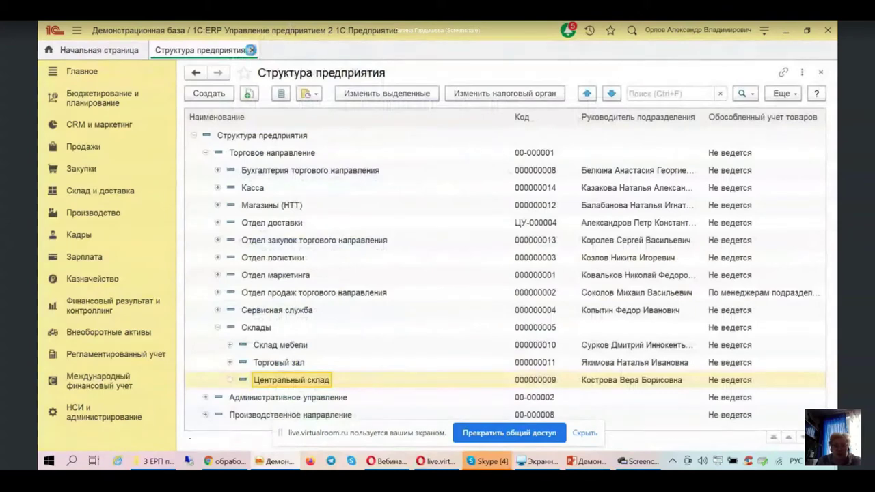
pyautogui.click(252, 50)
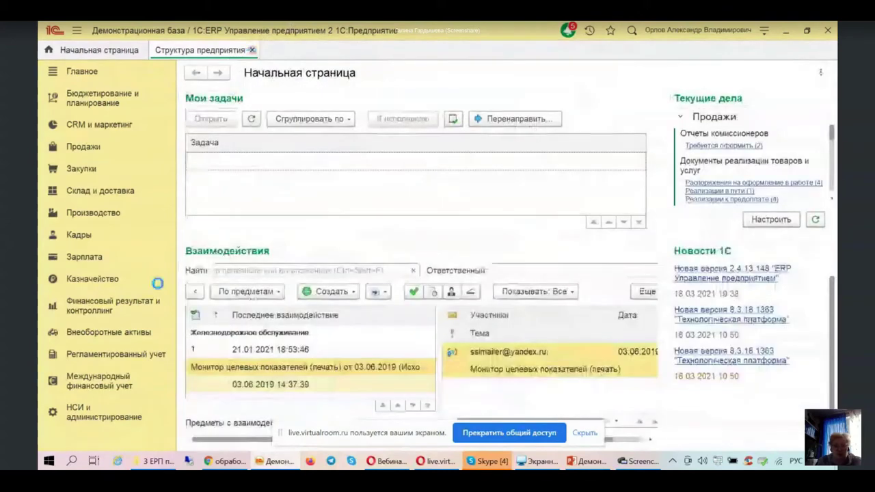
pyautogui.click(118, 421)
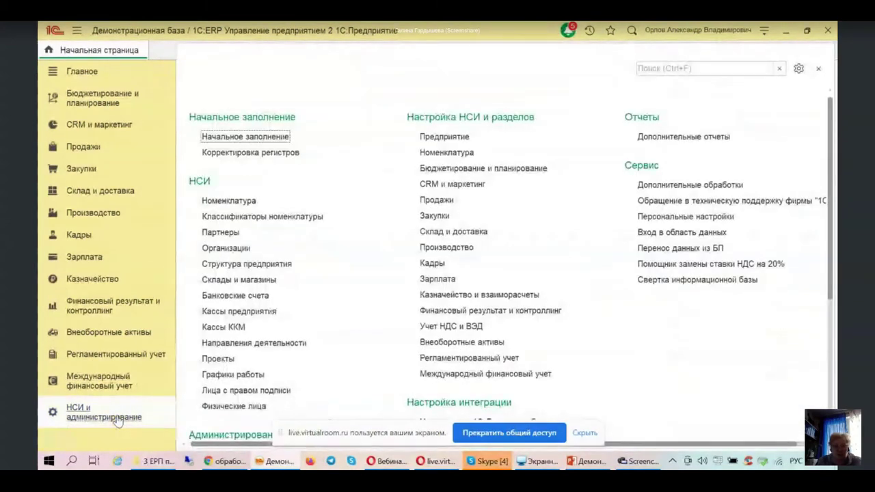
pyautogui.scroll(-6, 199, 345)
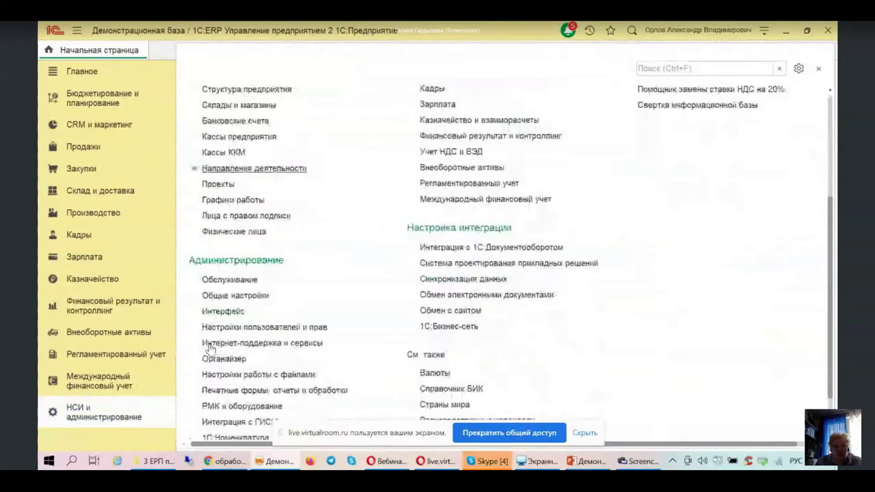
pyautogui.scroll(-2, 210, 349)
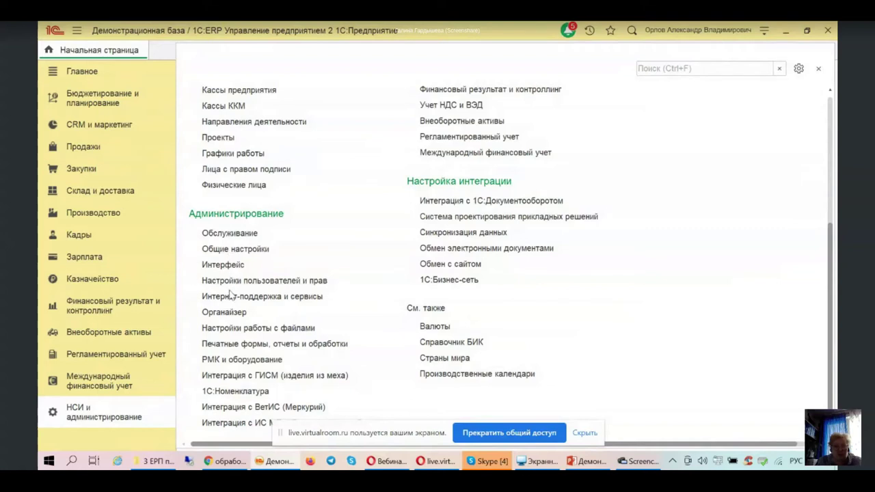
pyautogui.click(229, 235)
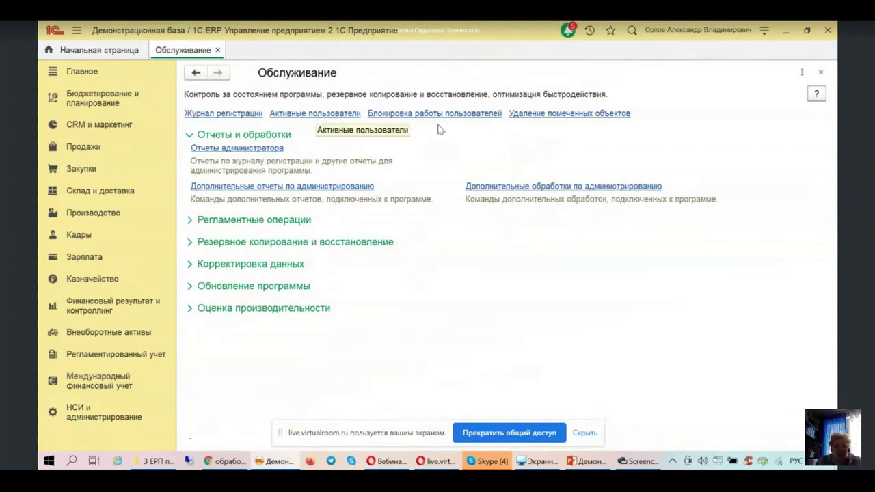
pyautogui.click(537, 115)
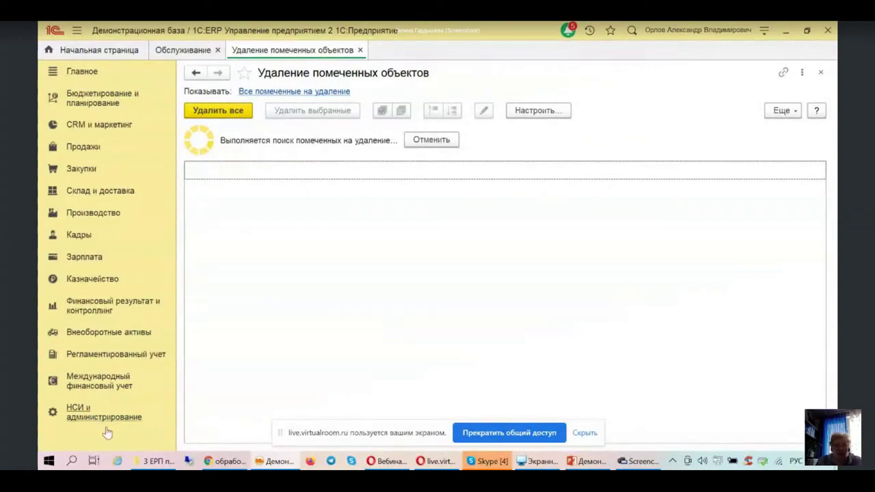
# - Switch to the PowerPoint presentation and display slide 9, "Заказ клиента"
pyautogui.moveTo(254, 468)
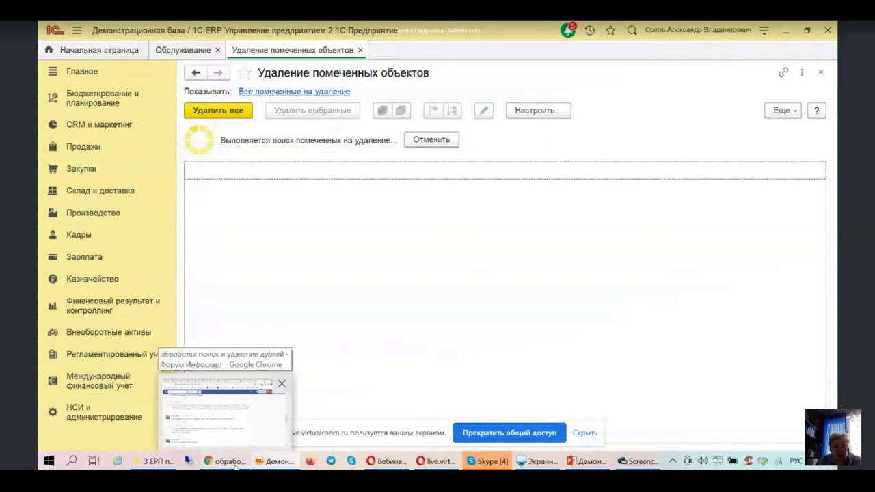
pyautogui.moveTo(234, 465); pyautogui.dragTo(343, 469)
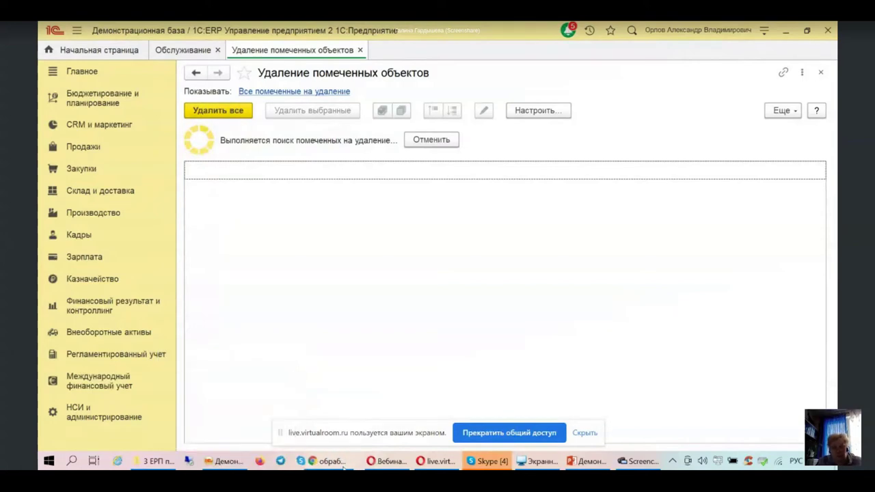
pyautogui.click(586, 462)
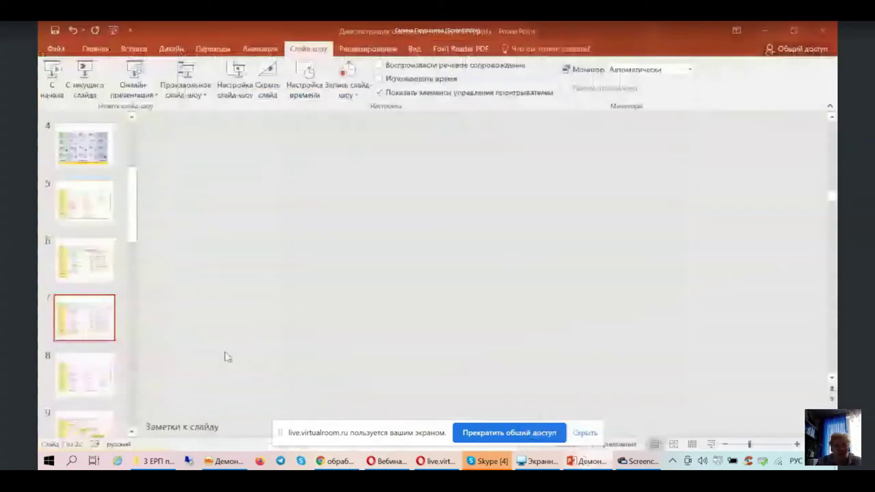
pyautogui.scroll(-1, 98, 408)
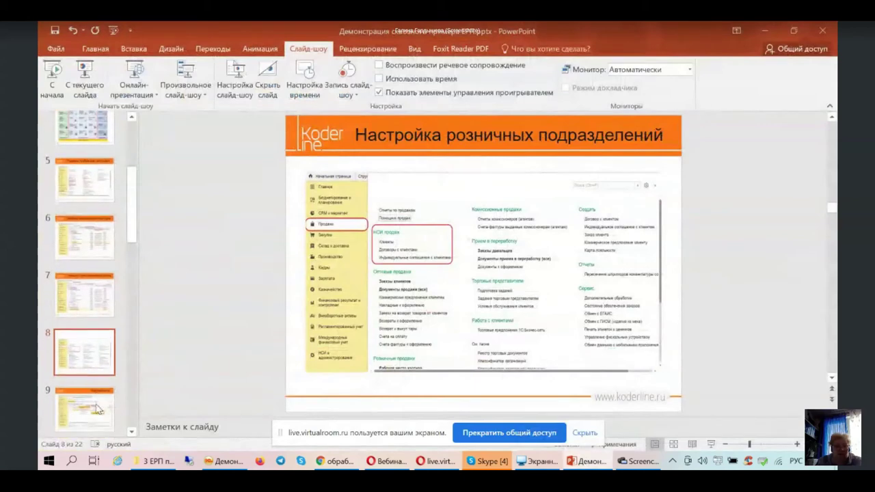
pyautogui.scroll(-1, 97, 408)
pyautogui.click(95, 385)
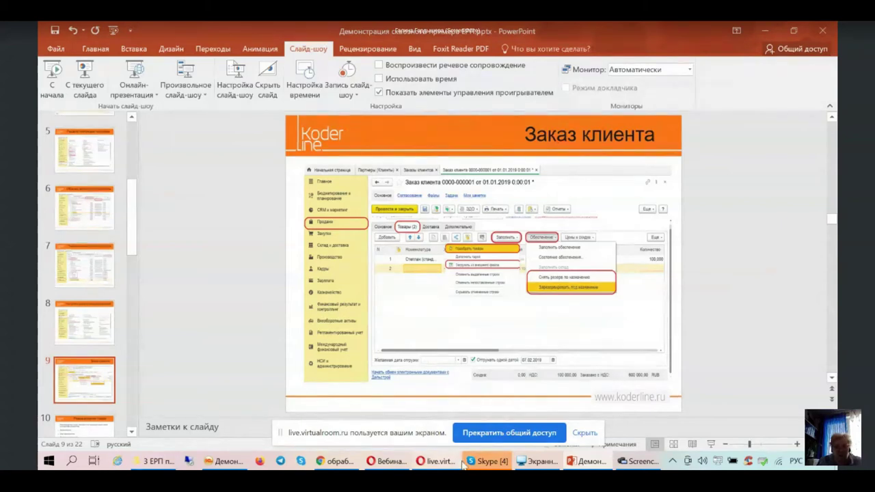
# - Return to 1C:ERP, view the object groups marked for deletion without deleting any, and close the deletion page
pyautogui.moveTo(476, 465)
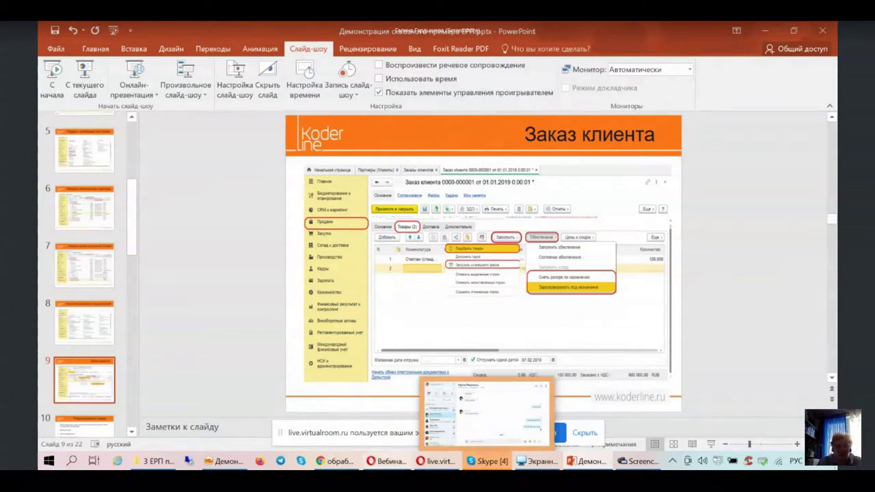
pyautogui.click(479, 460)
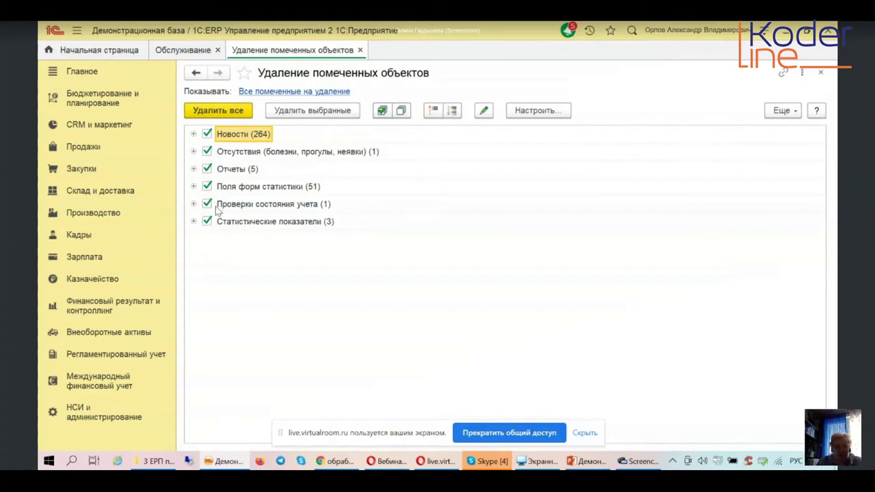
pyautogui.click(207, 152)
pyautogui.click(206, 151)
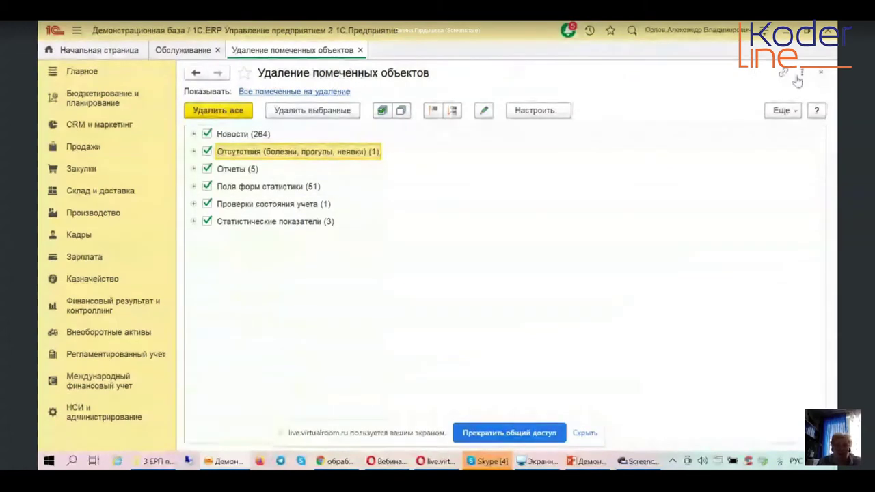
pyautogui.click(821, 73)
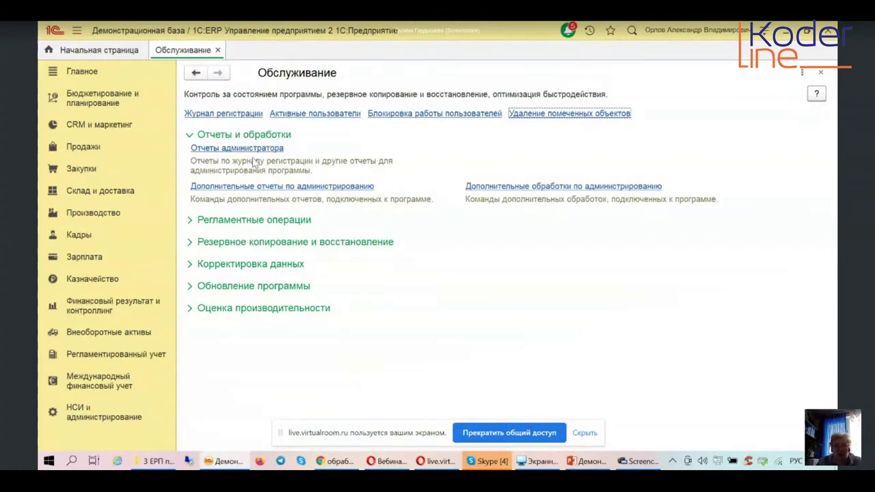
# - Open the administrator report Анализ активности пользователей and limit it to one user from the Все пользователи group
pyautogui.click(235, 152)
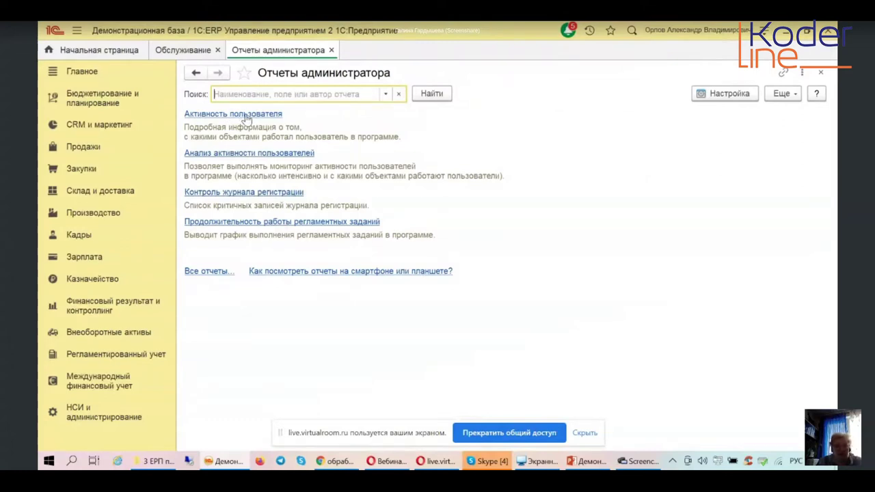
pyautogui.click(236, 155)
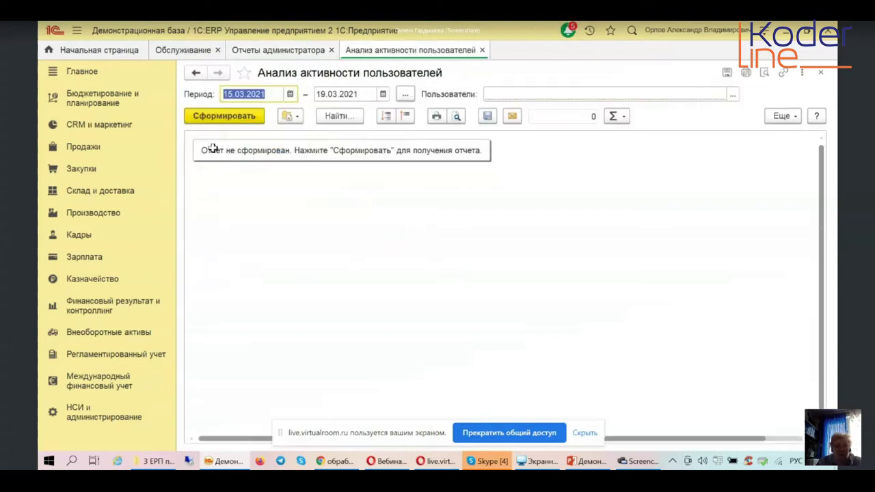
pyautogui.click(728, 97)
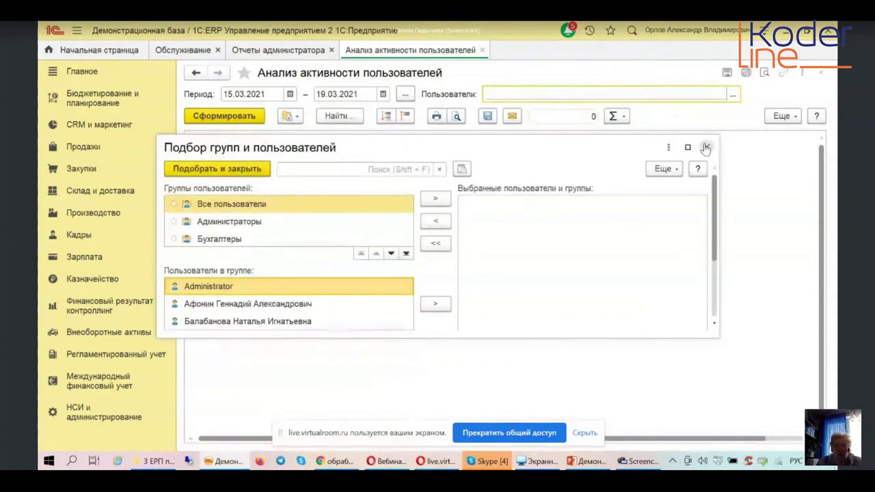
pyautogui.doubleClick(201, 309)
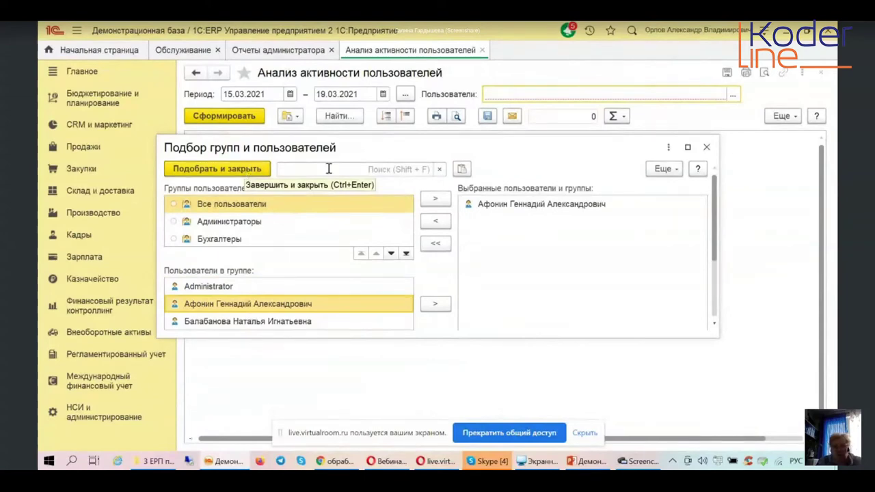
pyautogui.click(419, 170)
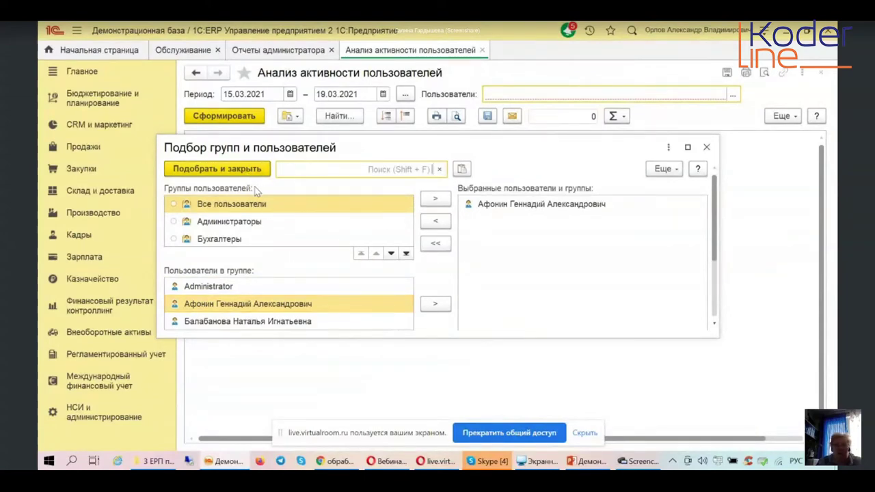
pyautogui.click(227, 170)
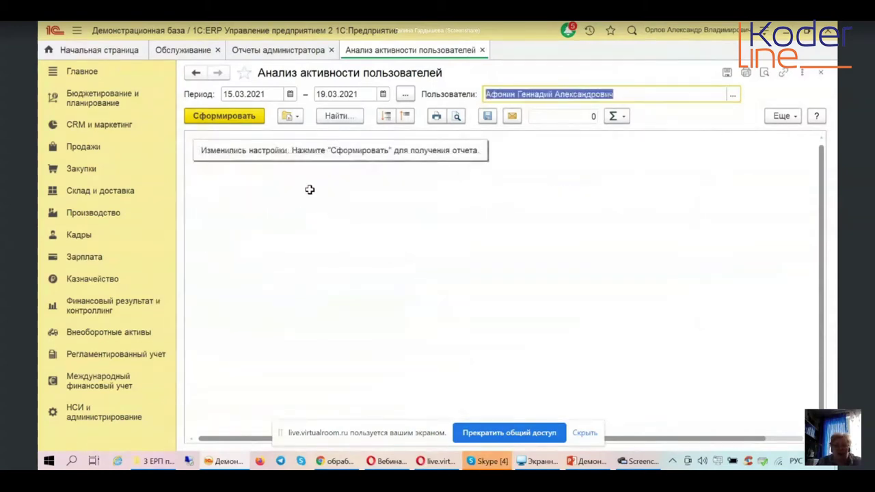
# - Generate the user activity analysis report and look through its tables and documents chart
pyautogui.click(242, 116)
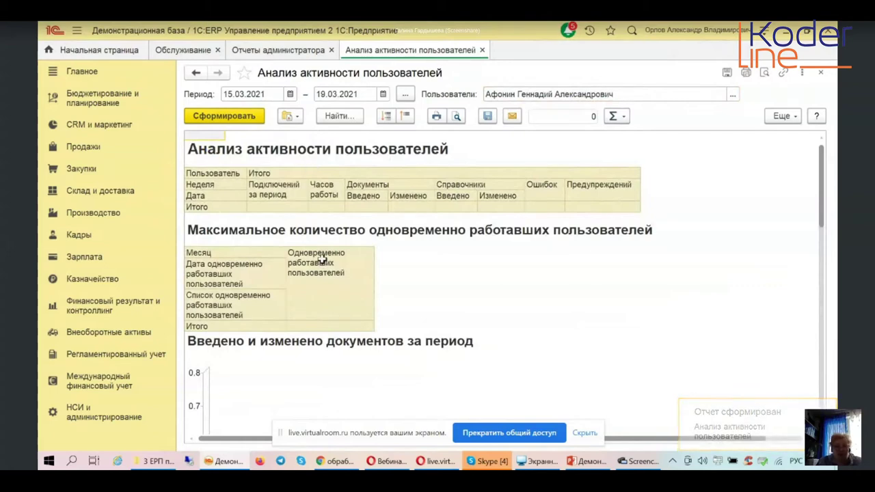
pyautogui.scroll(-2, 321, 253)
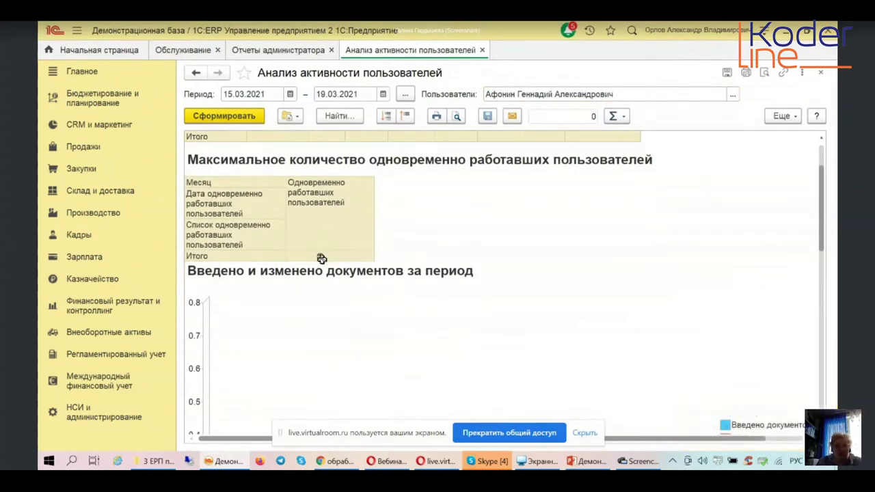
pyautogui.scroll(-3, 321, 258)
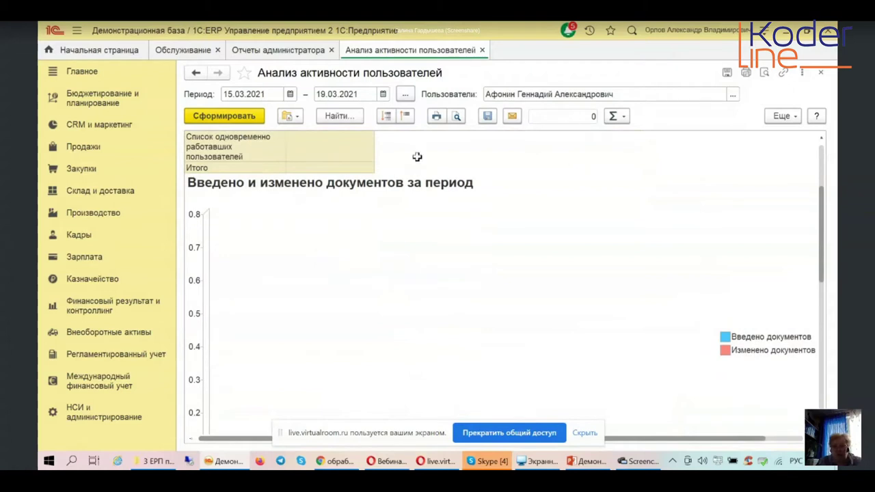
pyautogui.scroll(5, 335, 212)
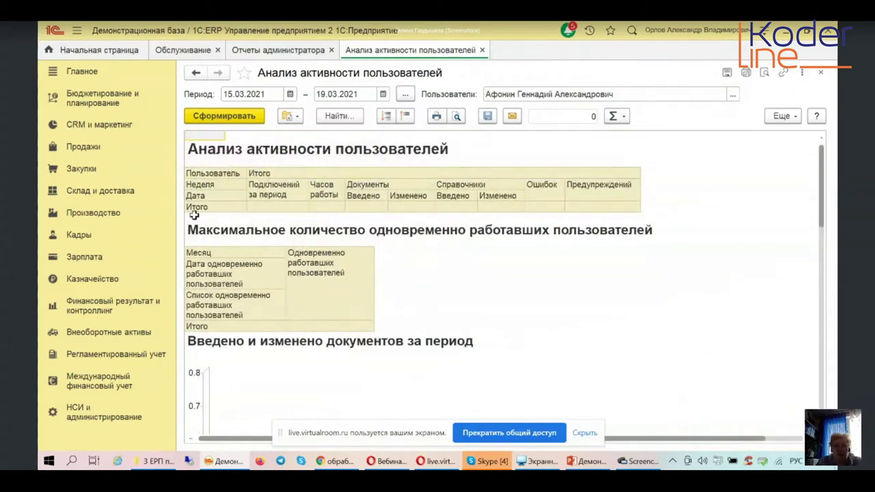
# - Examine the Итого row of the user activity table for connections, working hours, and documents entered and changed
pyautogui.click(261, 207)
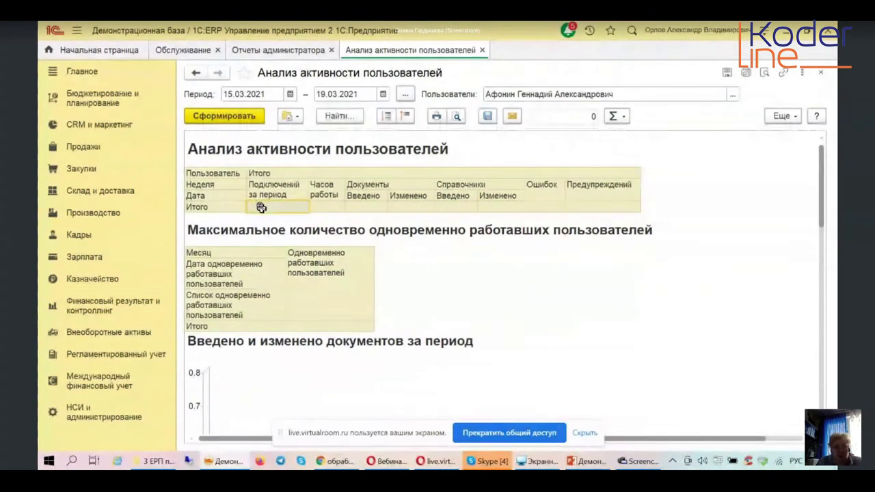
pyautogui.click(334, 207)
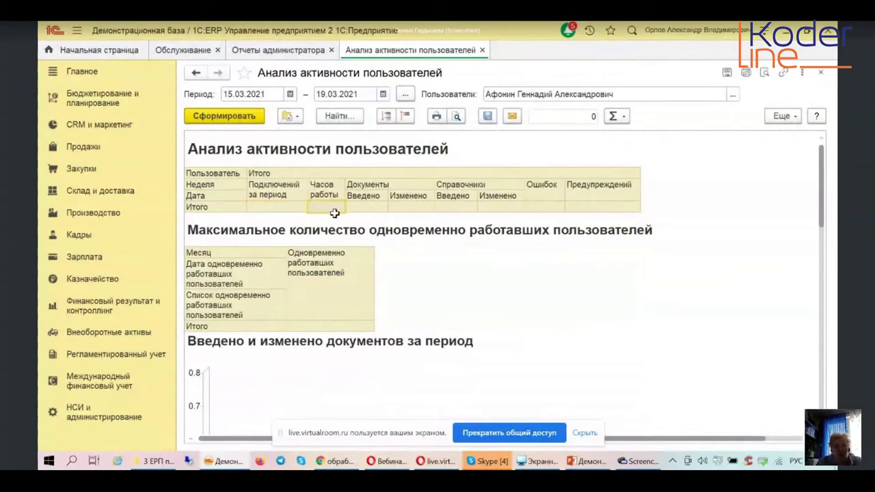
pyautogui.click(361, 207)
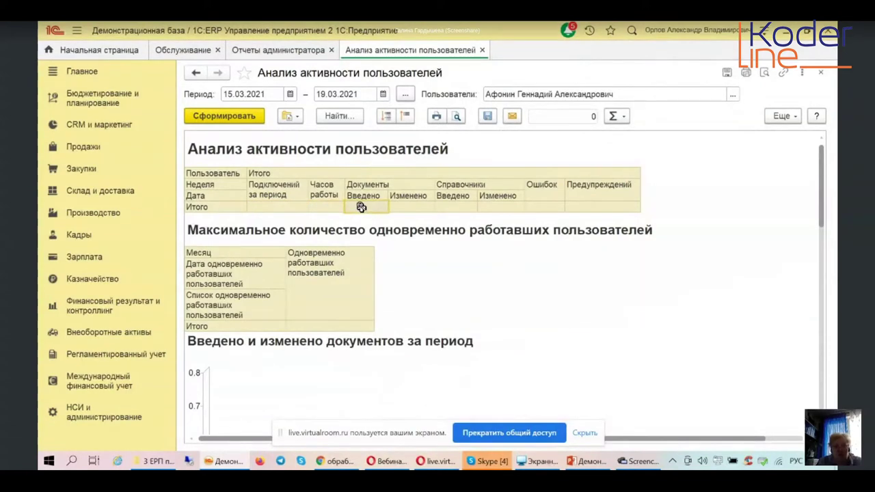
pyautogui.click(415, 207)
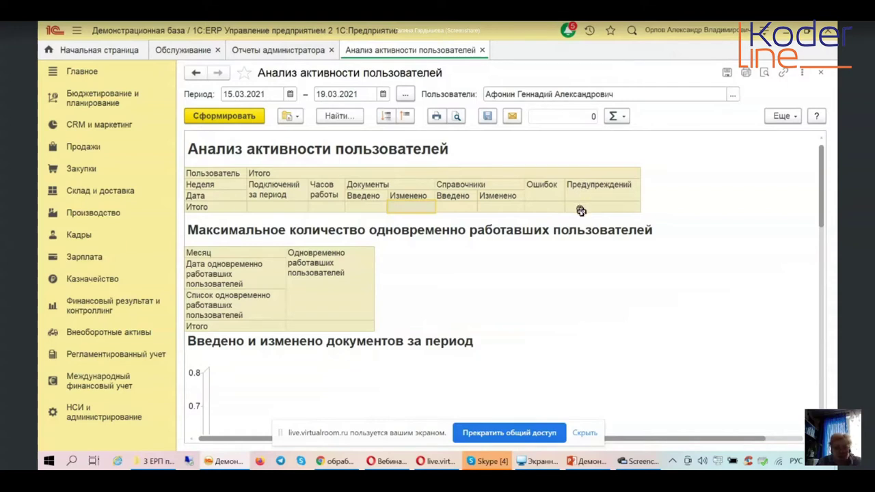
# - Look through the report's concurrent users table and the document and catalog charts, then close the report and the Отчеты администратора list
pyautogui.scroll(-1, 329, 305)
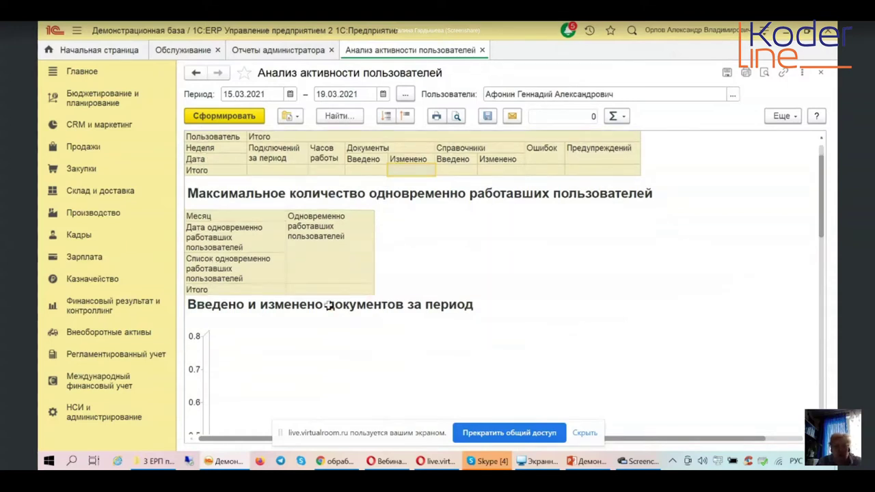
pyautogui.scroll(-1, 330, 304)
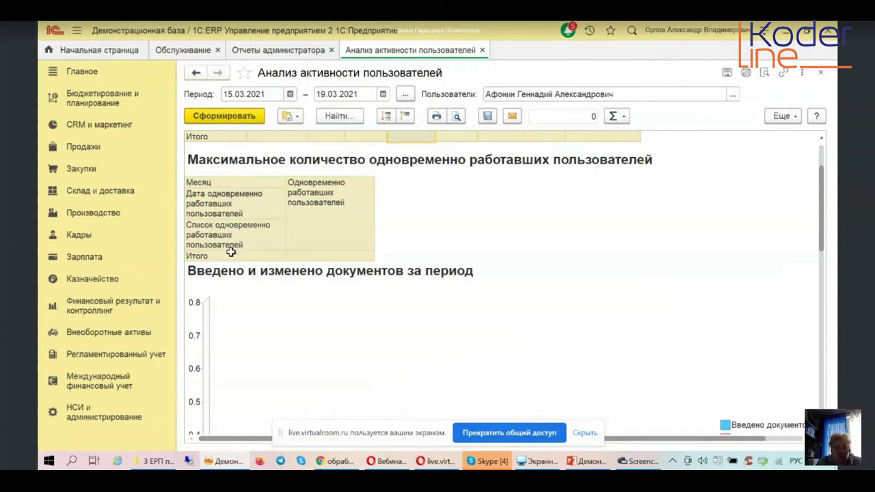
pyautogui.scroll(-5, 231, 251)
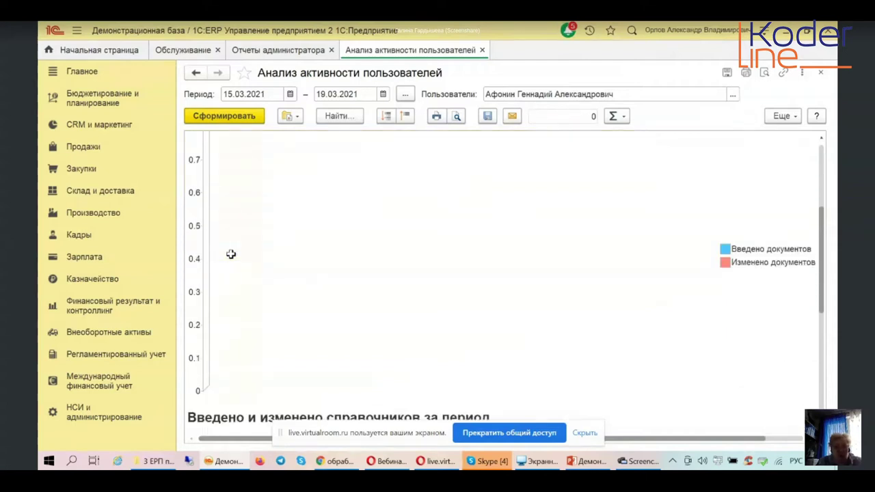
pyautogui.scroll(-6, 231, 253)
pyautogui.scroll(-3, 231, 254)
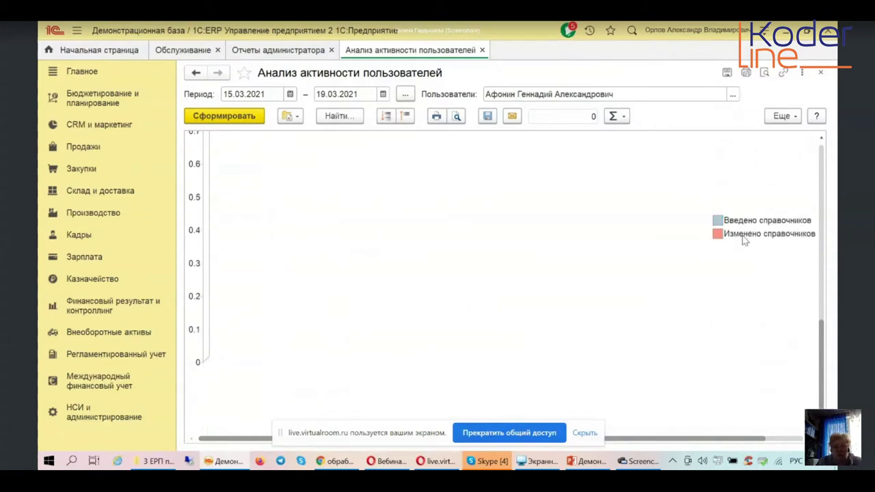
pyautogui.scroll(-5, 697, 270)
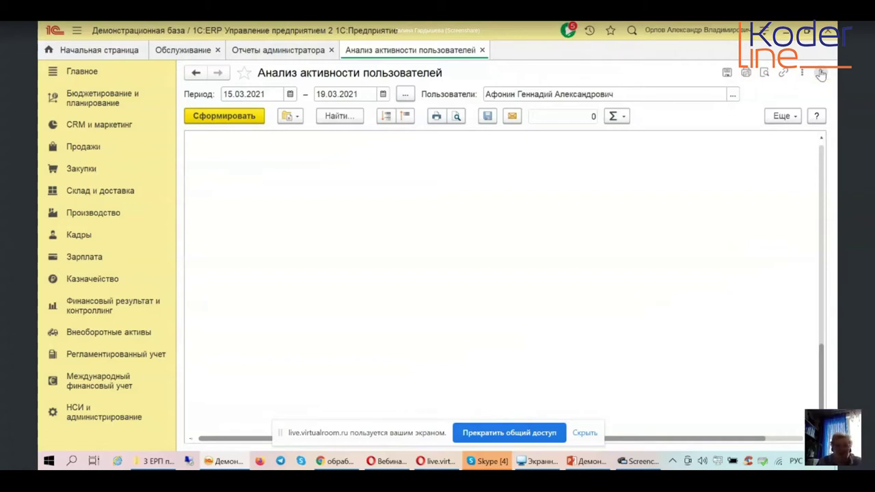
pyautogui.click(821, 74)
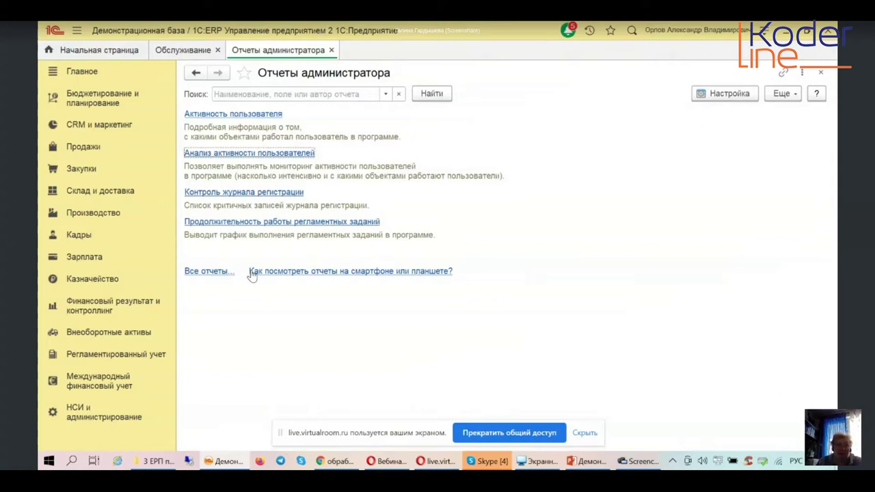
pyautogui.click(820, 75)
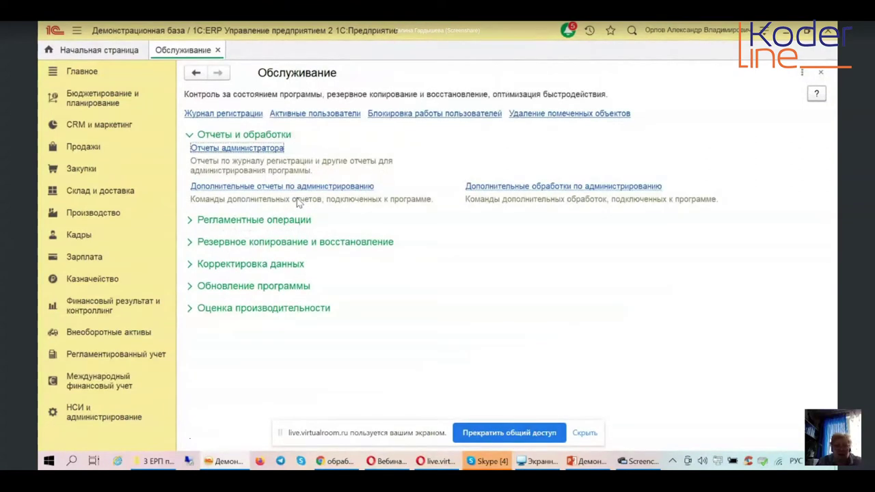
# - Expand the Корректировка данных and Обновление программы groups to view their tools, then close the Обслуживание page
pyautogui.click(254, 269)
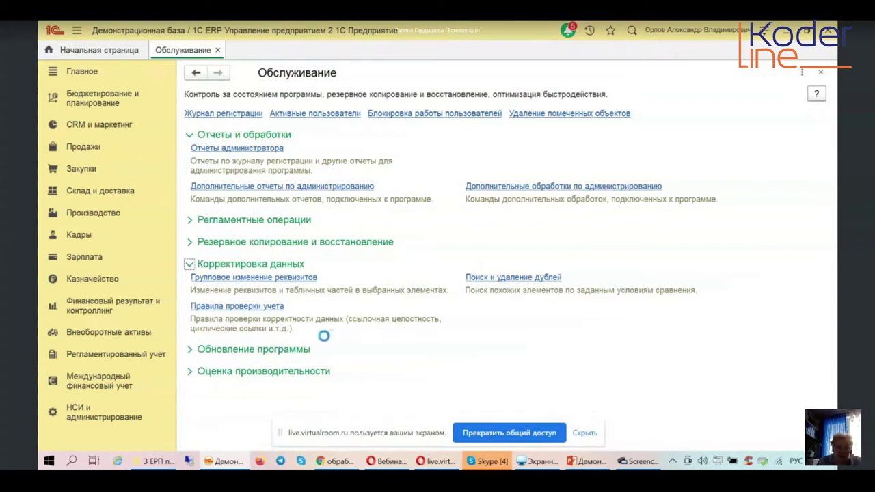
pyautogui.click(275, 350)
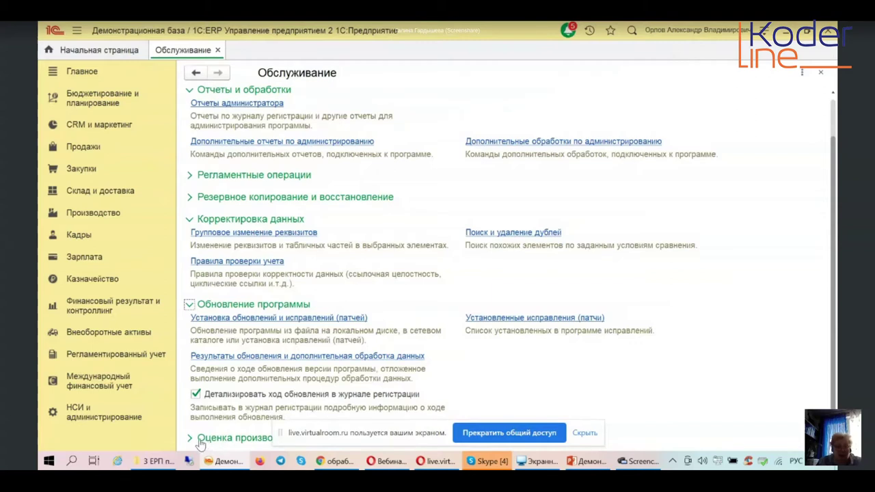
pyautogui.click(821, 72)
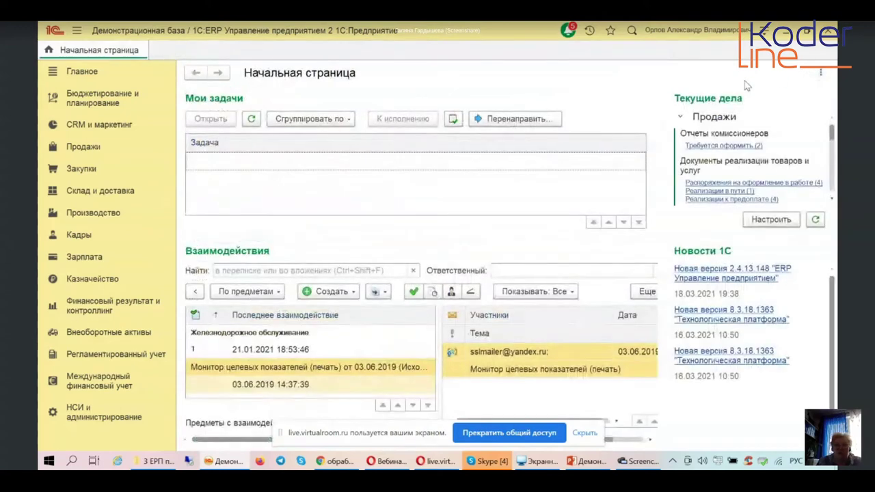
# - Open Общие настройки from НСИ и администрирование, view the Электронная подпись и шифрование settings, and close the page
pyautogui.click(75, 418)
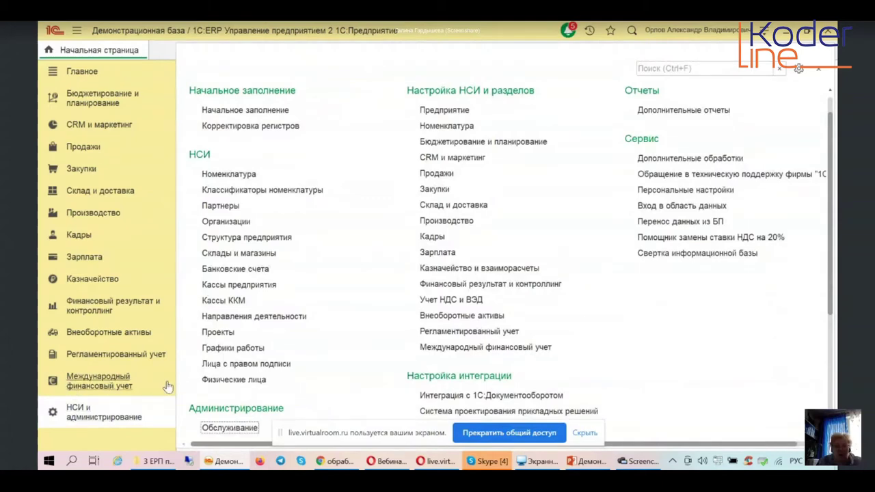
pyautogui.scroll(-5, 640, 388)
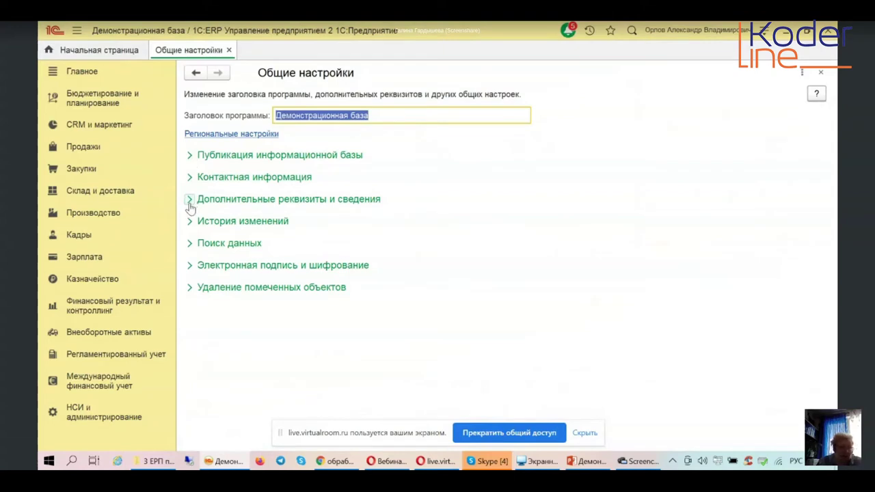
pyautogui.click(191, 267)
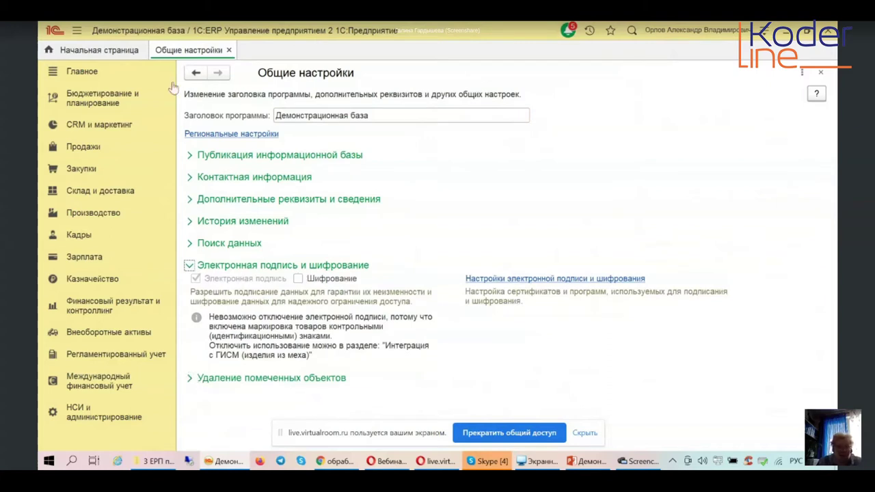
pyautogui.click(819, 76)
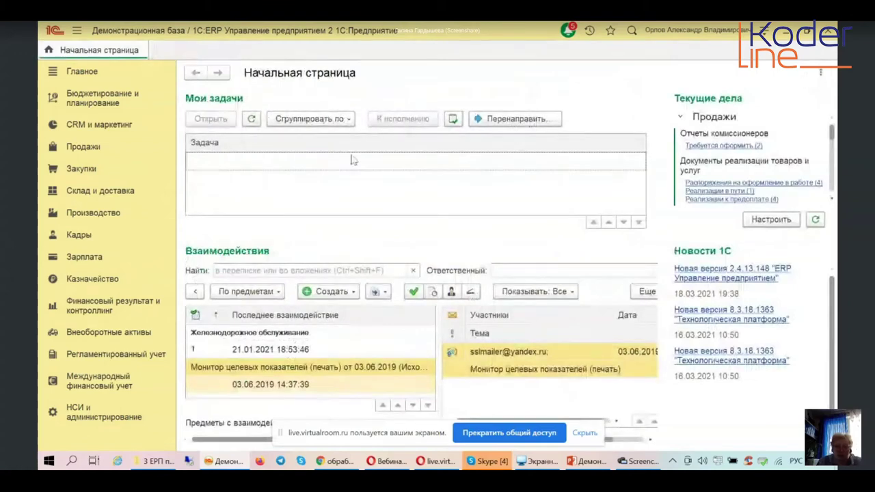
# - Review the Администрирование commands in НСИ и администрирование and open the РМК и оборудование settings
pyautogui.click(72, 417)
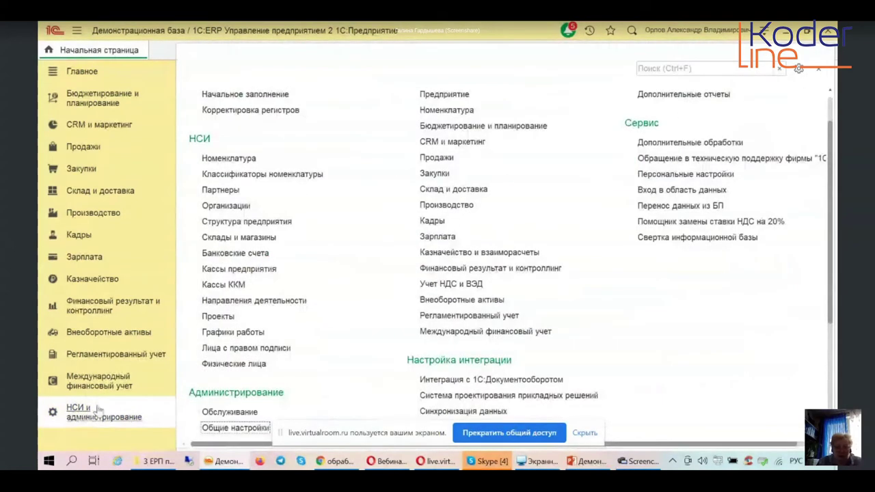
pyautogui.scroll(-3, 225, 356)
pyautogui.scroll(-1, 226, 356)
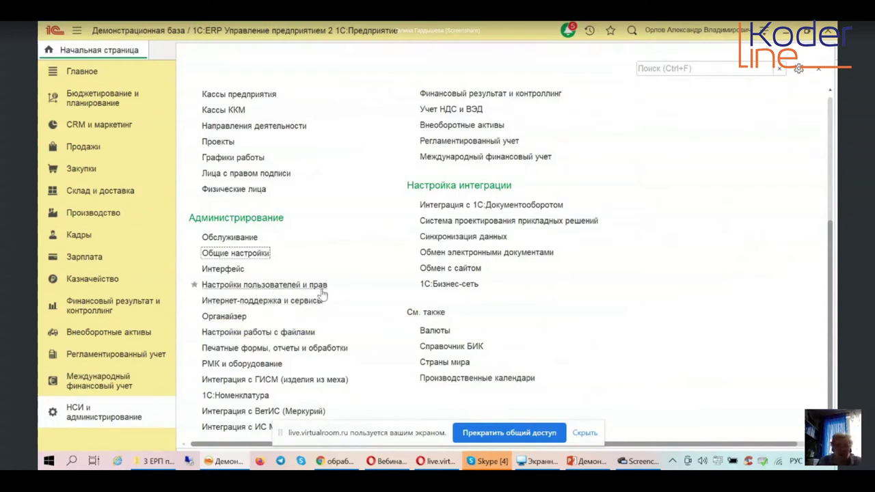
pyautogui.click(211, 366)
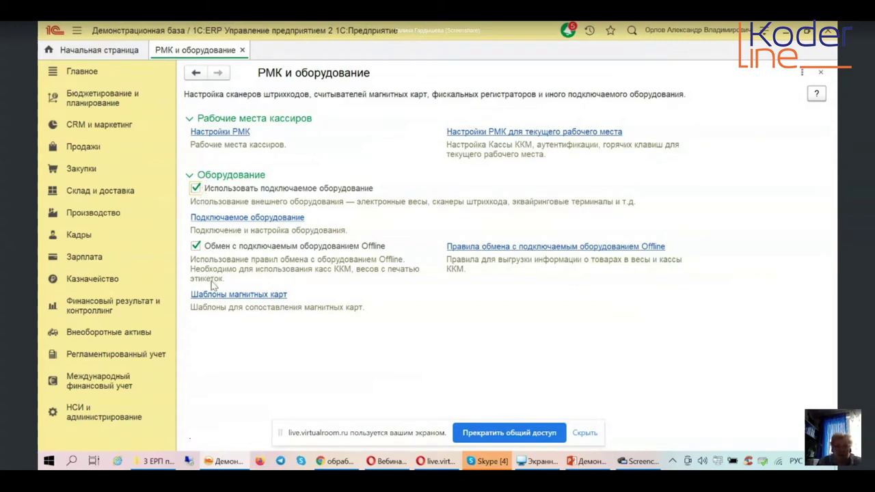
# - Open the Предприятие settings in Настройка НСИ и разделов, view the Организации and Валюты groups, and close the page
pyautogui.click(82, 417)
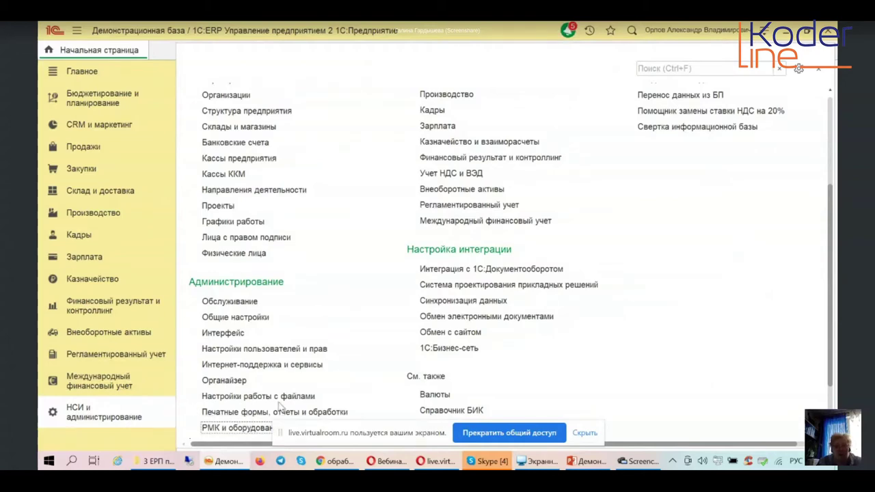
pyautogui.scroll(3, 352, 276)
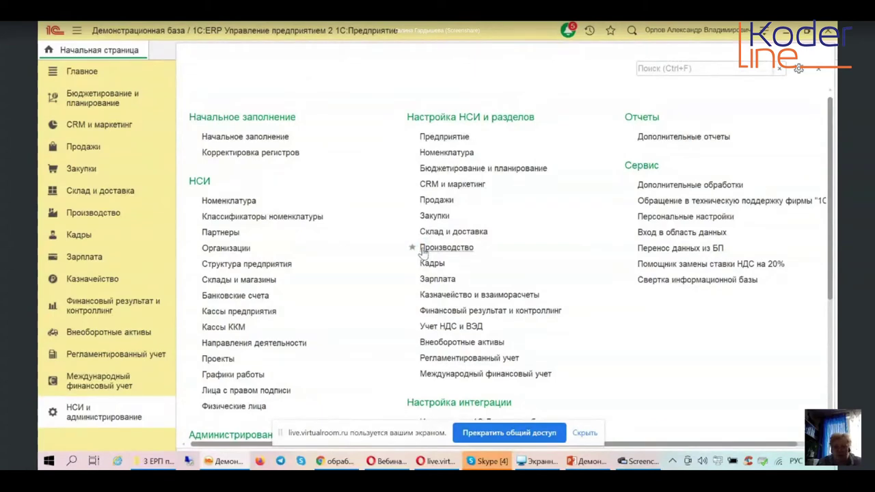
pyautogui.click(446, 138)
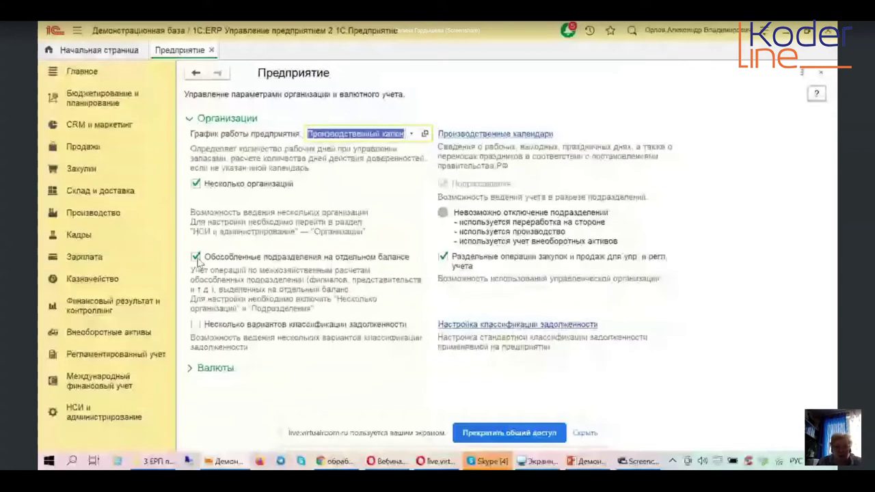
pyautogui.click(214, 368)
pyautogui.scroll(-1, 263, 376)
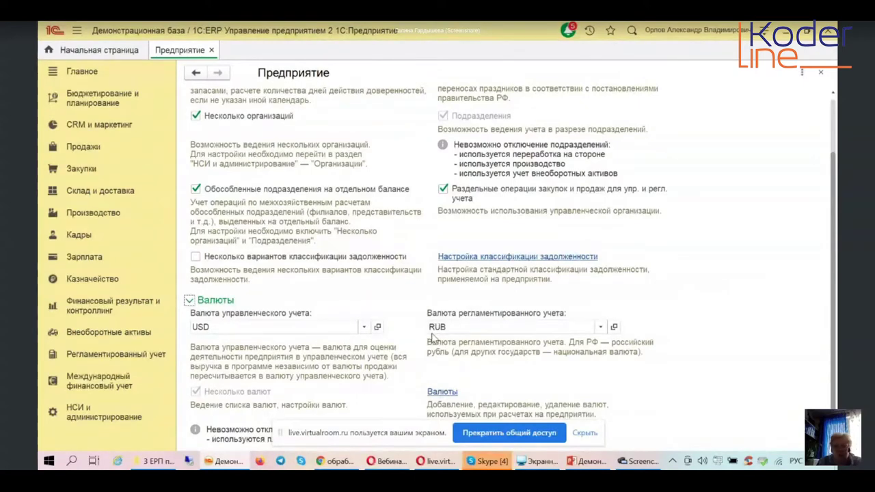
pyautogui.click(821, 72)
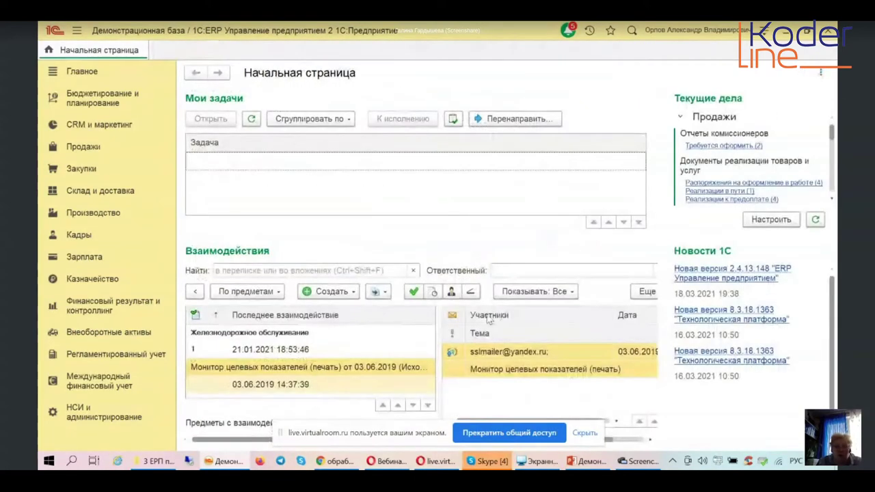
# - Open the Продажи settings in Настройка НСИ и разделов and expand the Оптовые продажи group
pyautogui.click(127, 425)
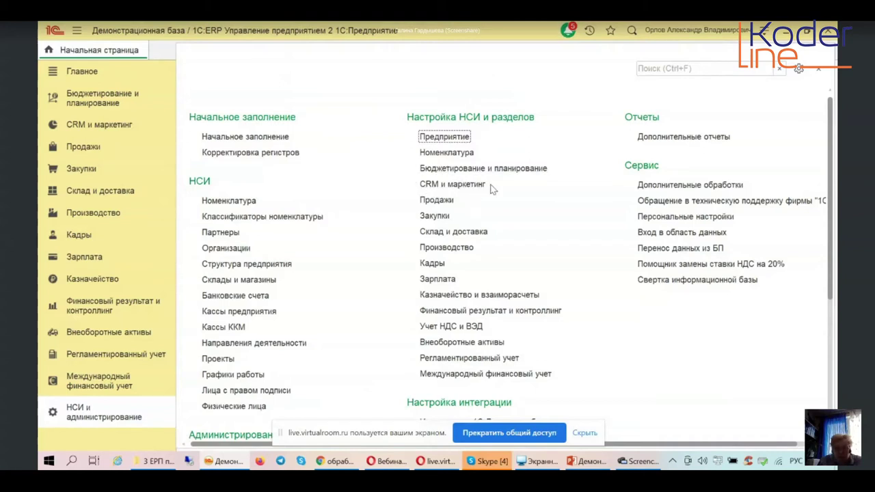
pyautogui.click(437, 201)
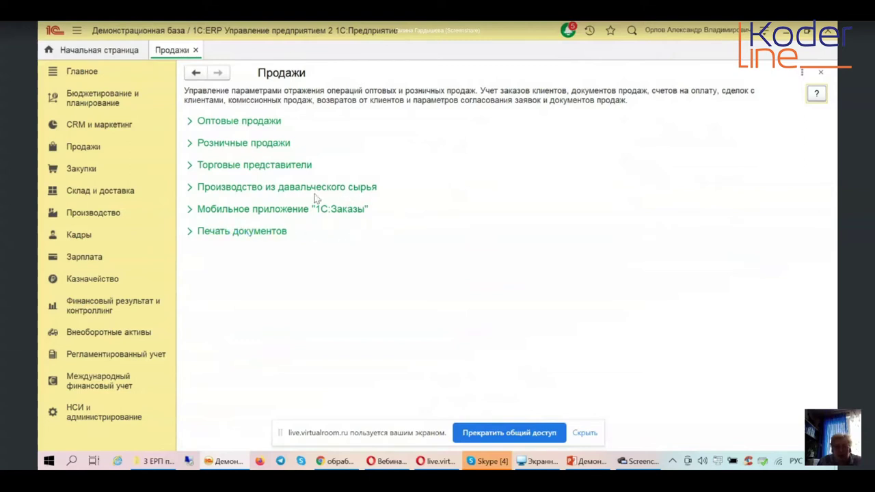
pyautogui.click(217, 123)
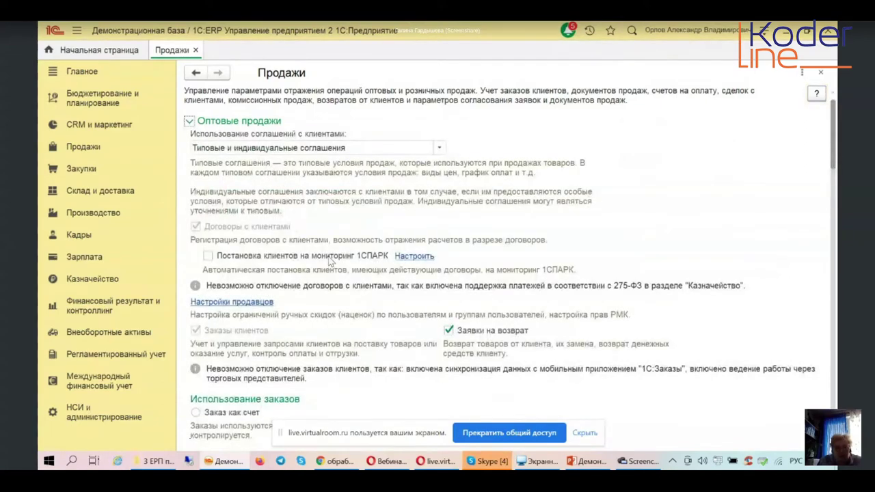
# - Try switching Использование заказов to Заказ как счет, and decline to continue with the change
pyautogui.scroll(-5, 311, 264)
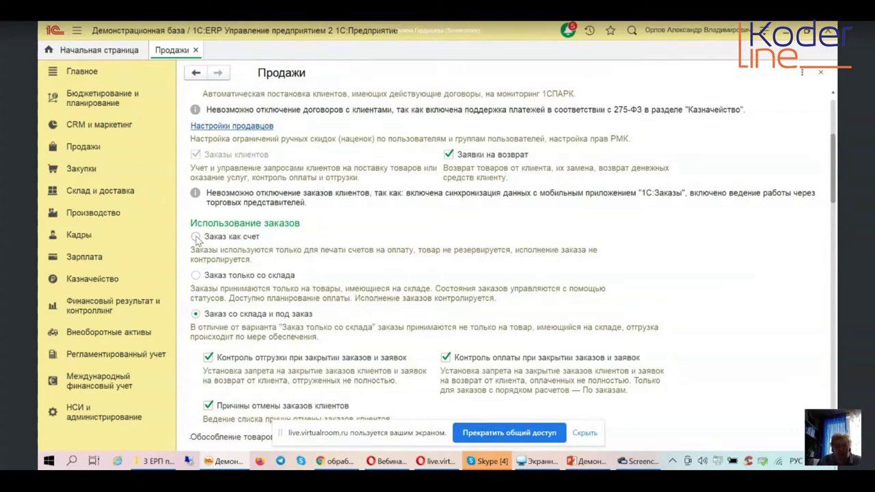
pyautogui.click(195, 238)
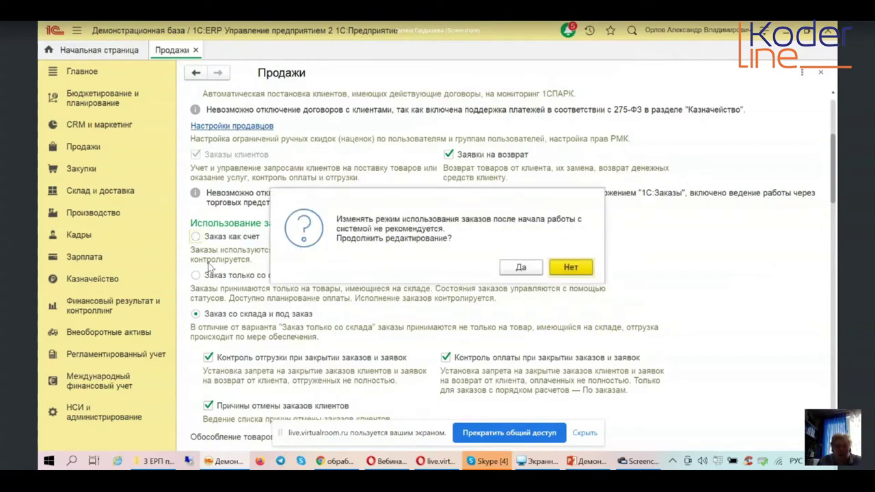
pyautogui.click(568, 268)
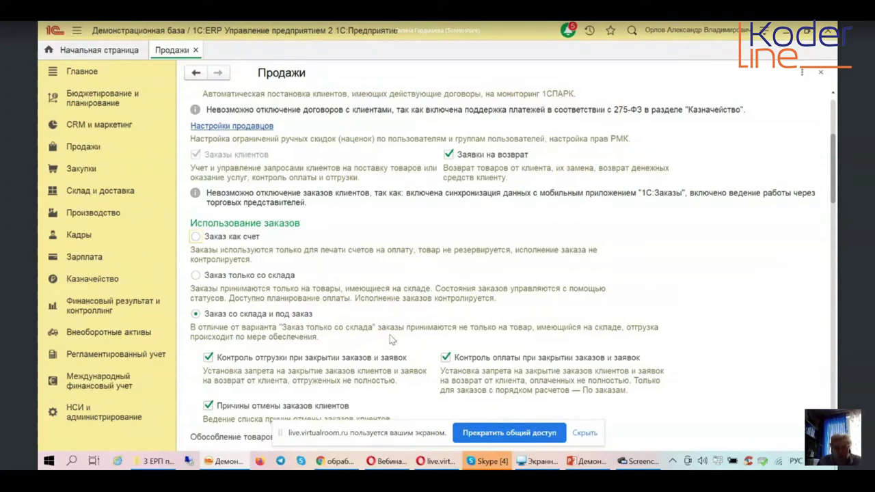
# - Look through the remaining Оптовые продажи options, from order closing controls to commission sales, sales corrections and discrepancy acts
pyautogui.scroll(-3, 392, 340)
pyautogui.scroll(-3, 392, 340)
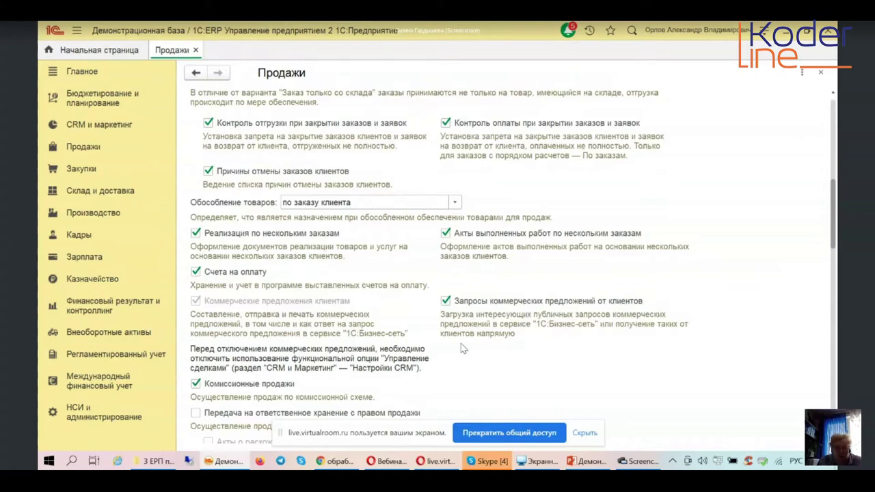
pyautogui.scroll(-3, 450, 349)
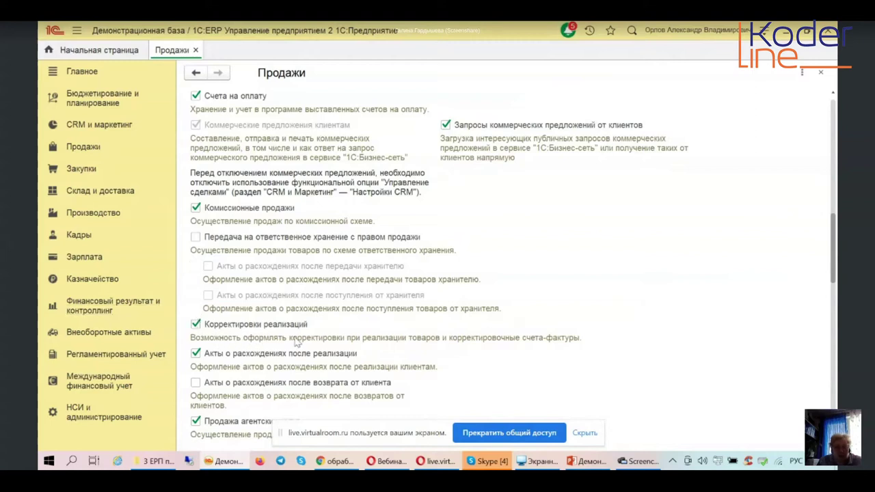
pyautogui.scroll(-2, 333, 316)
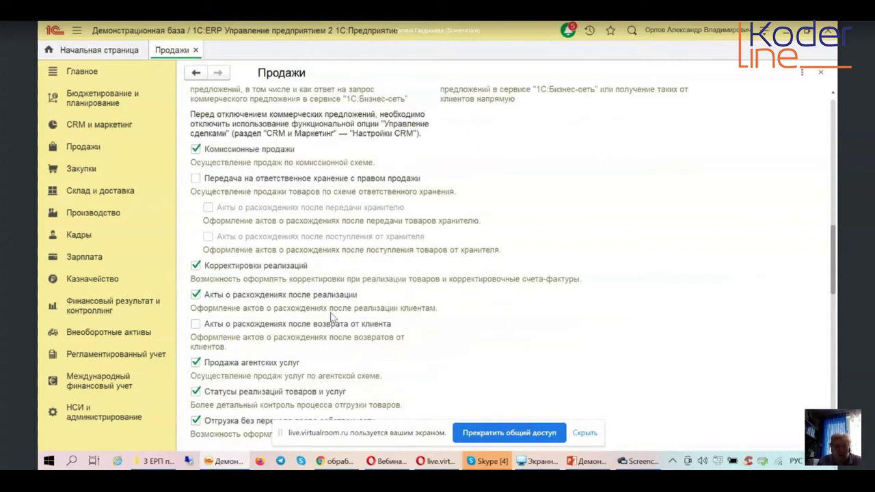
# - Look through the rest of Оптовые продажи, from agency services and shipment options to payment terms, profitability cost and Согласование
pyautogui.scroll(-2, 333, 317)
pyautogui.scroll(-4, 333, 317)
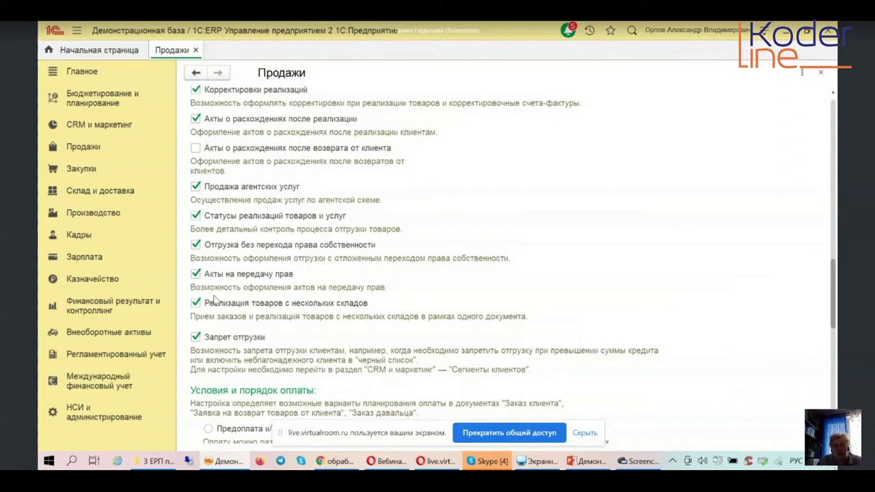
pyautogui.click(196, 245)
pyautogui.scroll(-4, 234, 336)
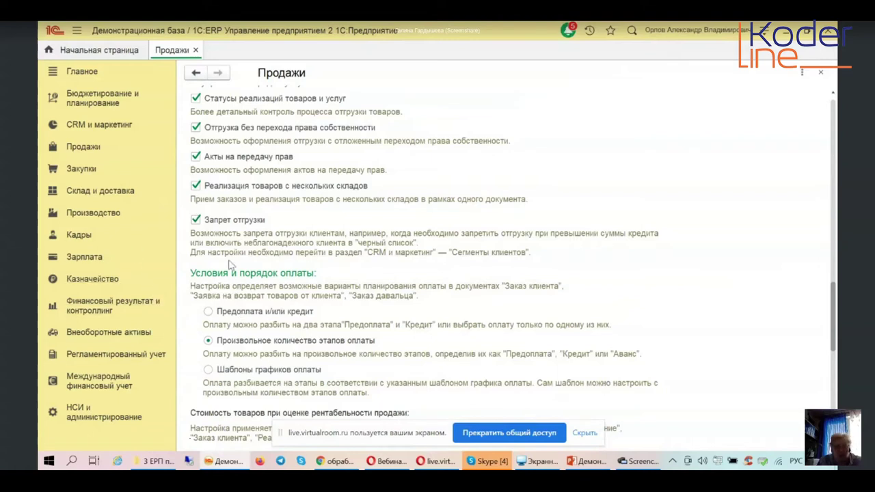
pyautogui.scroll(-3, 230, 266)
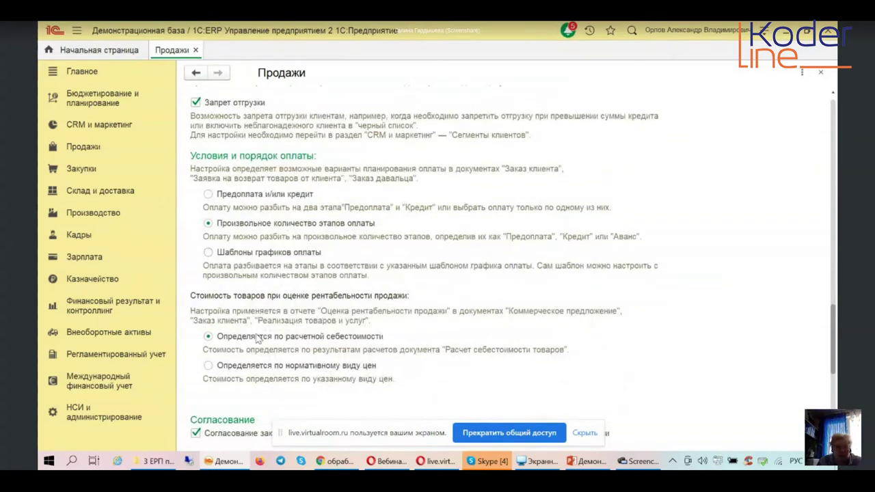
pyautogui.scroll(-3, 257, 340)
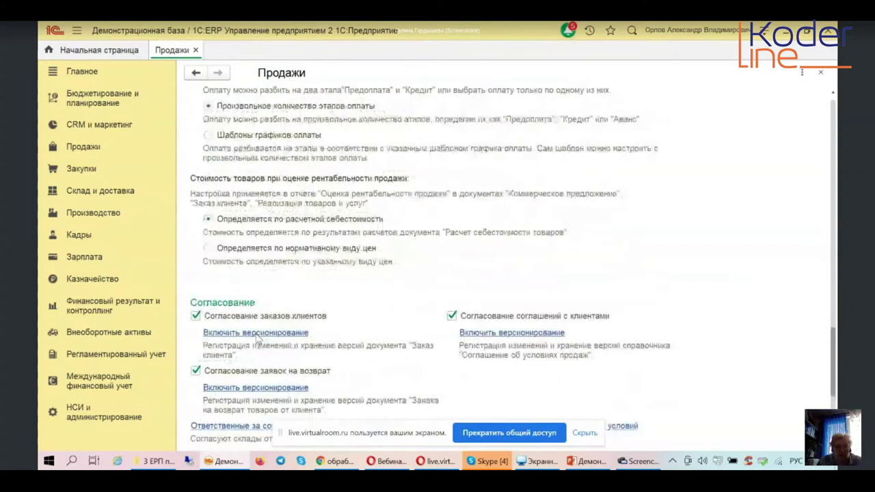
pyautogui.scroll(-3, 257, 338)
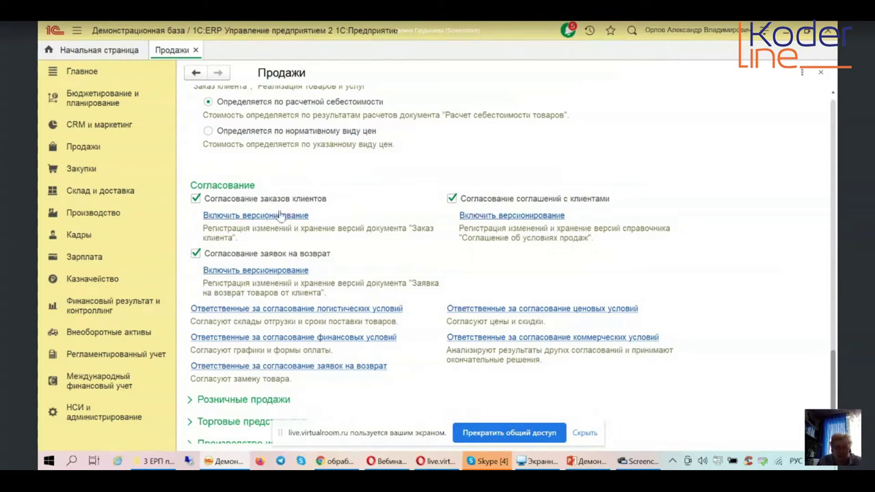
pyautogui.scroll(-1, 208, 316)
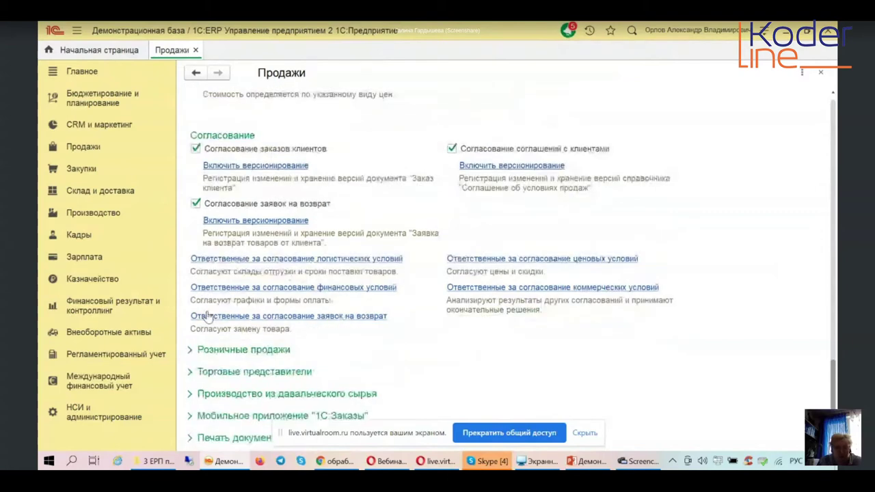
# - Expand the Розничные продажи group and view its options, including the choices for Операция при закрытии кассовой смены
pyautogui.click(205, 349)
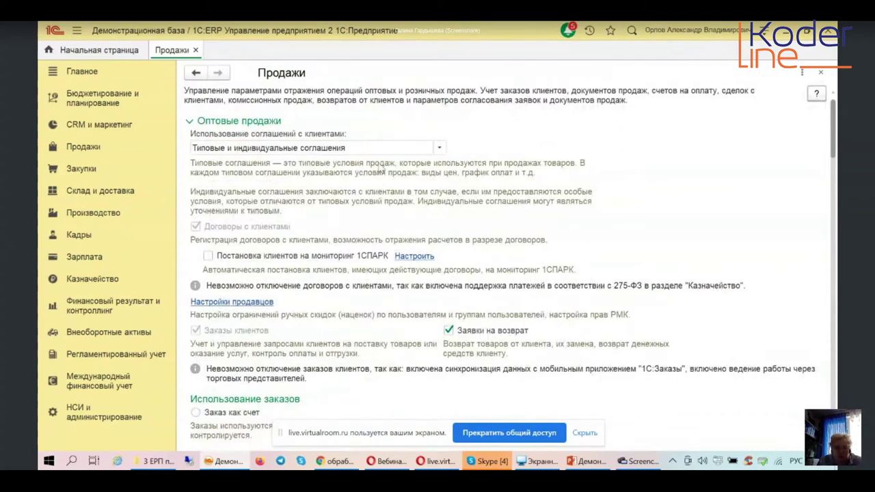
pyautogui.scroll(-5, 297, 364)
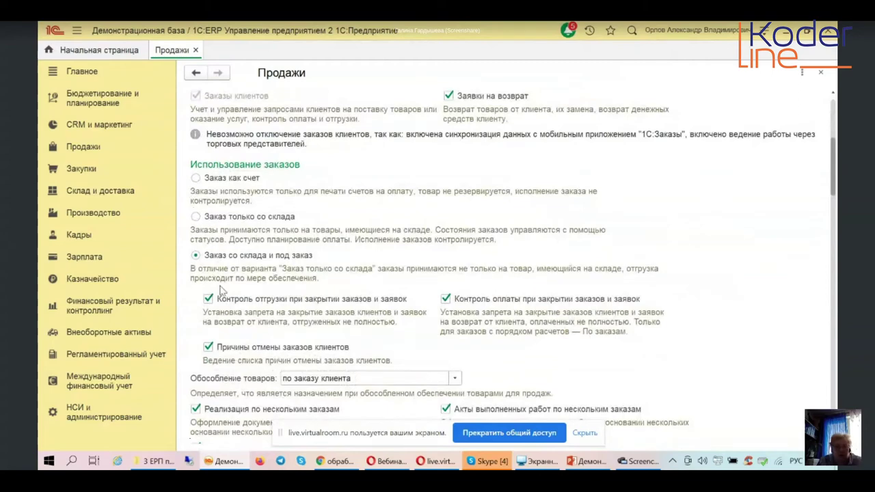
pyautogui.scroll(-6, 225, 319)
pyautogui.scroll(-2, 222, 322)
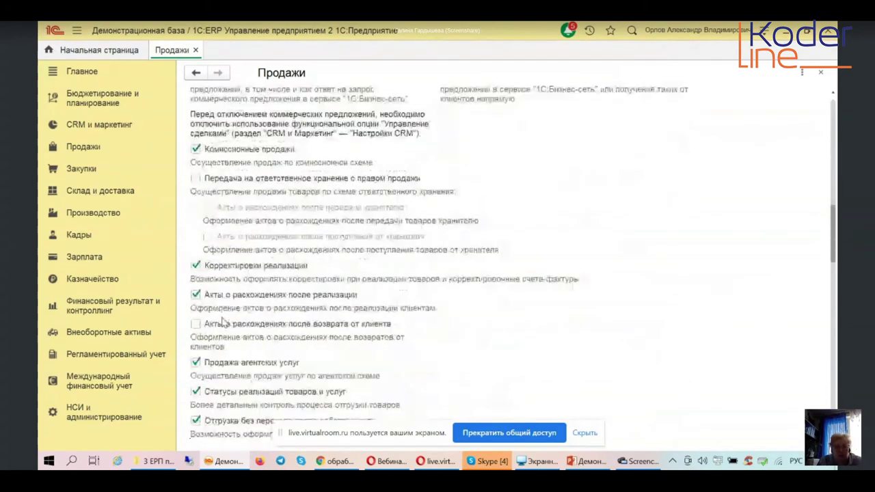
pyautogui.scroll(-15, 222, 321)
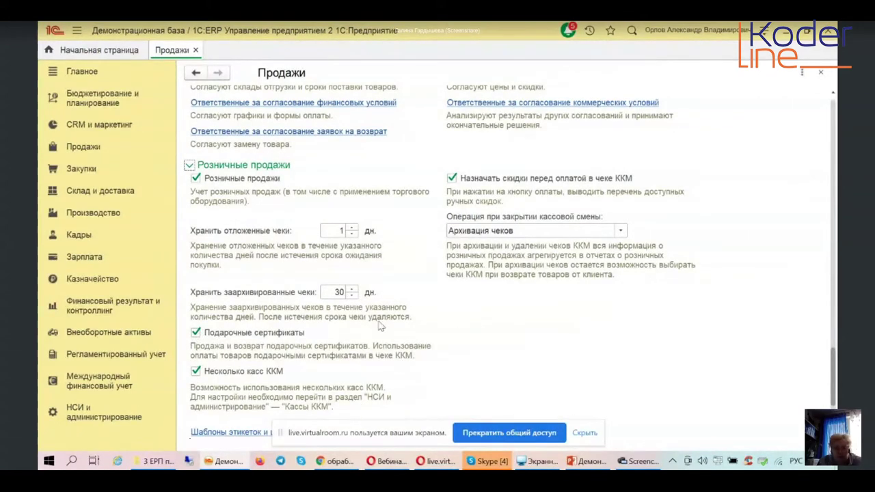
pyautogui.click(522, 234)
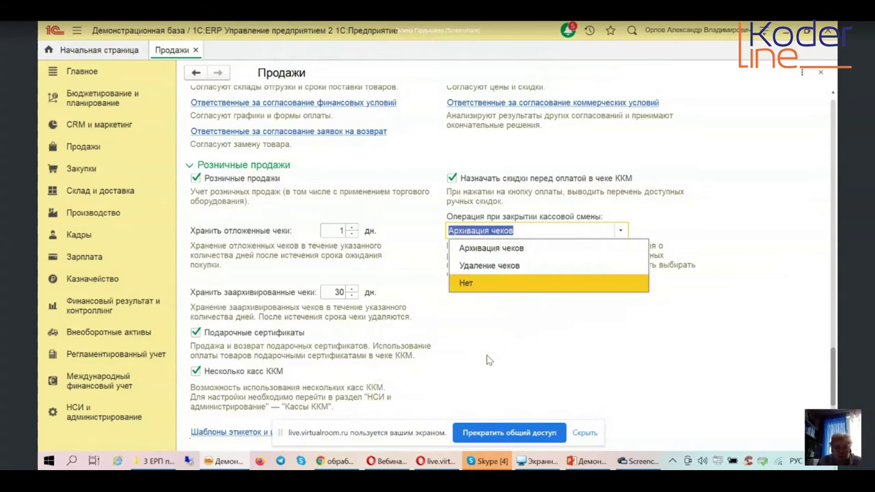
pyautogui.click(409, 261)
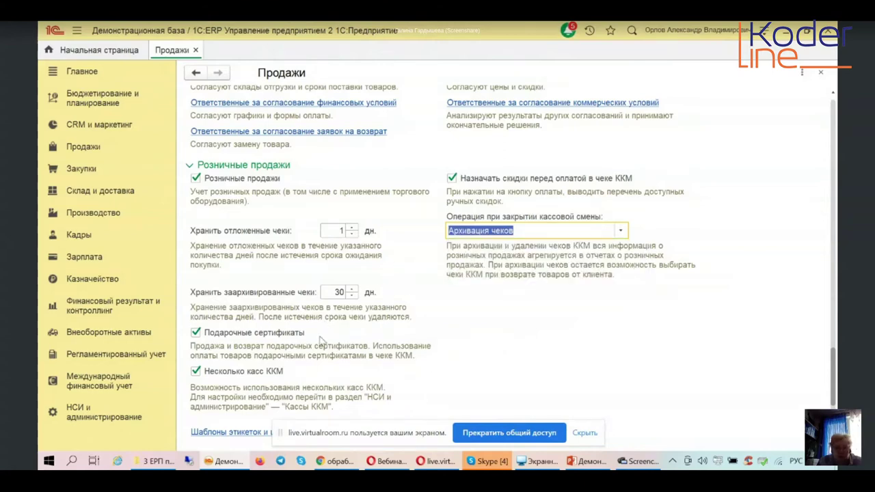
pyautogui.scroll(-4, 320, 338)
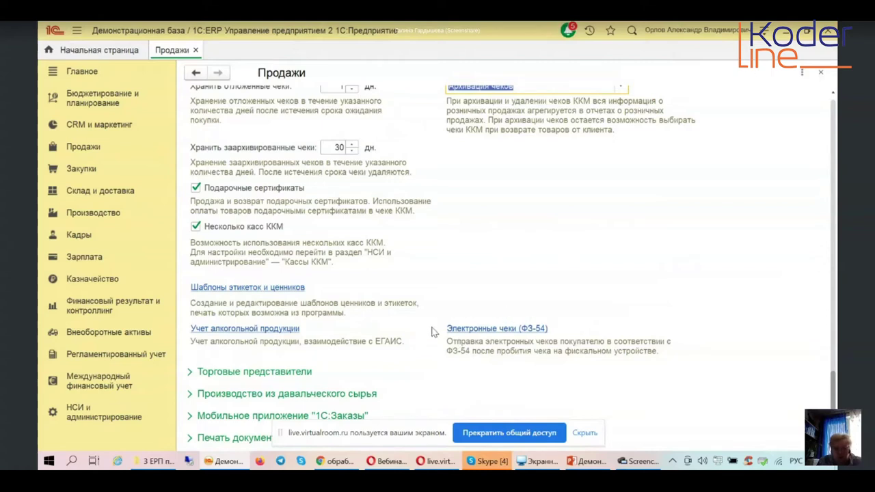
# - Expand the Торговые представители group and view the choices for Задания торговым представителям without changing the setting
pyautogui.click(245, 376)
pyautogui.scroll(-3, 419, 375)
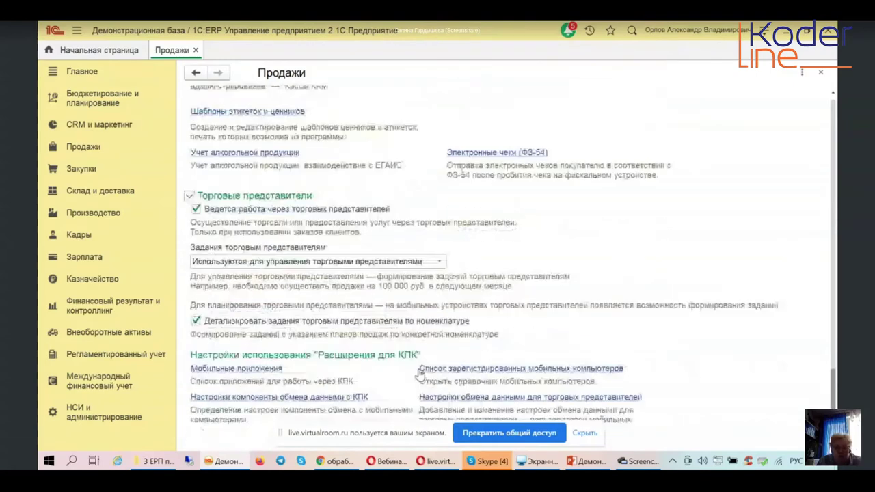
pyautogui.scroll(-1, 419, 375)
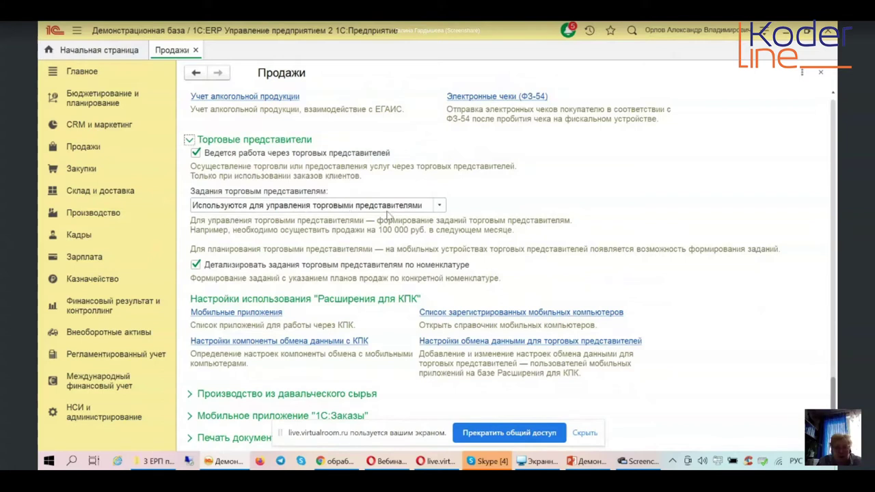
pyautogui.click(439, 205)
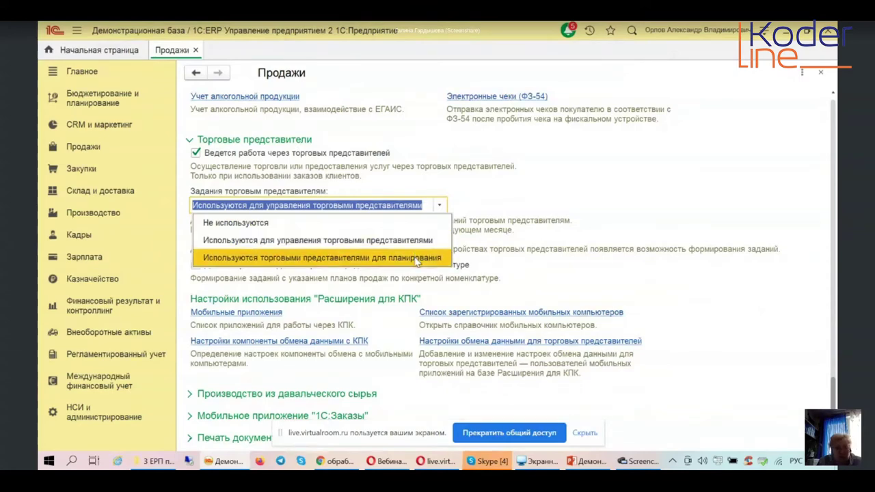
pyautogui.click(537, 301)
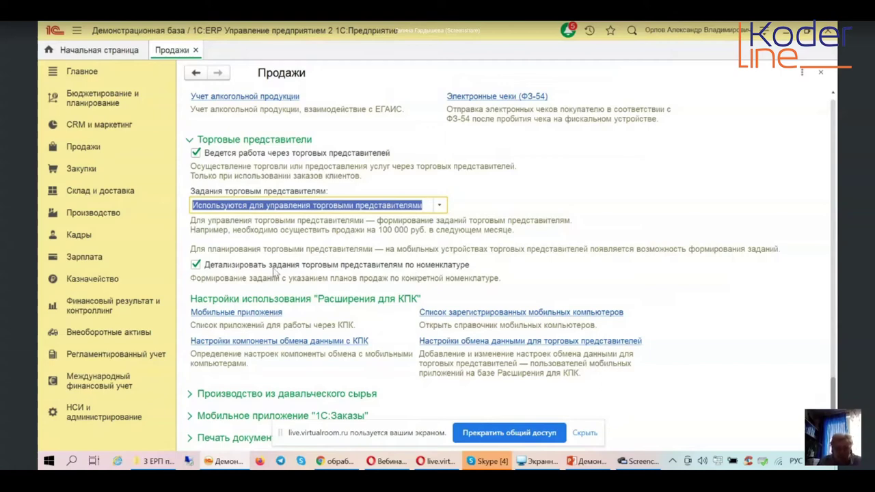
# - View the Мобильные приложения list and the Список зарегистрированных мобильных компьютеров, closing each one
pyautogui.click(242, 314)
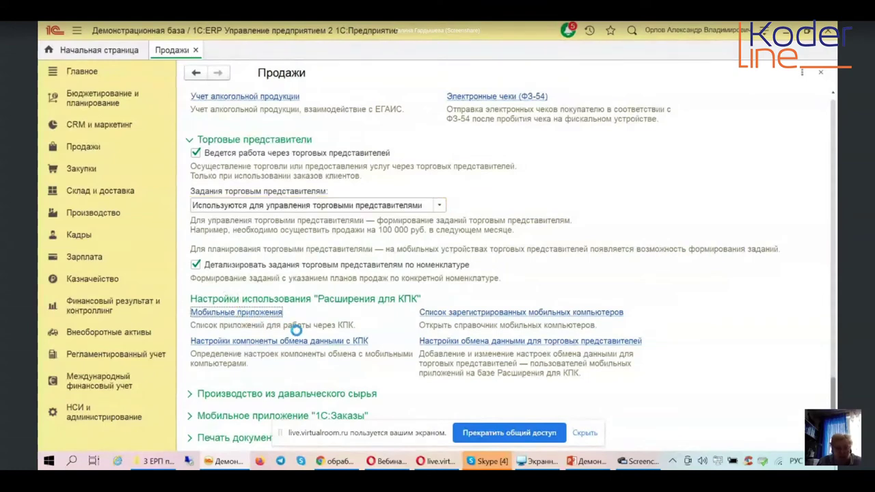
pyautogui.doubleClick(239, 137)
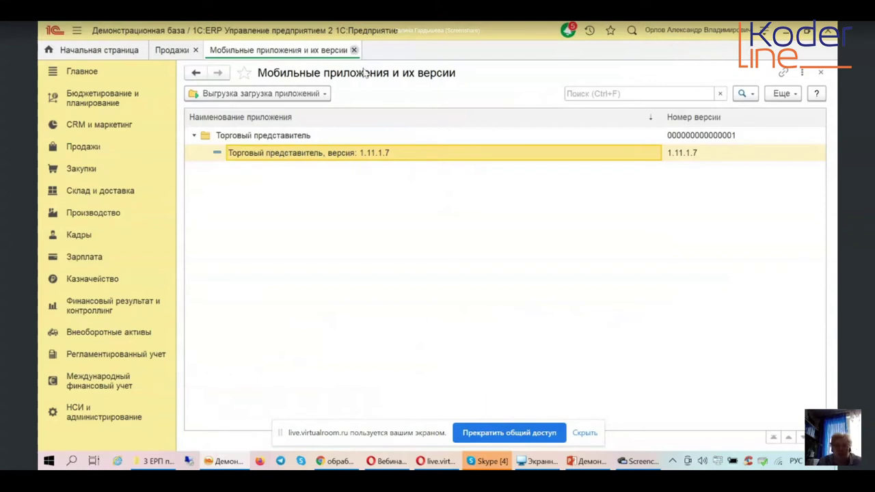
pyautogui.click(821, 73)
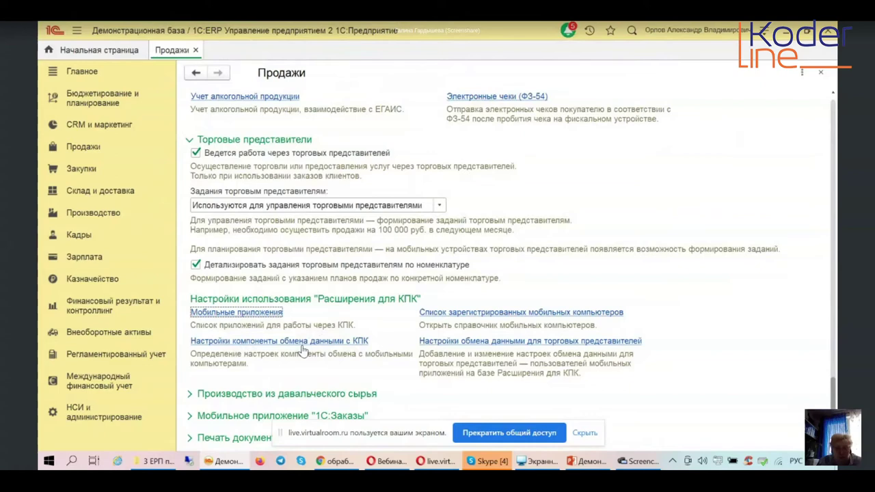
pyautogui.click(441, 313)
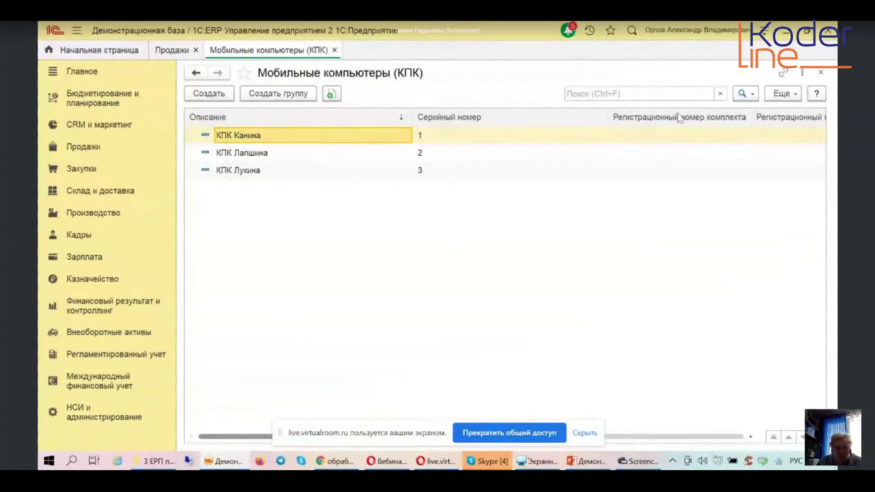
pyautogui.click(823, 74)
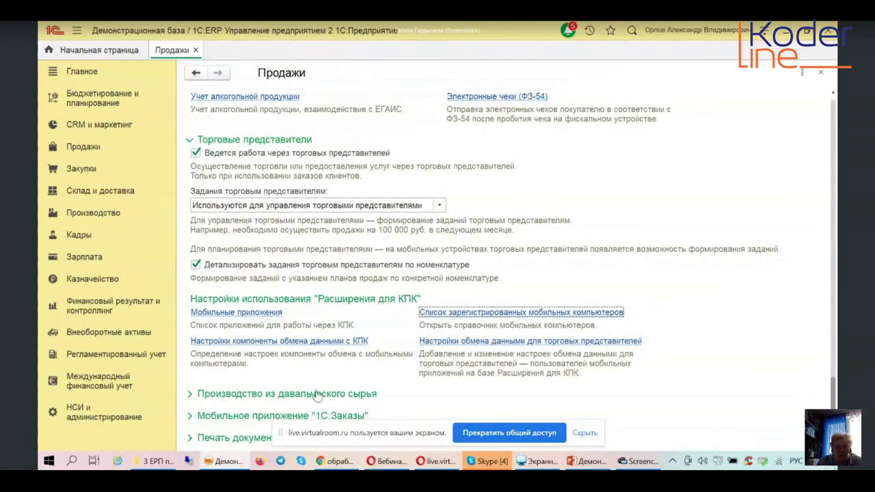
# - Review the Использование заказов options in Оптовые продажи again, down to Комиссионные продажи
pyautogui.scroll(20, 318, 395)
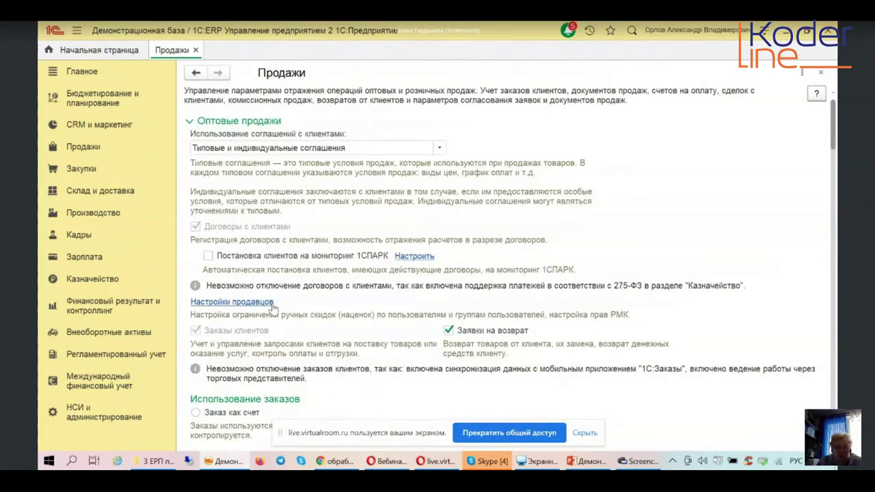
pyautogui.scroll(-2, 273, 311)
pyautogui.scroll(-6, 273, 311)
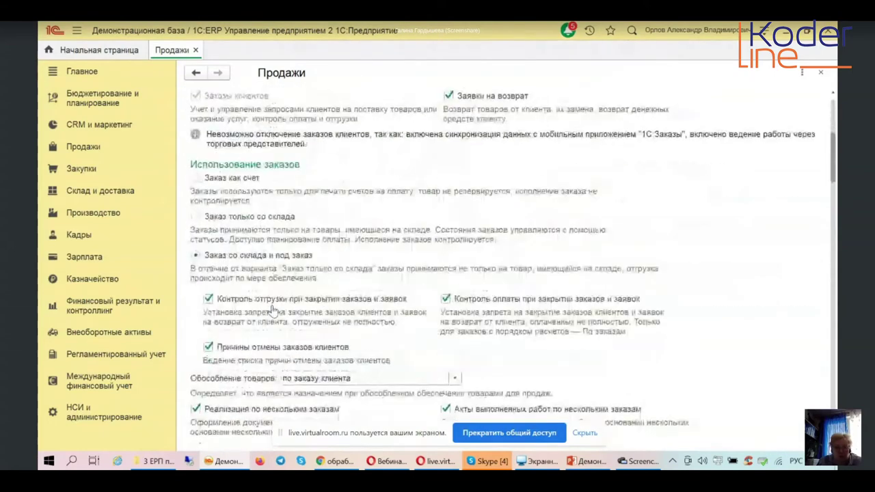
pyautogui.scroll(-2, 274, 311)
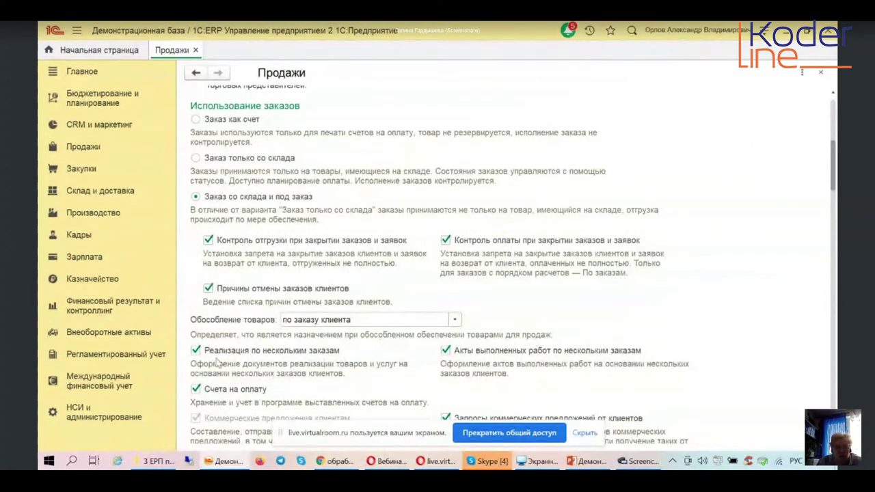
pyautogui.scroll(-6, 194, 359)
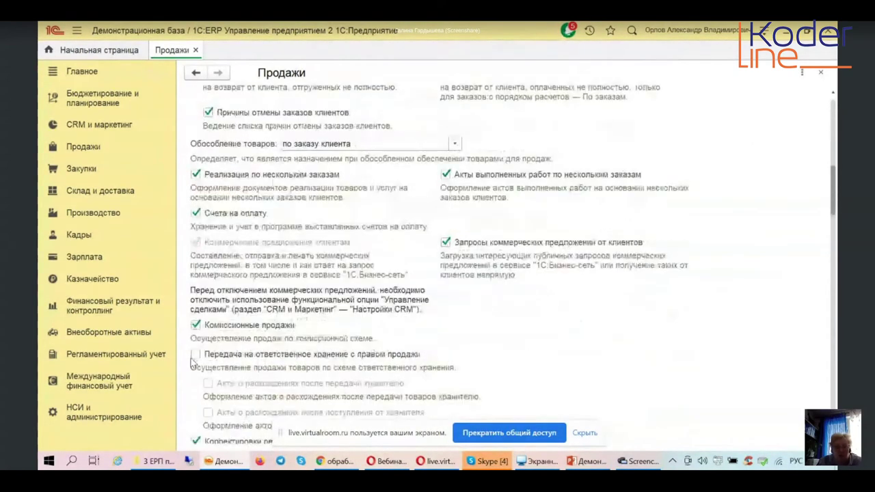
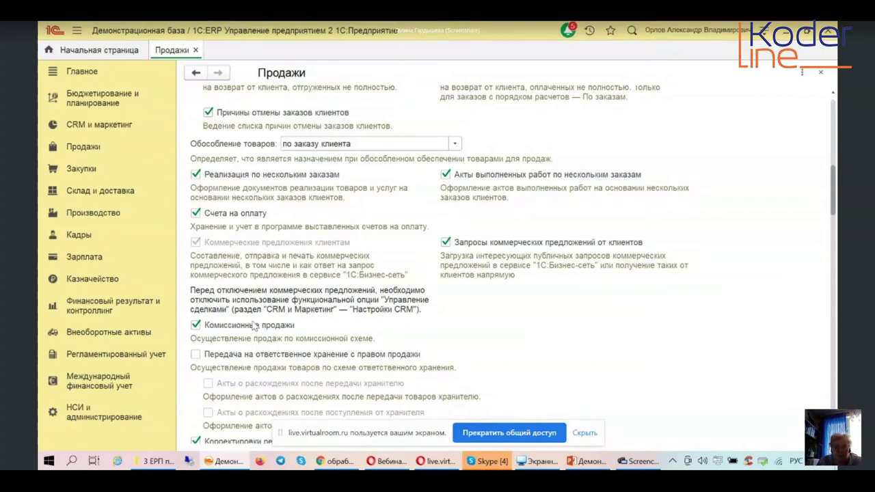
# - Expand the Производство из давальческого сырья and Мобильное приложение "1С:Заказы" groups and view their options
pyautogui.scroll(-8, 253, 327)
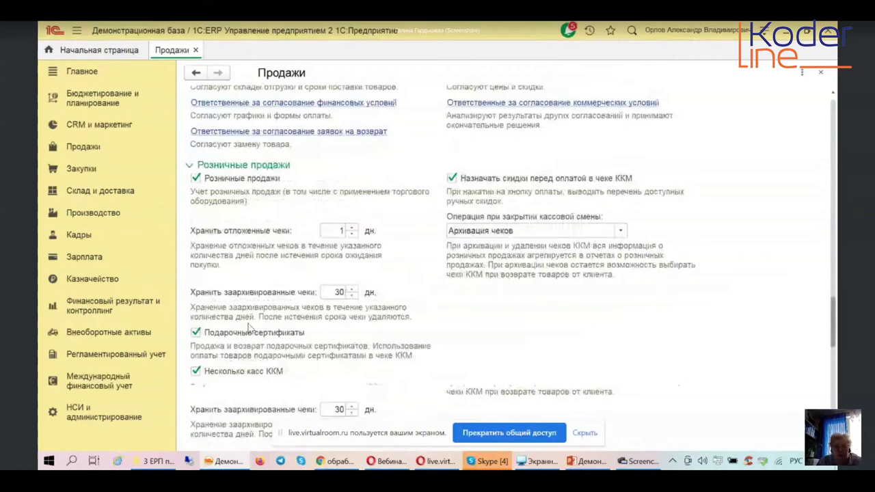
pyautogui.scroll(-5, 250, 328)
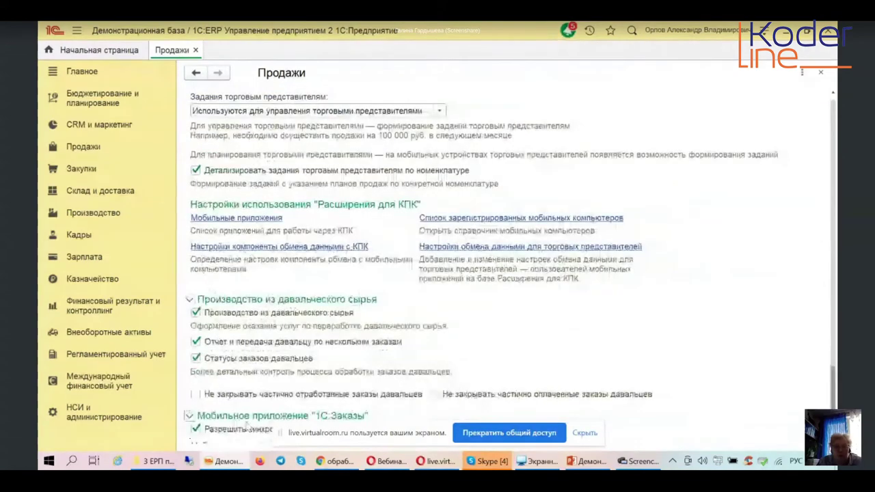
pyautogui.scroll(-3, 355, 392)
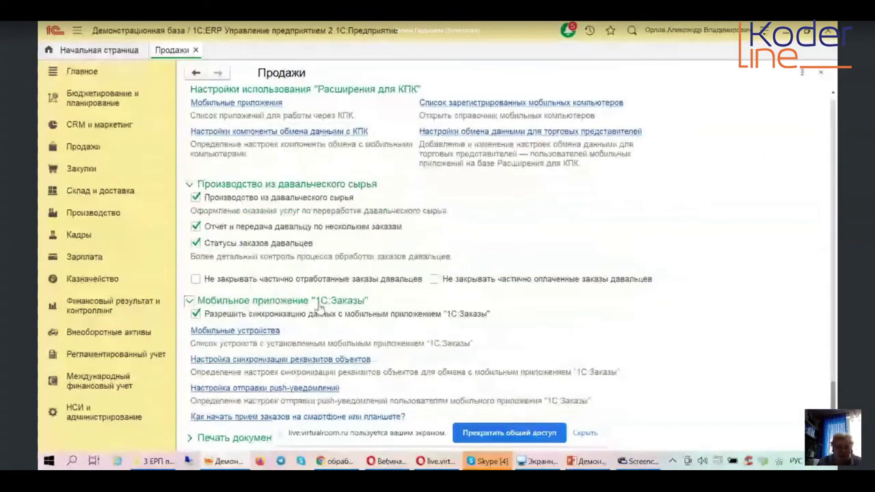
# - Open the Мобильные устройства list for 1С:Заказы, view a blank device synchronization form, and close both without saving
pyautogui.click(262, 330)
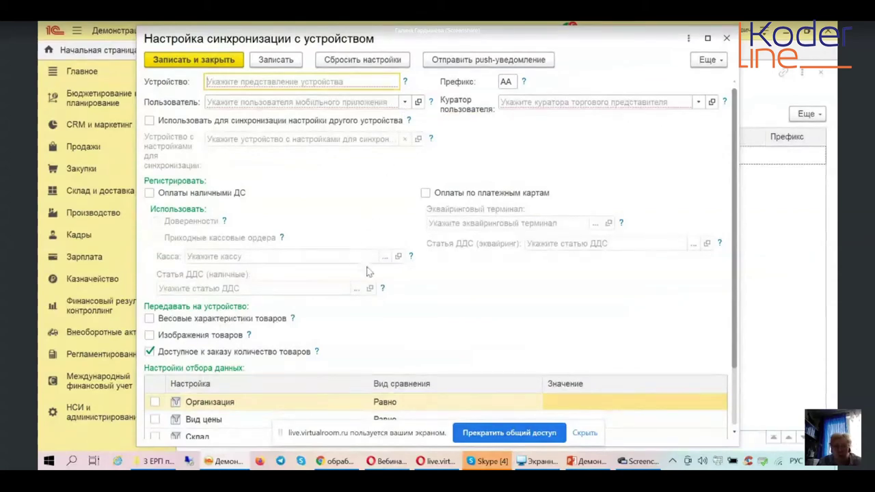
pyautogui.click(727, 38)
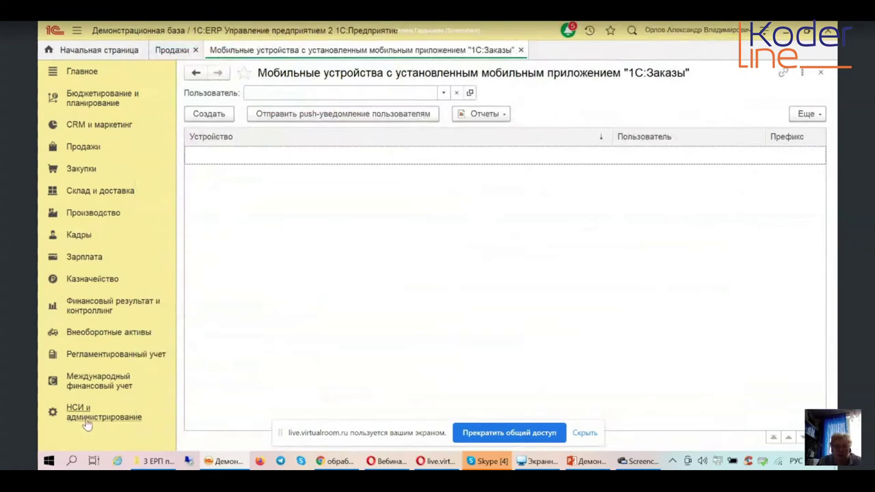
pyautogui.click(521, 49)
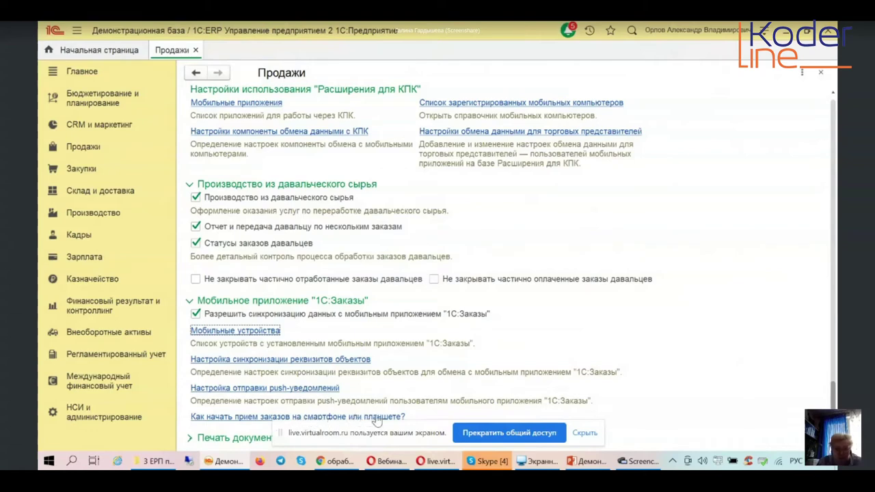
# - Open the Закупки settings in Настройка НСИ и разделов and expand the Соглашения и договоры с поставщиками group
pyautogui.click(79, 409)
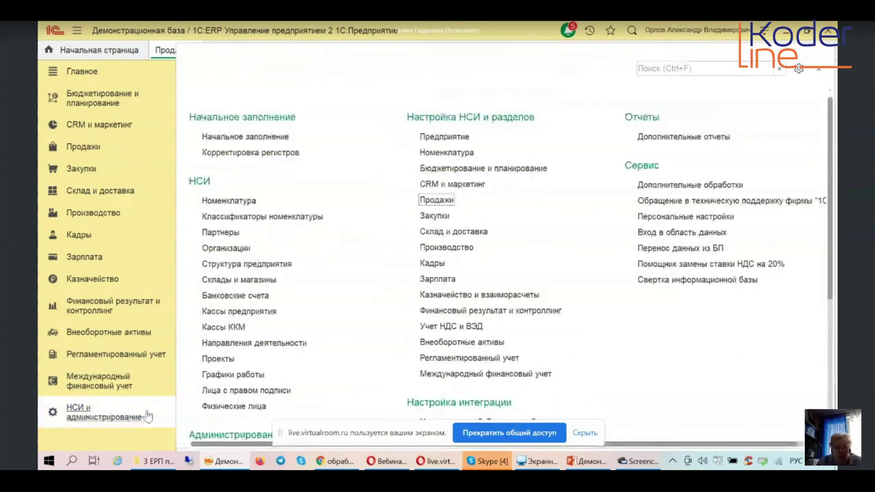
pyautogui.click(434, 216)
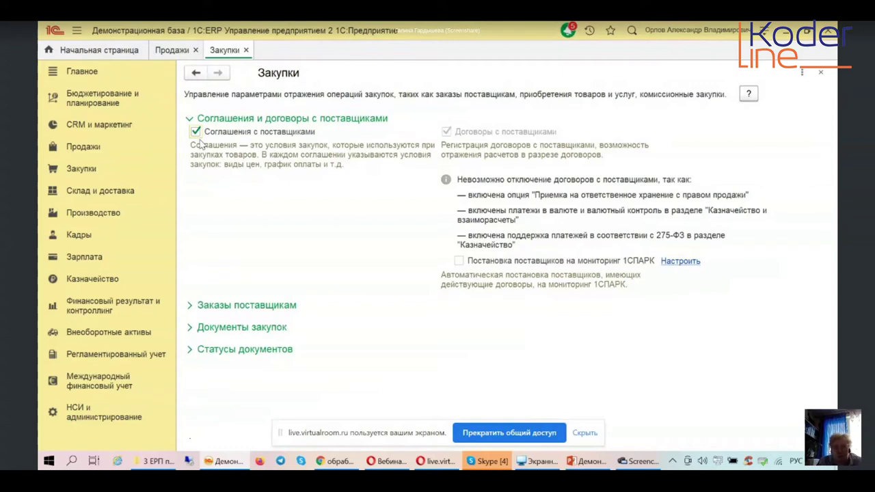
# - Expand the Заказы поставщикам group, review its options, and view the Ответственные за согласование логистических условий list without changing it
pyautogui.click(234, 308)
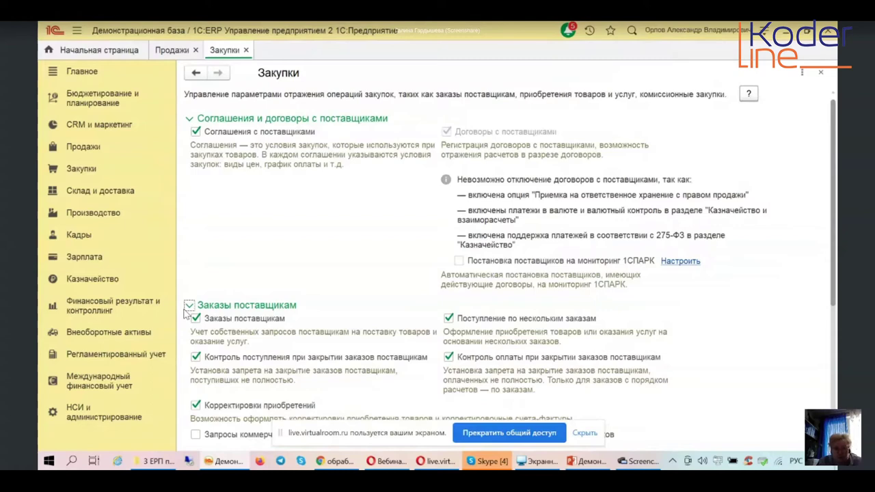
pyautogui.scroll(-5, 236, 308)
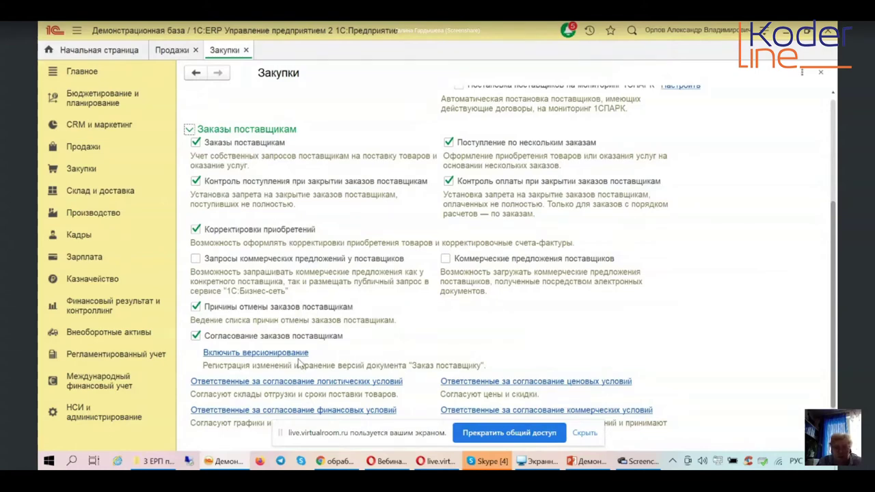
pyautogui.scroll(-1, 300, 364)
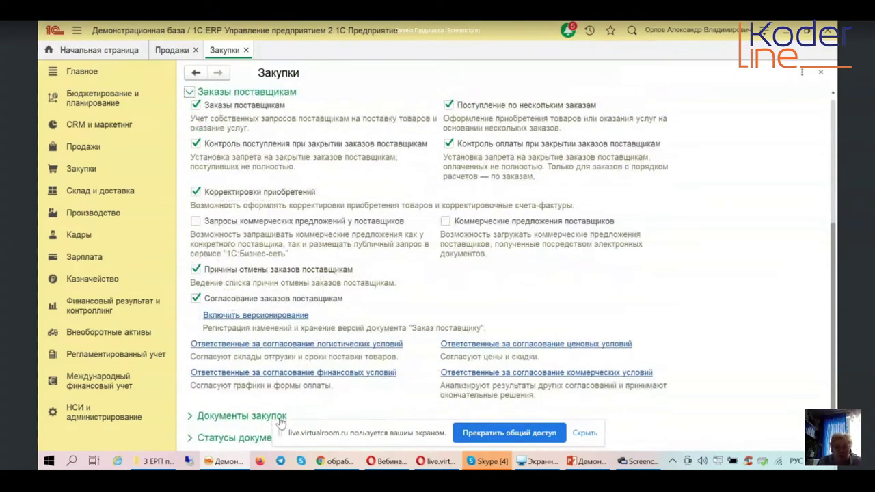
pyautogui.click(266, 346)
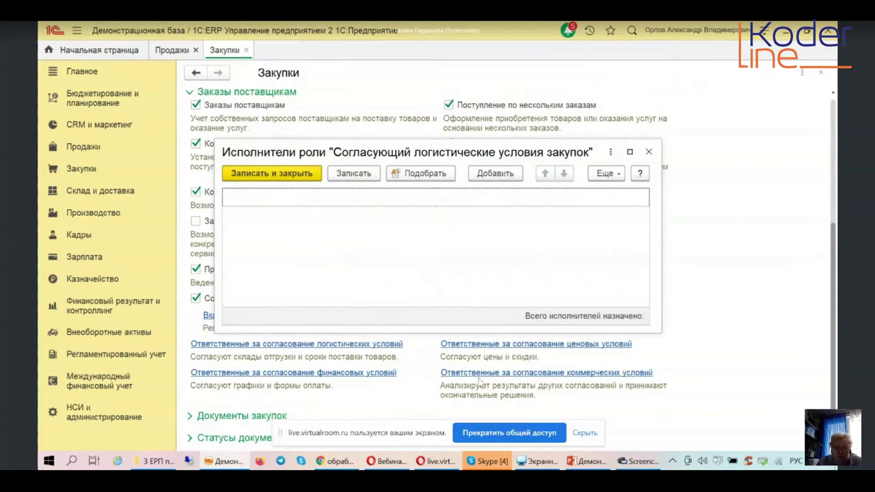
pyautogui.click(648, 153)
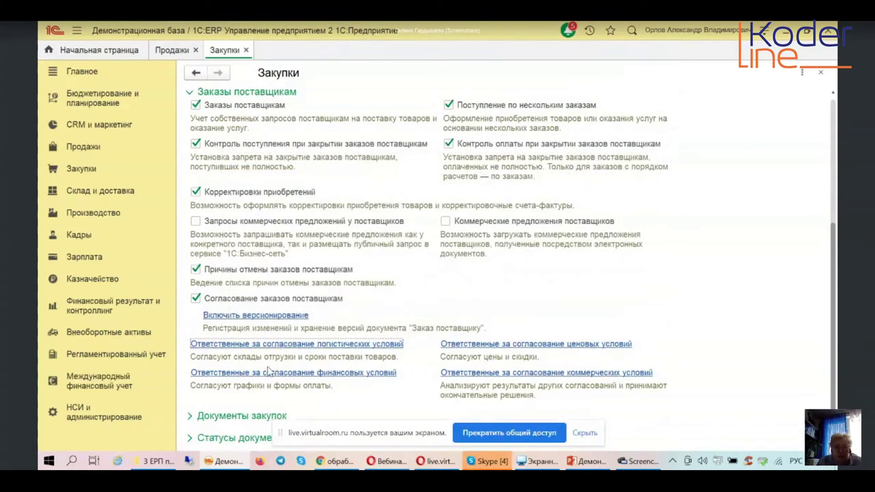
pyautogui.scroll(3, 308, 363)
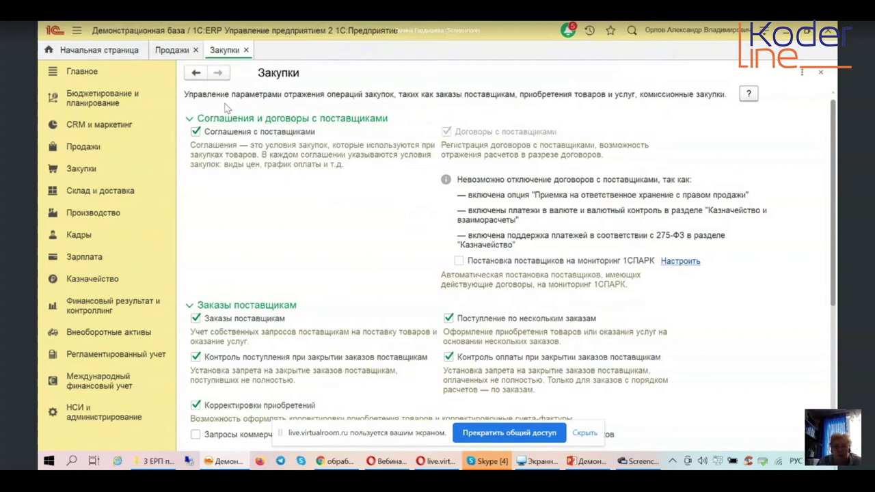
# - Reopen the Закупки settings in Настройка НСИ и разделов and expand the Документы закупок group to view its options
pyautogui.click(98, 415)
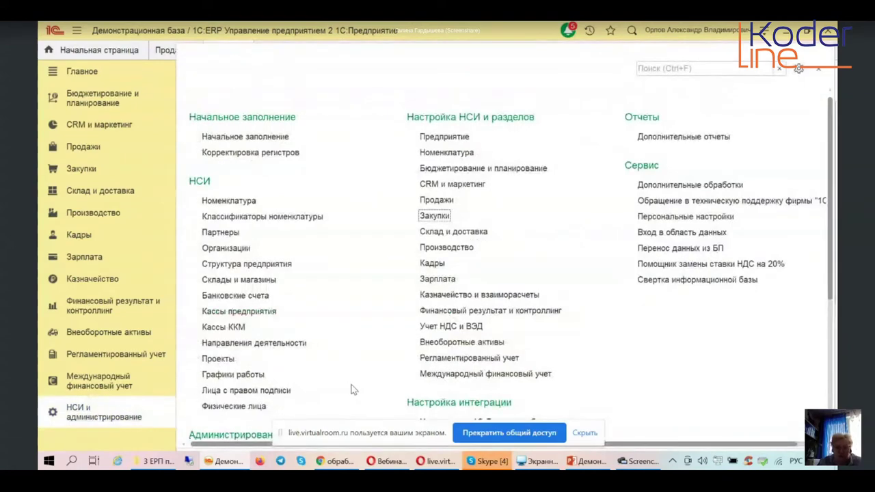
pyautogui.click(443, 217)
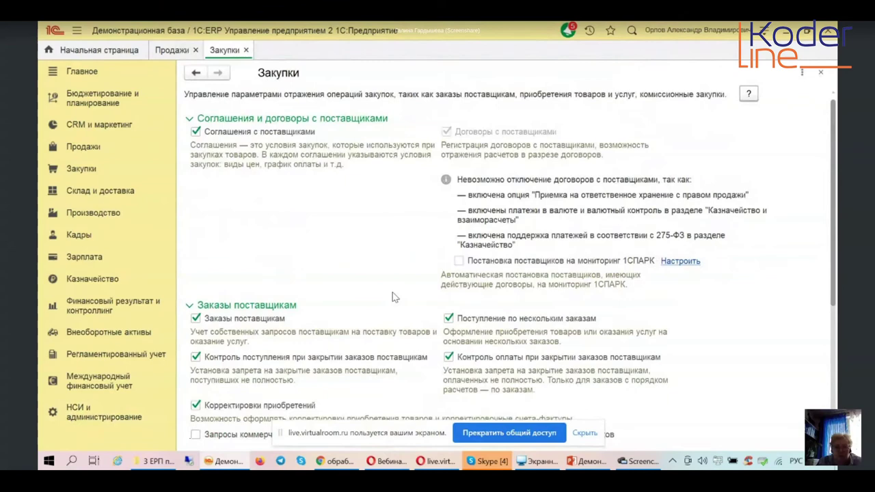
pyautogui.scroll(-5, 394, 297)
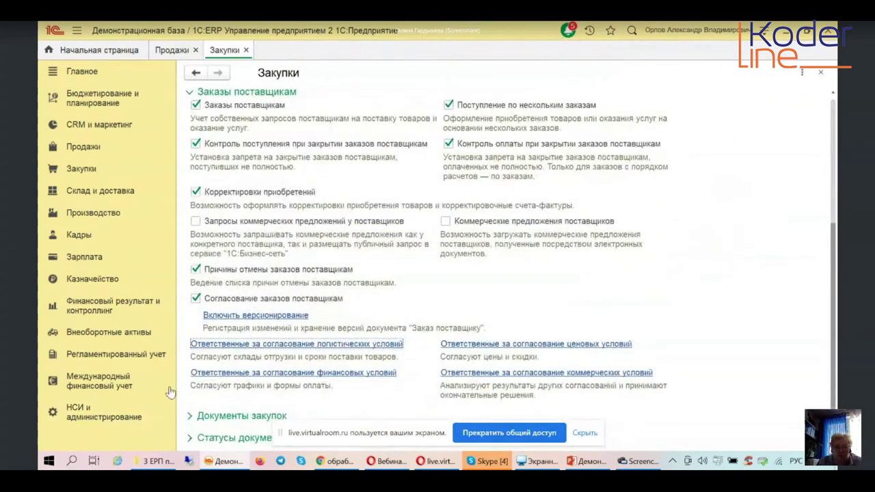
pyautogui.click(231, 420)
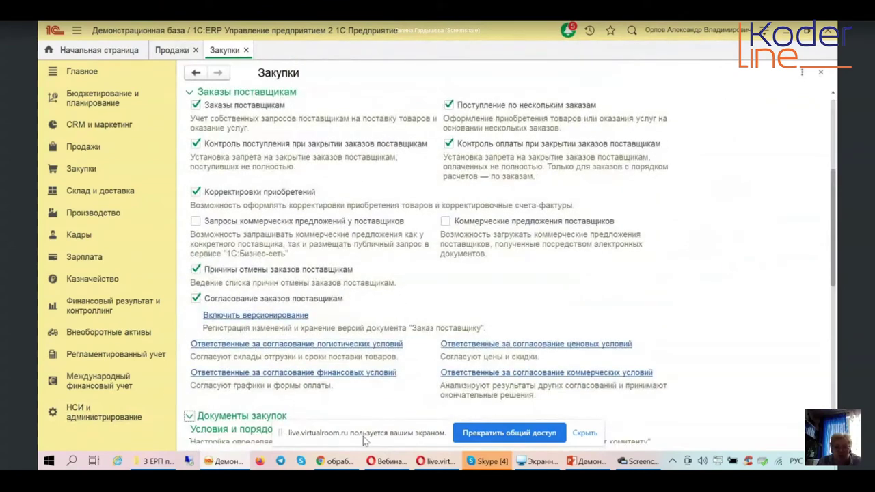
pyautogui.scroll(-5, 214, 424)
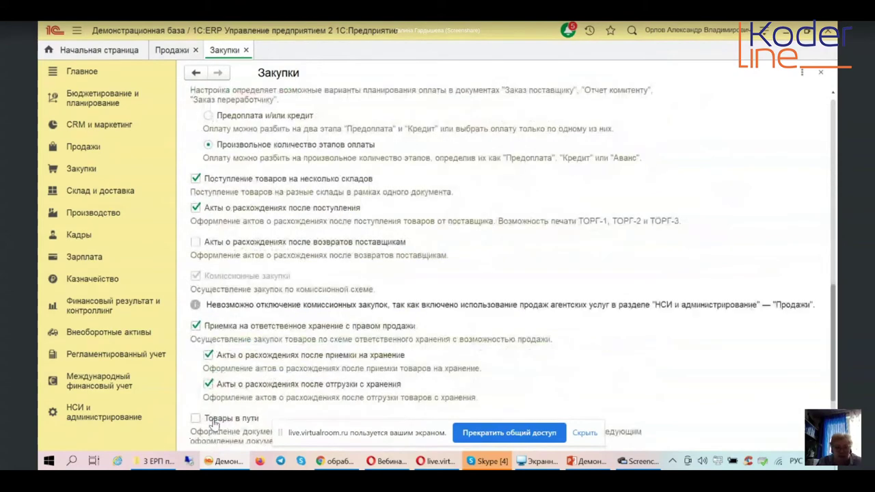
pyautogui.scroll(-3, 214, 424)
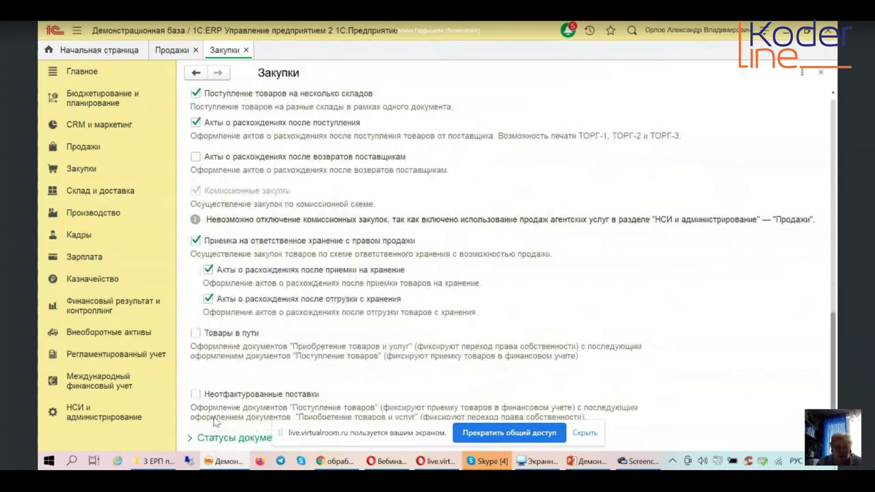
pyautogui.scroll(2, 217, 443)
pyautogui.scroll(2, 217, 443)
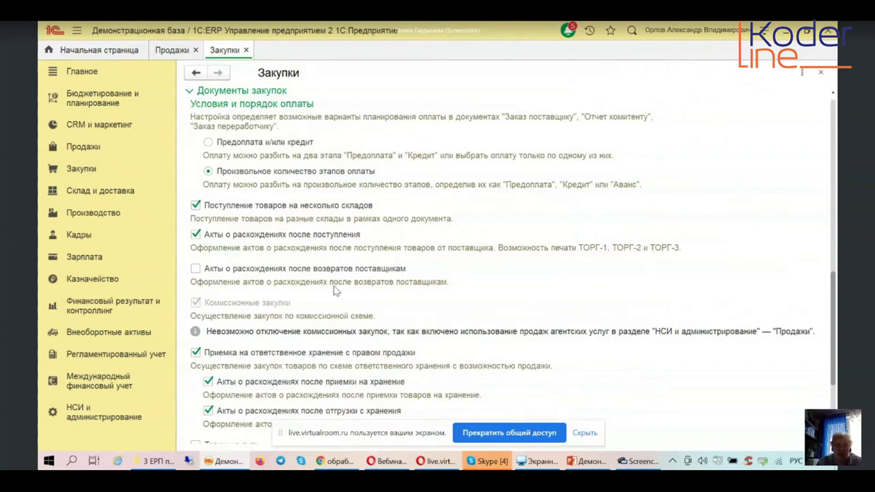
# - Review the Документы закупок options down to Статусы документов, and close the Закупки and Продажи settings pages
pyautogui.scroll(-2, 335, 290)
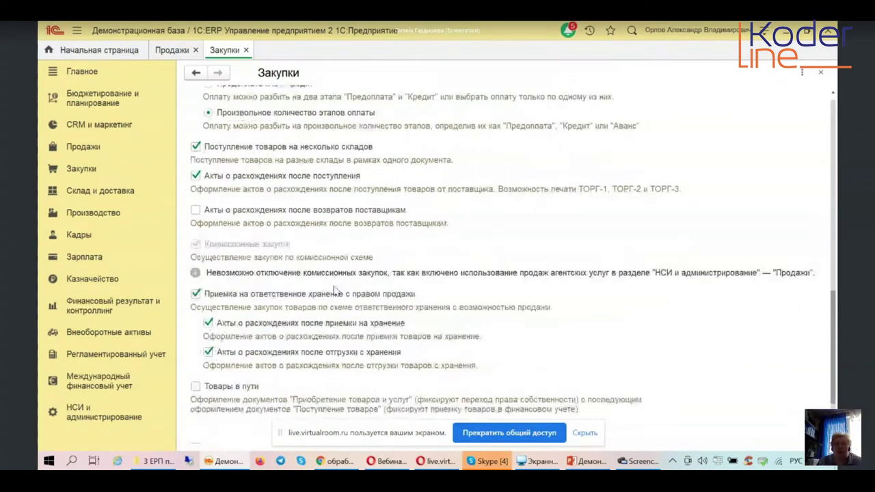
pyautogui.scroll(5, 335, 292)
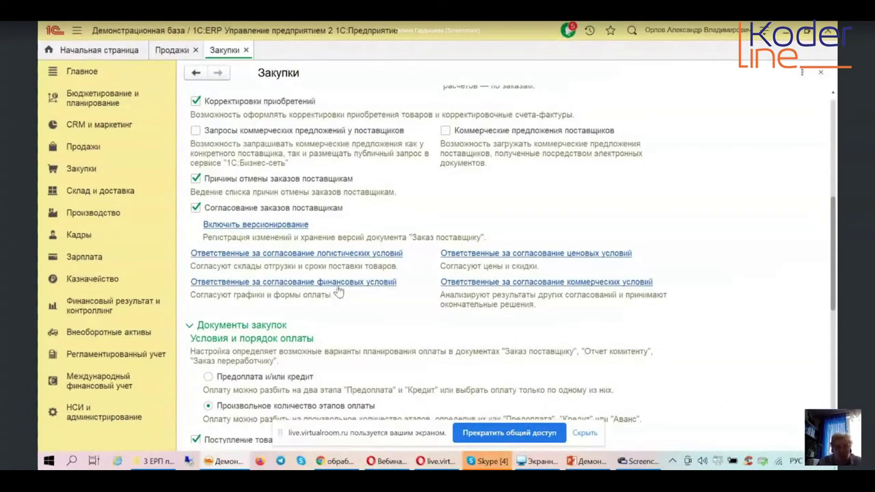
pyautogui.scroll(-4, 339, 292)
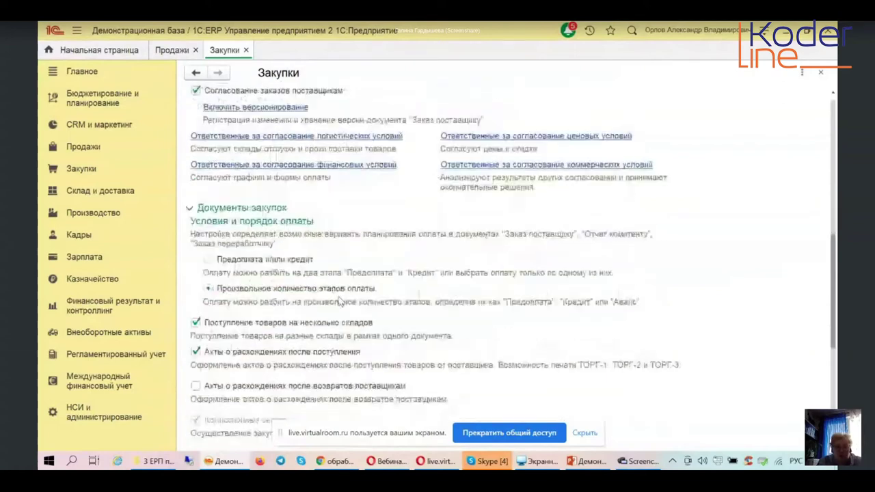
pyautogui.scroll(-8, 339, 301)
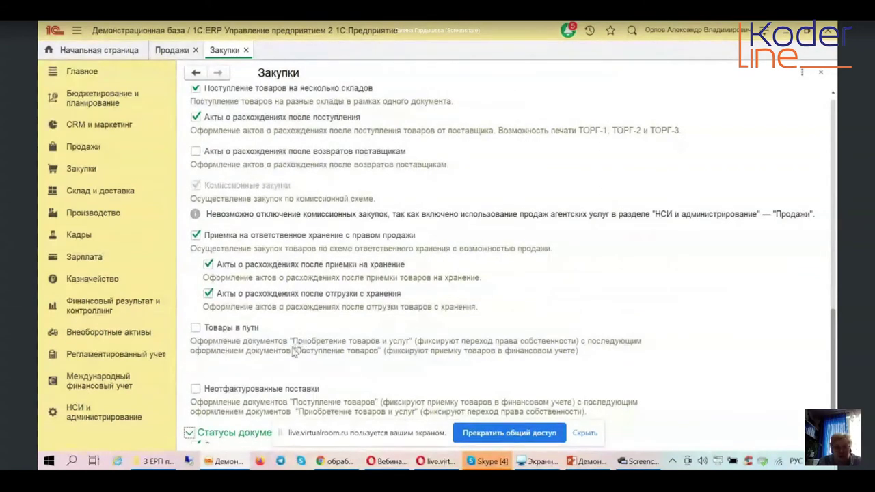
pyautogui.scroll(-1, 293, 352)
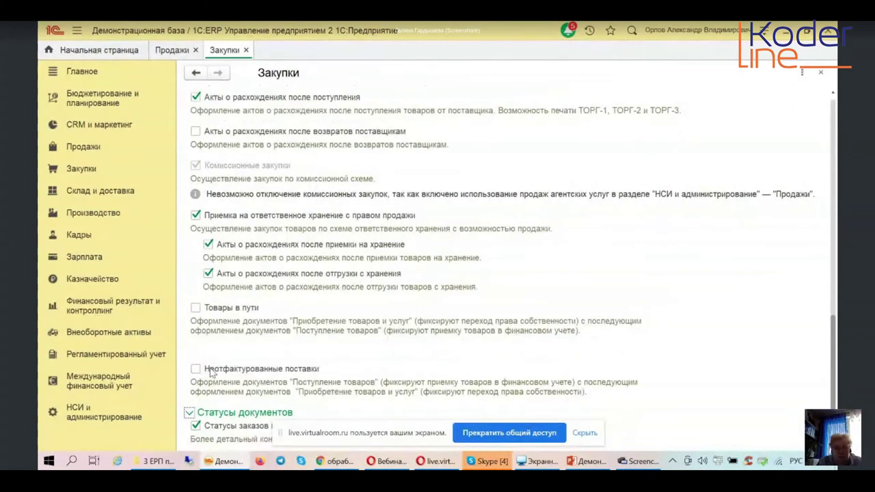
pyautogui.click(246, 50)
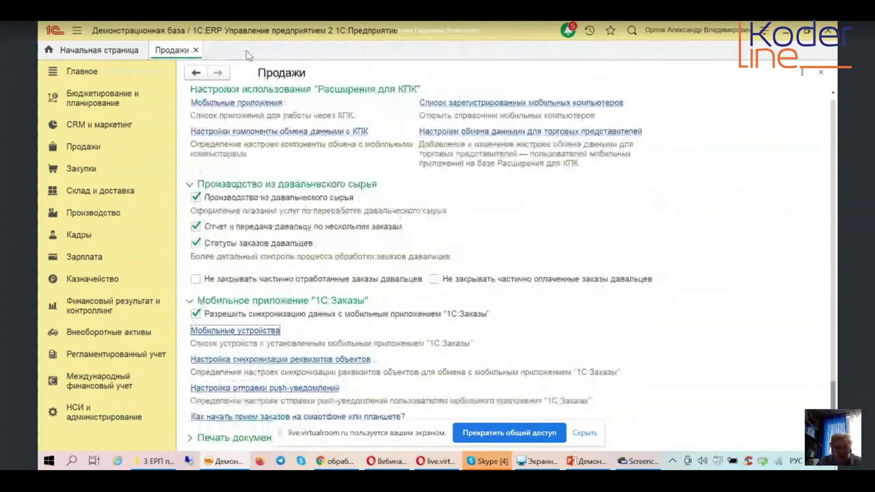
pyautogui.click(195, 50)
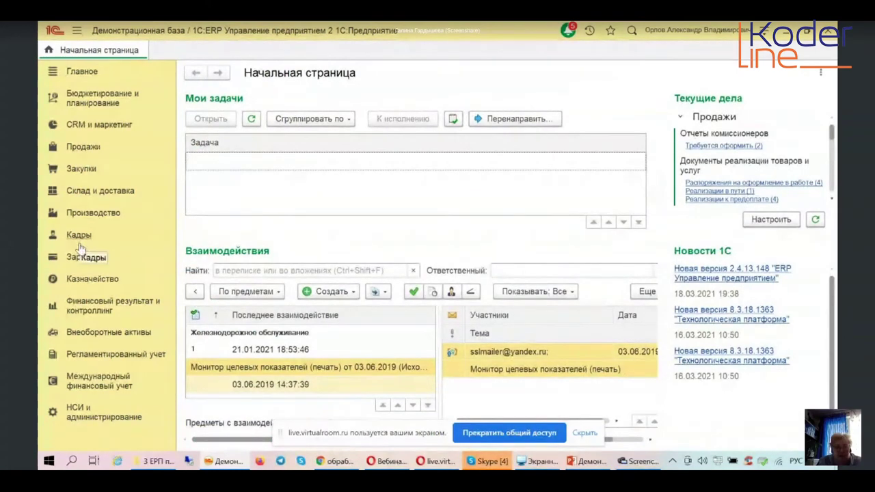
# - View the Клиенты list under НСИ продаж in the Продажи section and close it
pyautogui.click(96, 148)
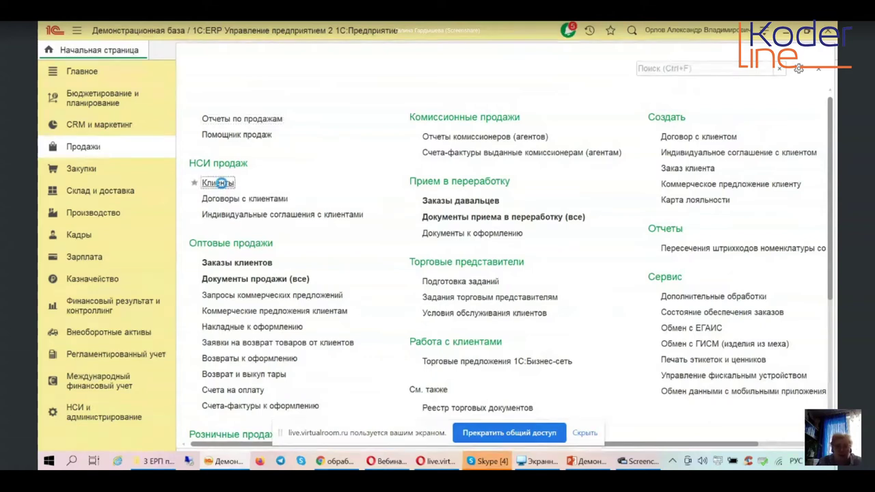
pyautogui.click(221, 183)
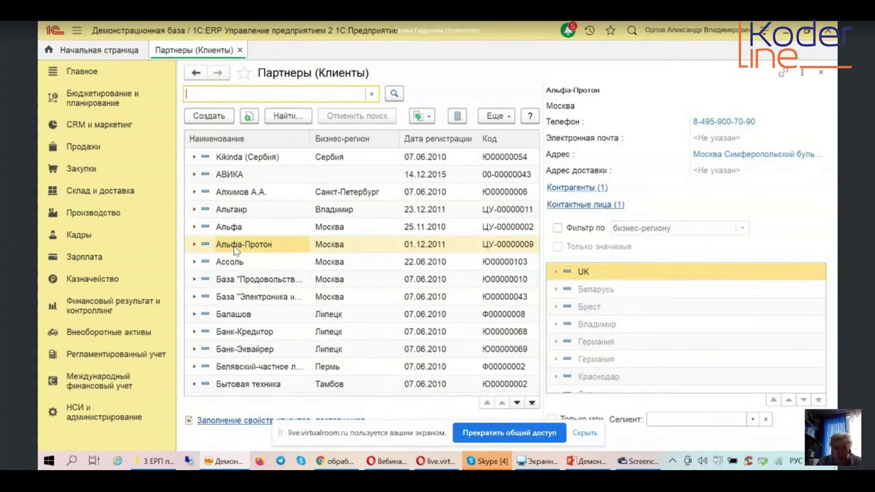
pyautogui.click(819, 74)
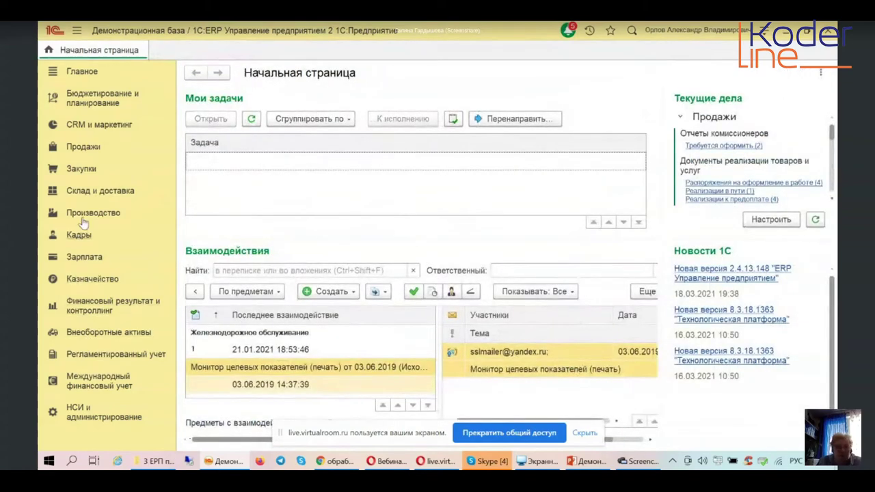
# - Look through the Продажи section's commands, from НСИ продаж and Оптовые продажи down to Расчеты с клиентами
pyautogui.click(83, 147)
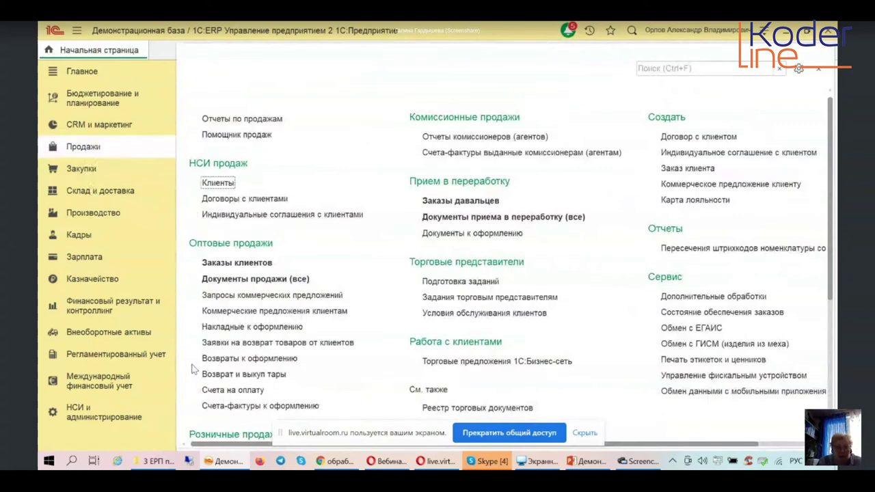
pyautogui.scroll(-5, 333, 412)
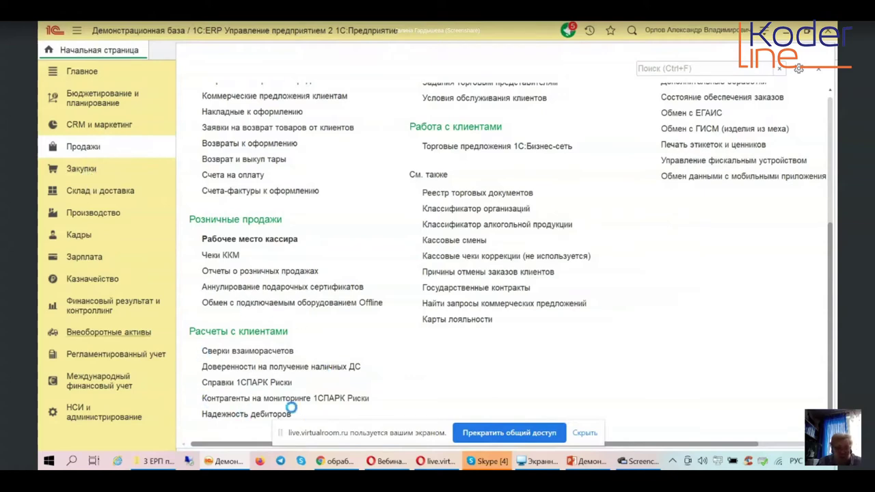
pyautogui.scroll(3, 382, 396)
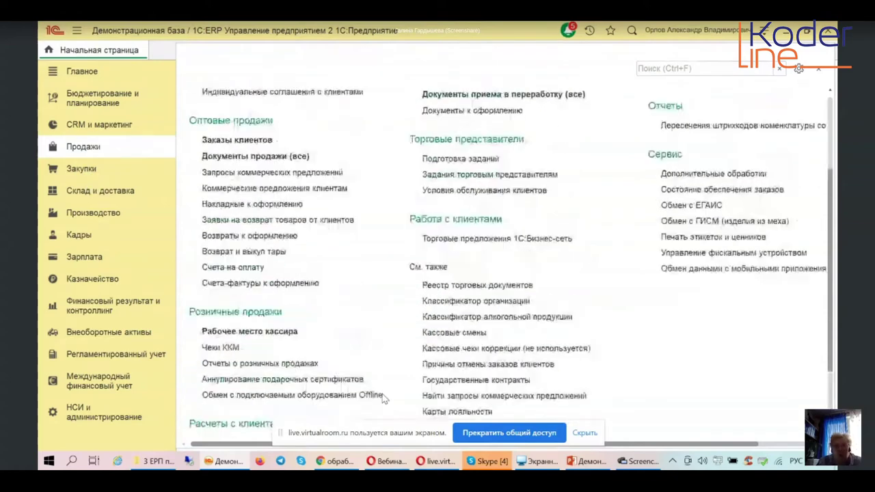
pyautogui.scroll(2, 382, 398)
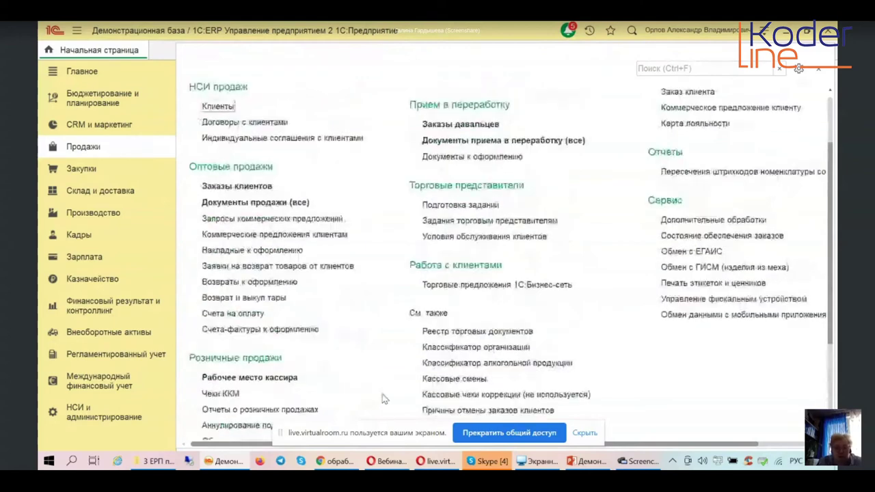
pyautogui.scroll(2, 385, 399)
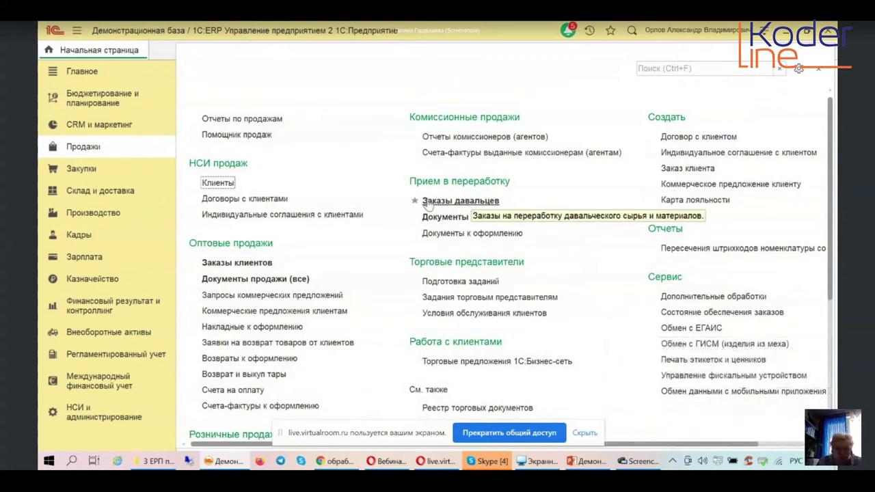
# - Open the Заказы клиентов list under Оптовые продажи and sort it by Номер in descending order
pyautogui.click(224, 268)
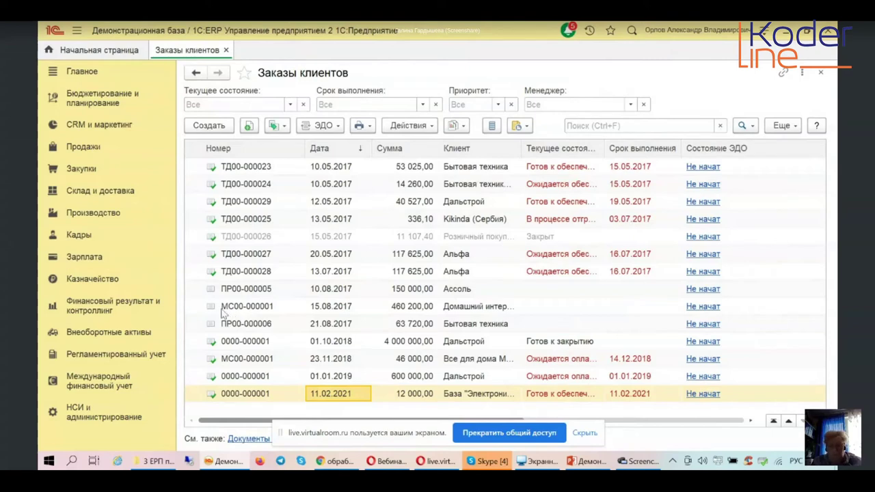
pyautogui.keyDown('shift'); pyautogui.click(235, 346); pyautogui.keyUp('shift')
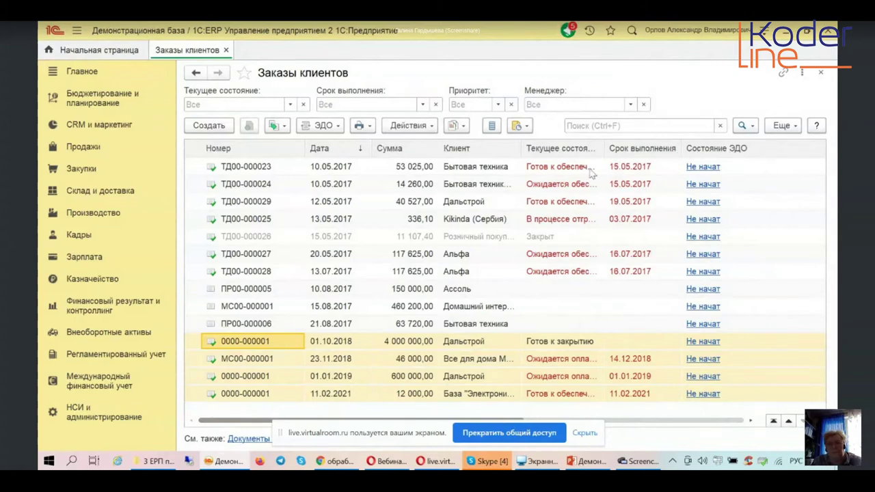
pyautogui.click(293, 149)
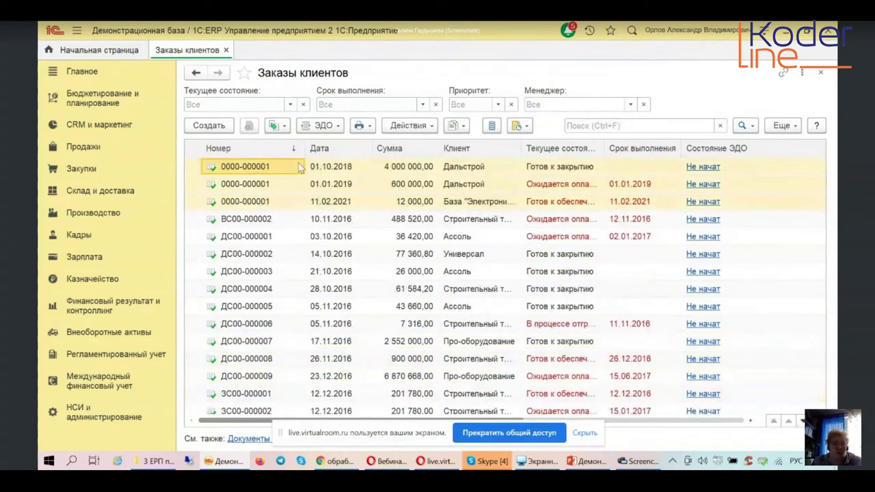
pyautogui.click(293, 148)
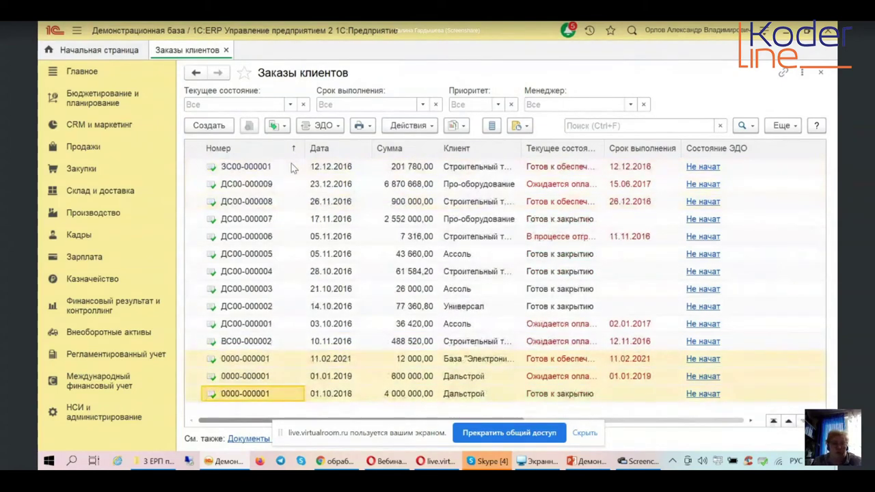
# - View the % оплаты, % отгрузки and % долга columns of Заказы клиентов and sort the orders by Операция
pyautogui.click(725, 127)
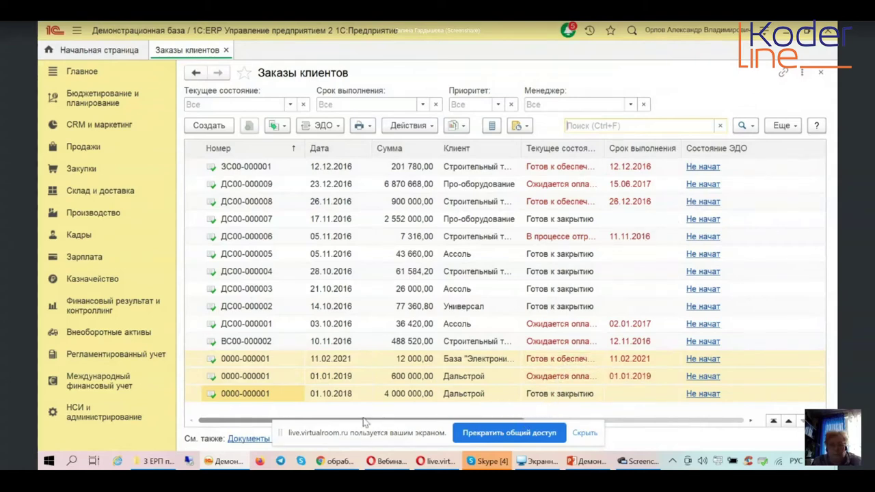
pyautogui.moveTo(235, 425); pyautogui.dragTo(462, 425)
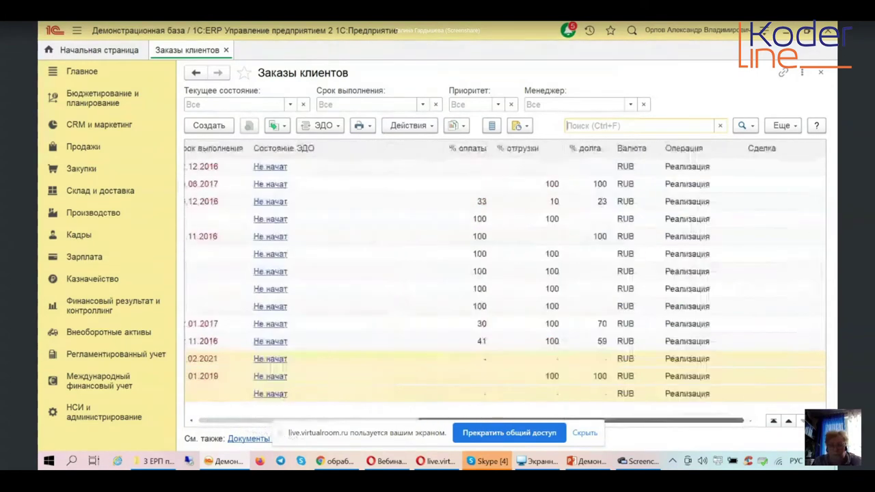
pyautogui.click(680, 184)
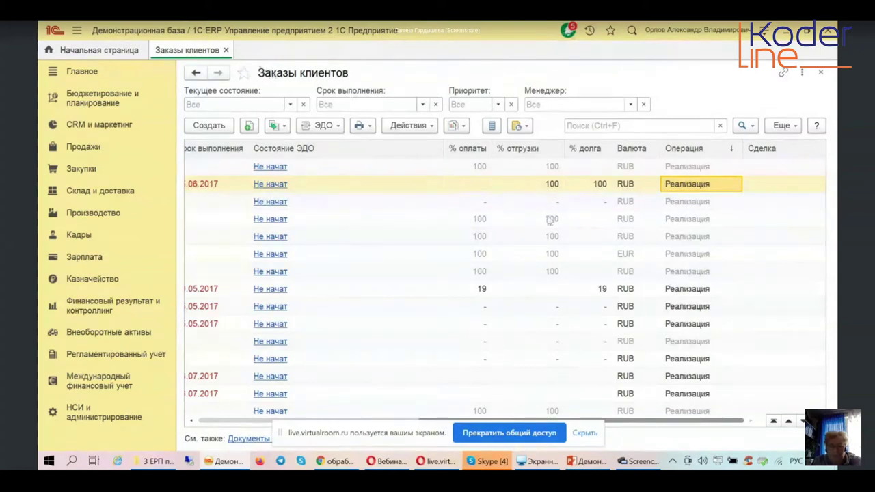
# - Close the Заказы клиентов list and look through the Продажи section's wholesale, retail and client settlement commands
pyautogui.moveTo(622, 420); pyautogui.dragTo(246, 412)
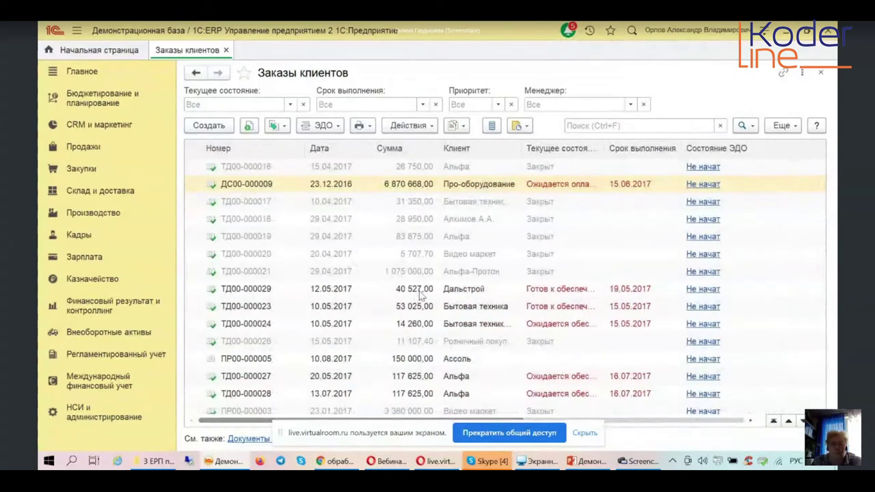
pyautogui.click(821, 72)
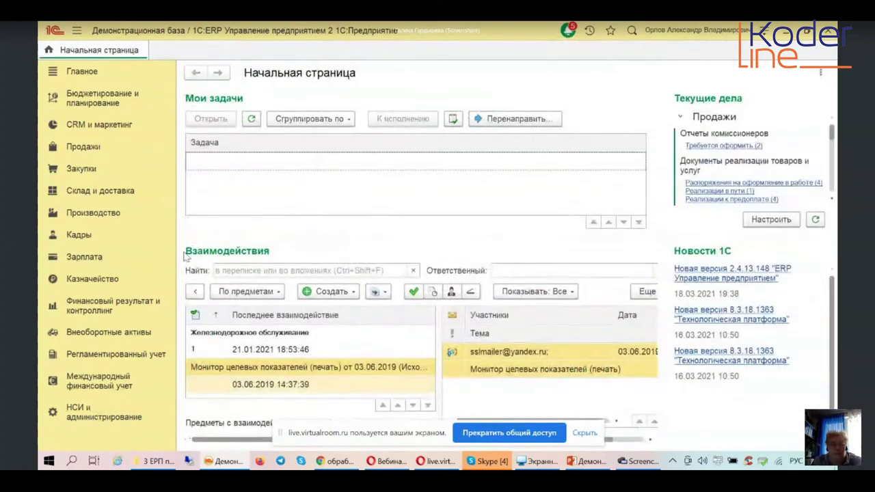
pyautogui.click(75, 147)
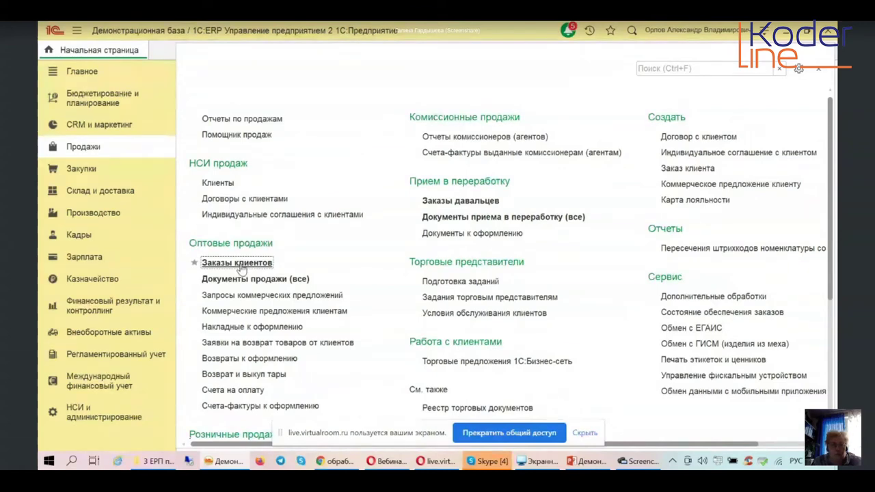
pyautogui.scroll(-3, 241, 268)
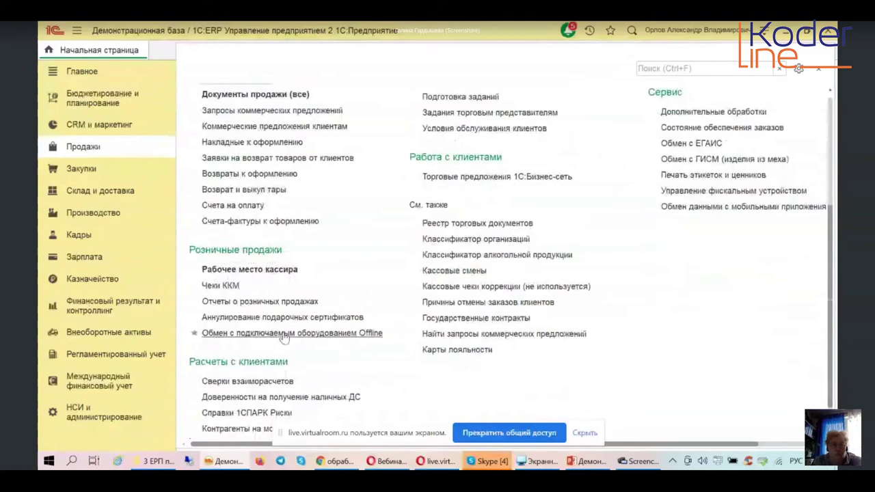
pyautogui.scroll(1, 284, 337)
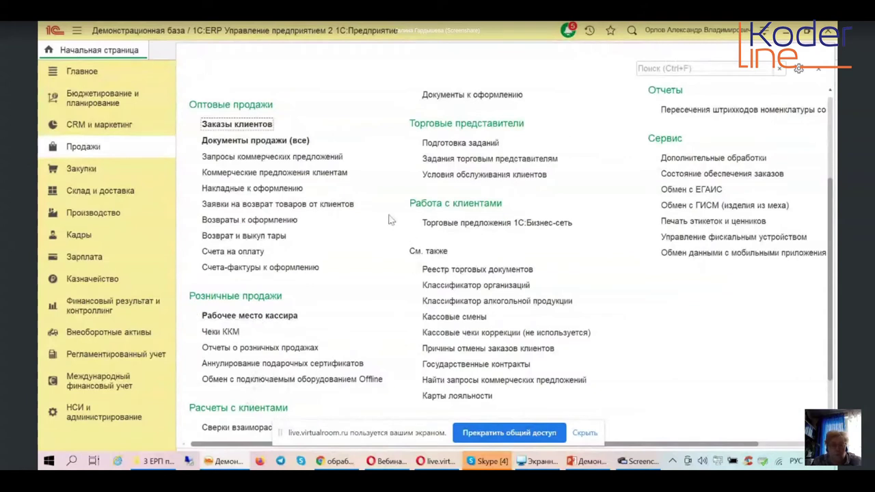
# - Open the Документы продажи (все) journal and view the statuses available under Установить статус
pyautogui.click(278, 315)
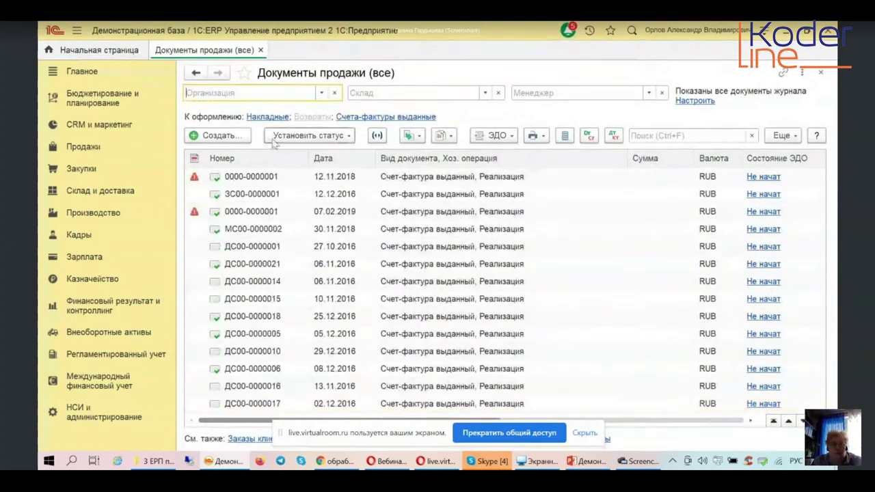
pyautogui.click(307, 135)
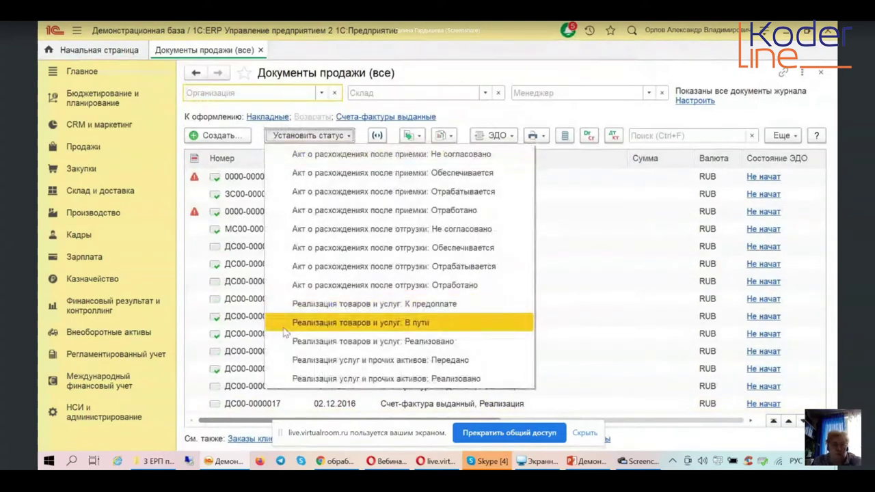
pyautogui.click(472, 341)
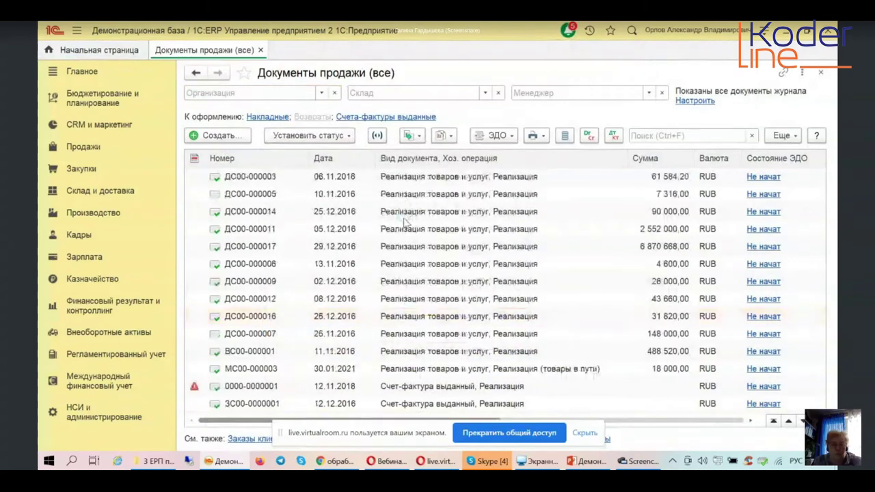
# - Open the 23.03.2017 sales document ПР00-000003 and view the options of its Статус field
pyautogui.click(405, 212)
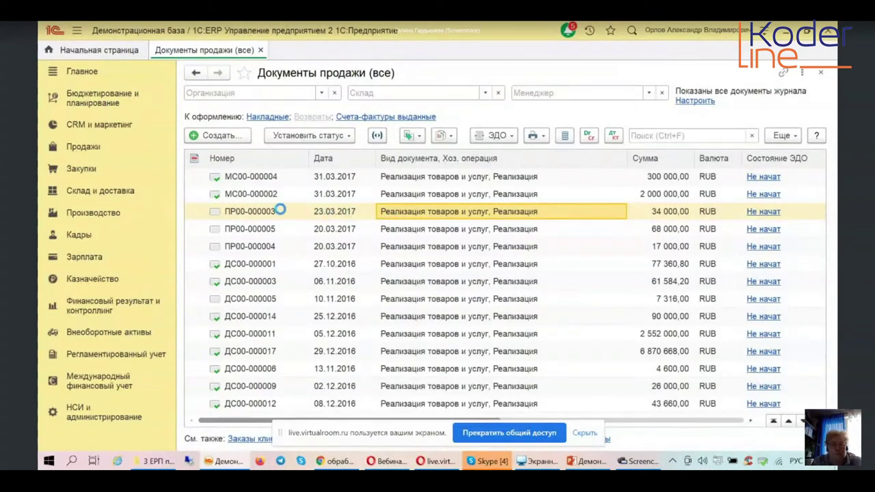
pyautogui.doubleClick(235, 212)
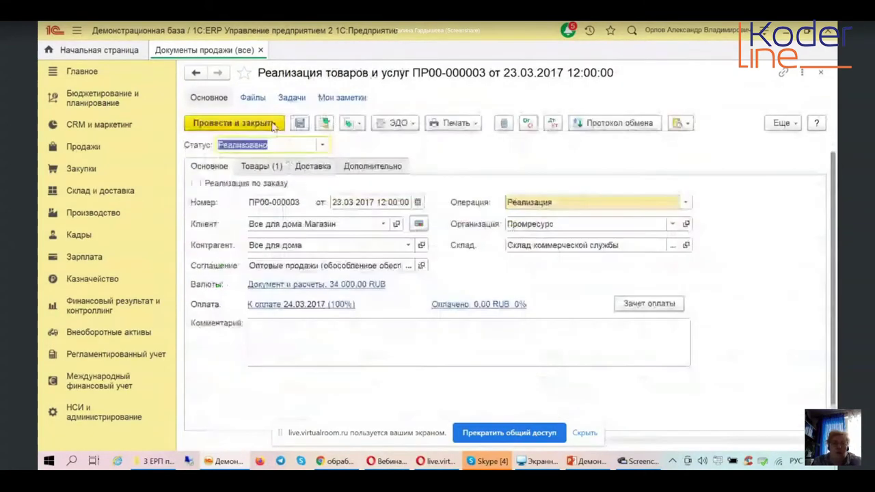
pyautogui.click(322, 145)
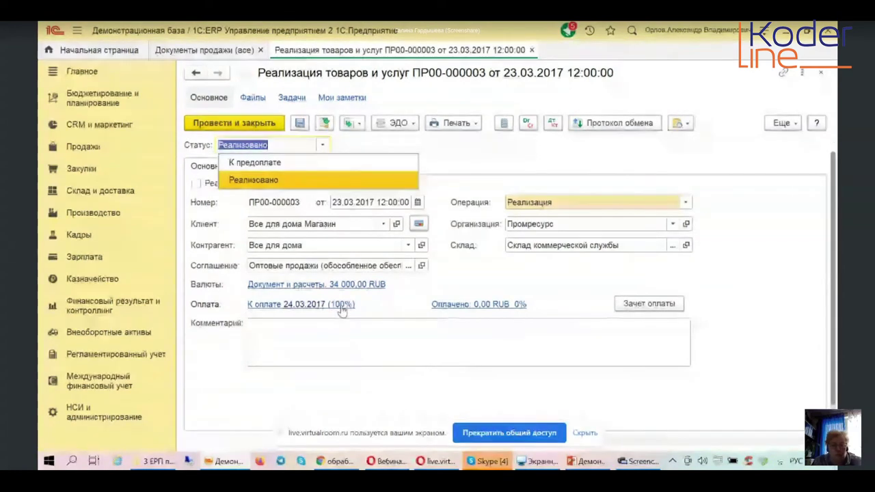
pyautogui.press('Escape')
# - View the document's goods line through its price, manual discount and VAT columns, and close the document
pyautogui.click(262, 167)
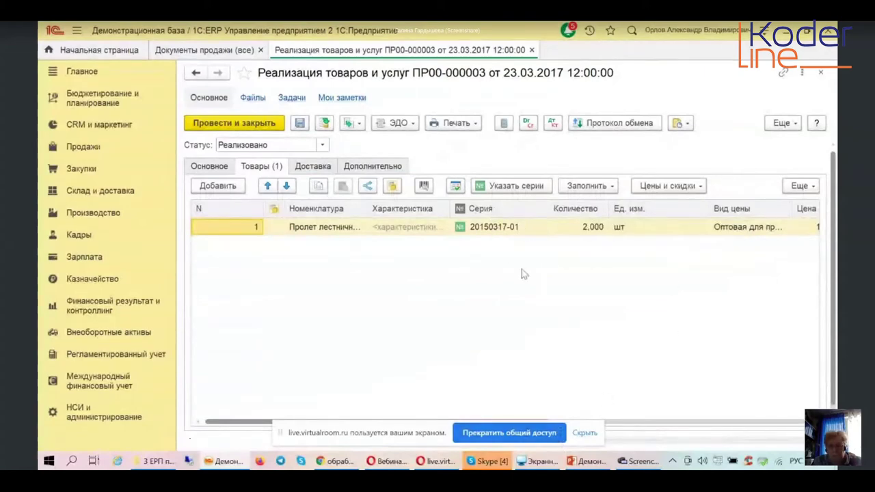
pyautogui.moveTo(244, 426); pyautogui.dragTo(605, 443)
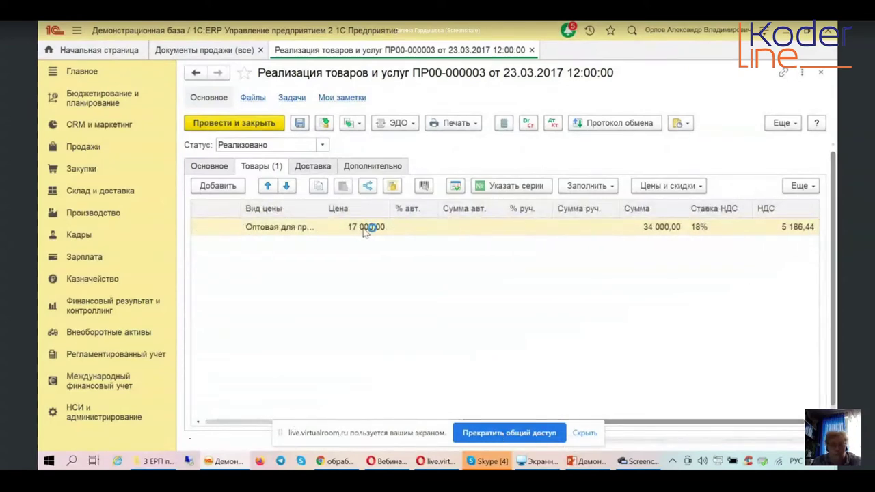
pyautogui.doubleClick(525, 229)
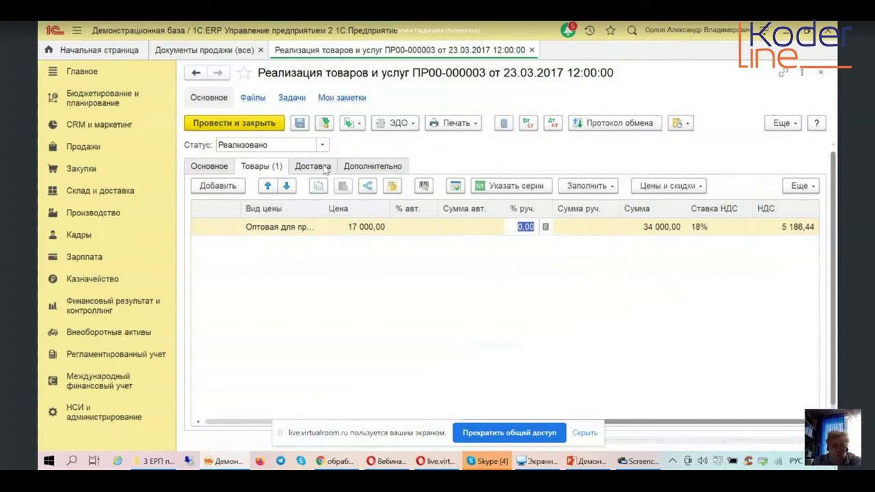
pyautogui.click(820, 76)
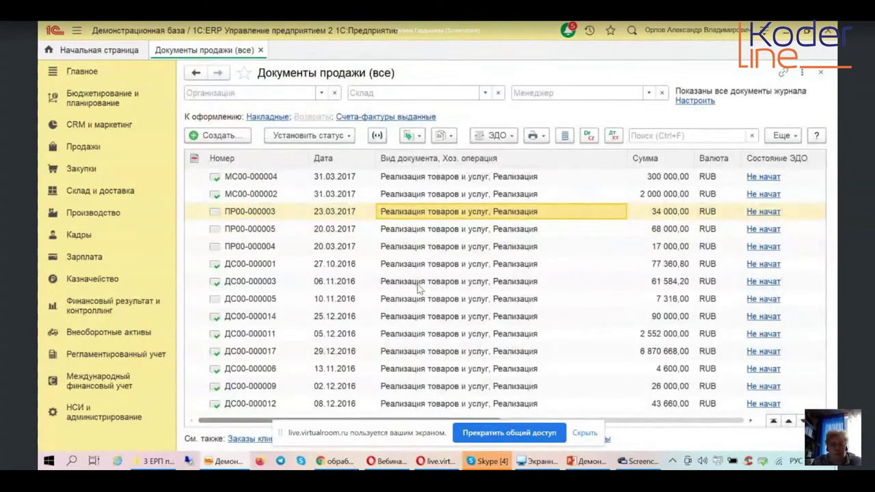
# - Examine the document types and operations offered for a new sales document, expanding Реализация услуг и прочих активов and Счет-фактура выданный, and close the journal
pyautogui.click(205, 136)
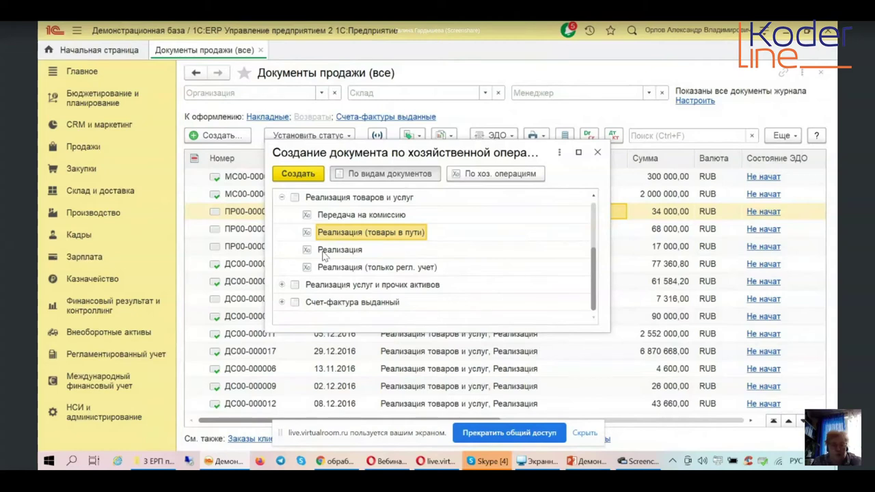
pyautogui.click(334, 271)
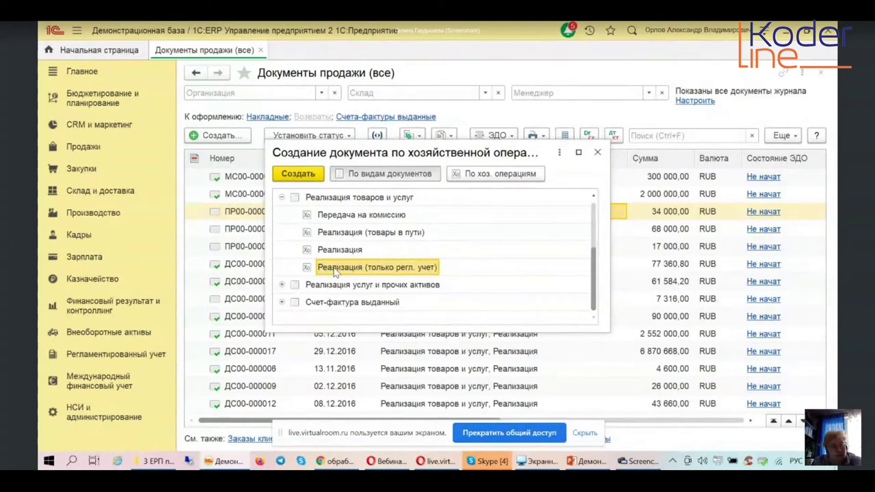
pyautogui.click(282, 285)
pyautogui.scroll(-1, 456, 257)
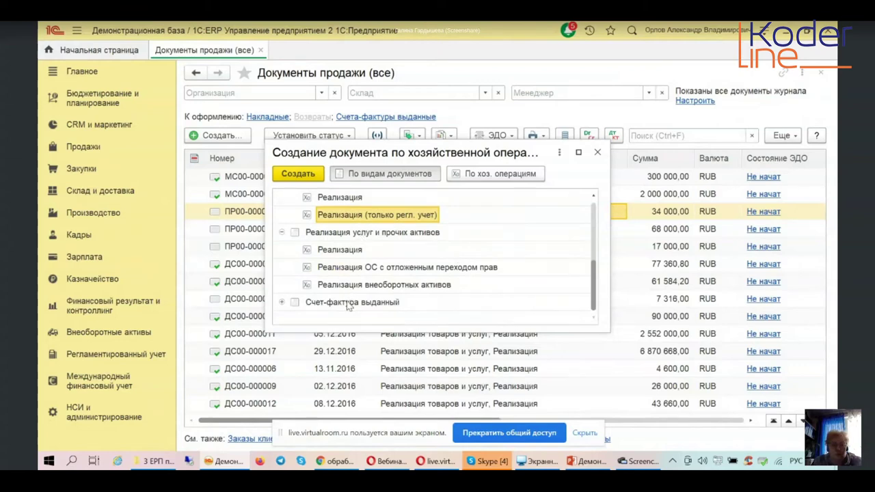
pyautogui.click(282, 303)
pyautogui.scroll(-1, 479, 281)
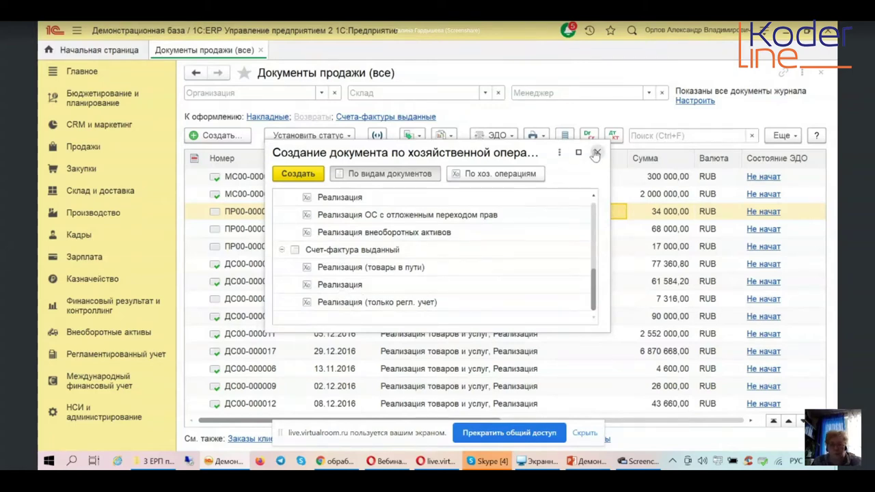
pyautogui.scroll(1, 349, 243)
pyautogui.scroll(2, 347, 244)
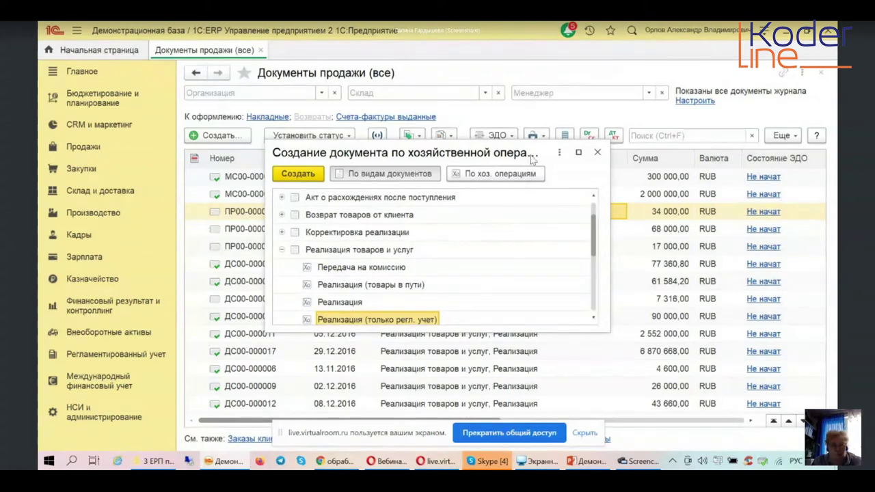
pyautogui.click(597, 152)
pyautogui.click(98, 50)
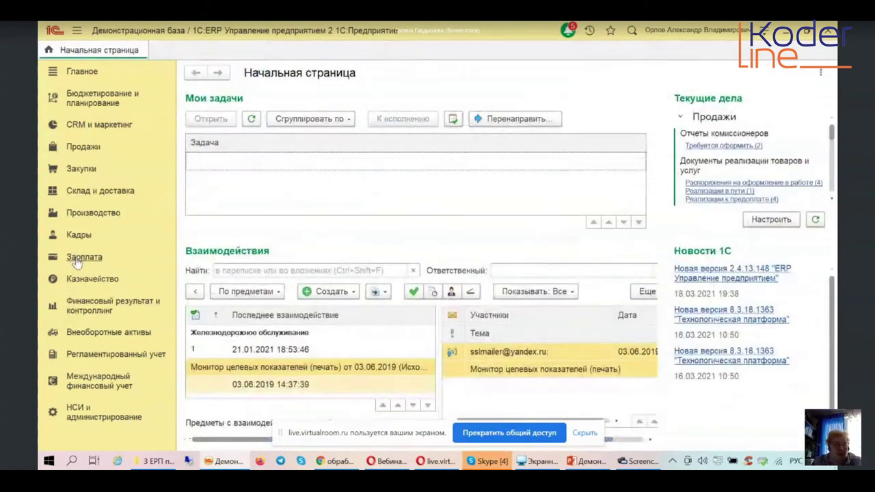
# - Open the Заказы клиентов list in the Продажи section and start a new customer order
pyautogui.click(82, 152)
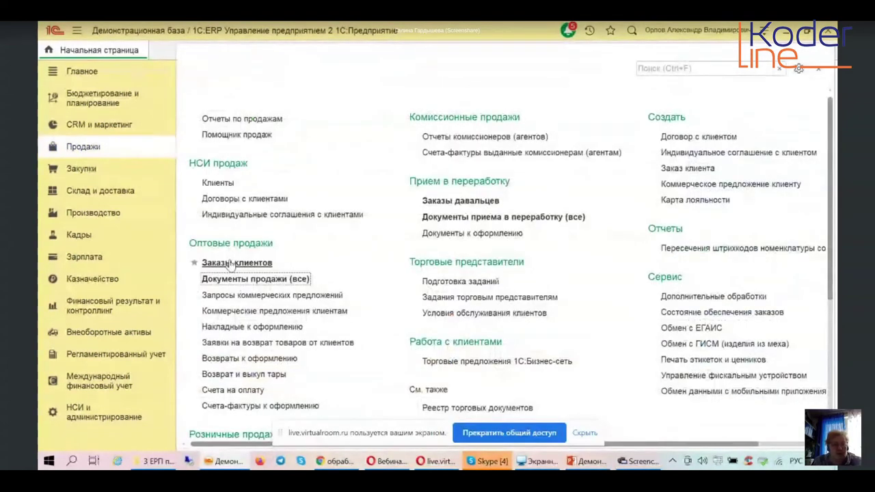
pyautogui.click(231, 264)
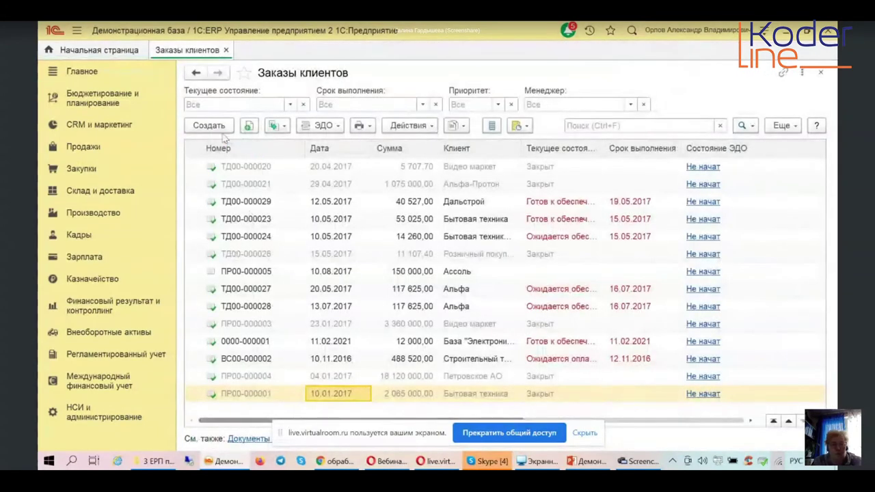
pyautogui.click(214, 125)
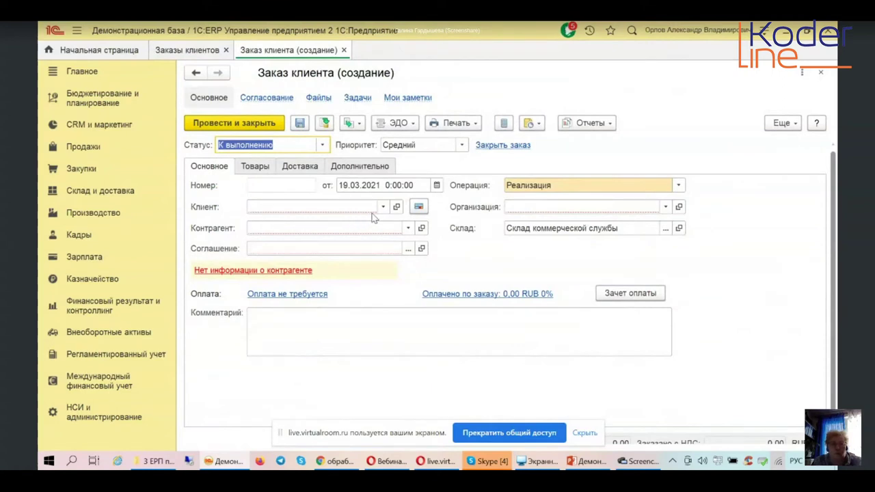
# - Set the new order's Организация to Деловой союз
pyautogui.click(667, 208)
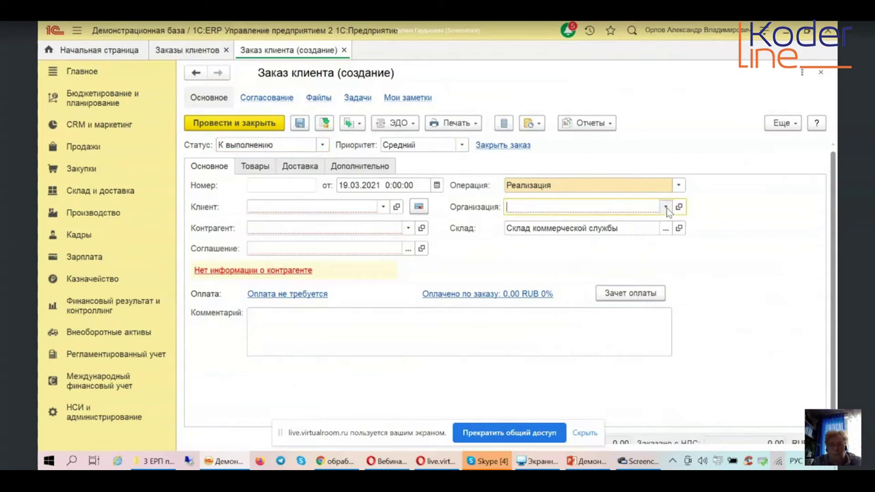
pyautogui.click(667, 207)
pyautogui.click(561, 274)
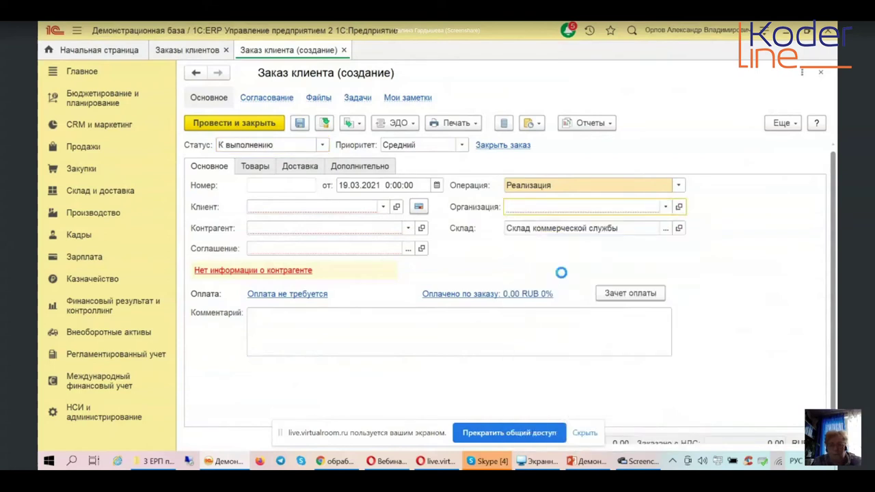
pyautogui.click(540, 230)
pyautogui.click(733, 235)
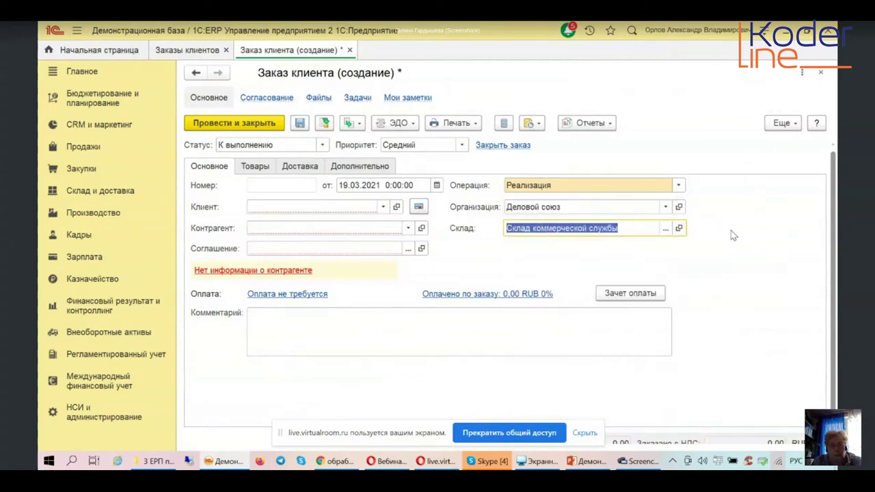
# - View the Склады и магазины groups available for the order's Склад, expanding Розничные склады, and close the list without choosing
pyautogui.click(665, 228)
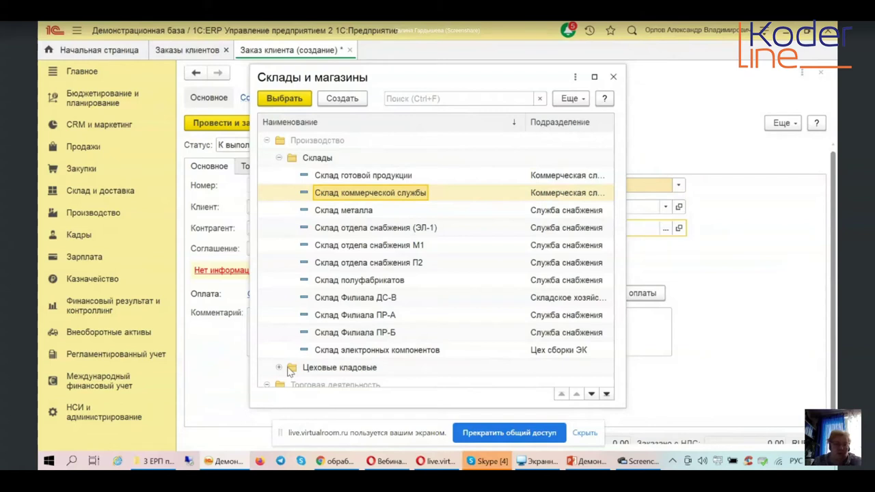
pyautogui.click(279, 158)
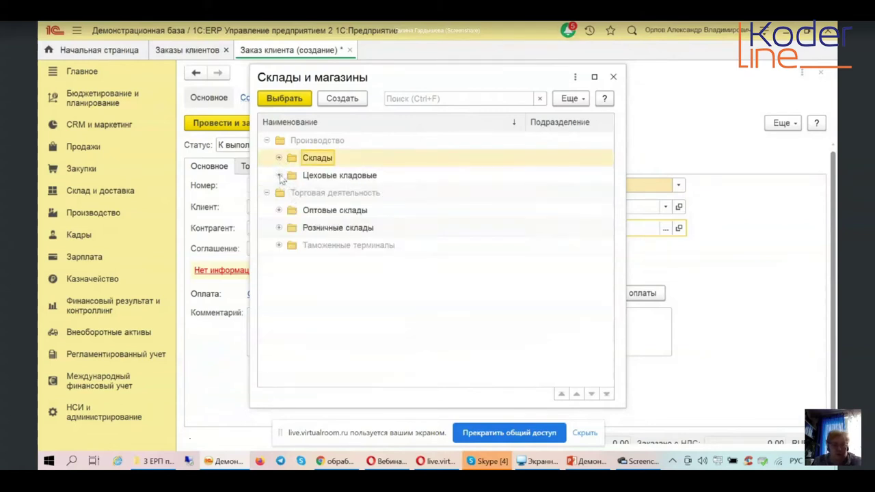
pyautogui.click(279, 176)
pyautogui.click(280, 176)
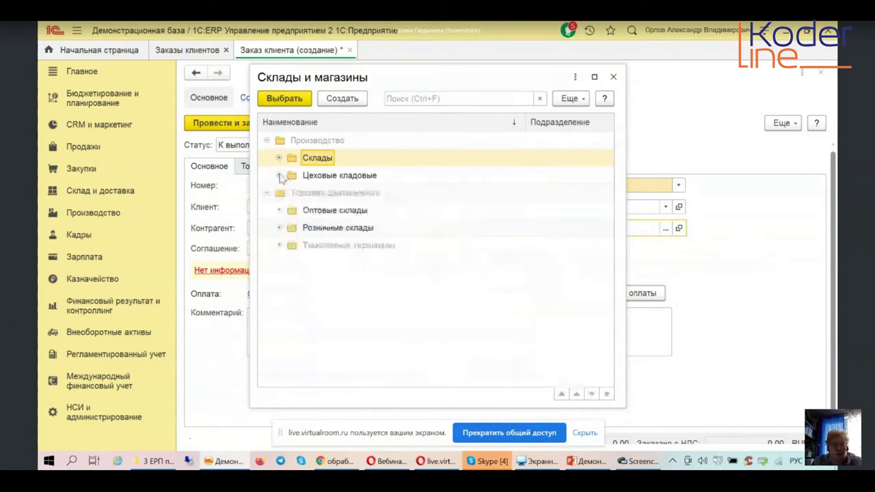
pyautogui.click(279, 228)
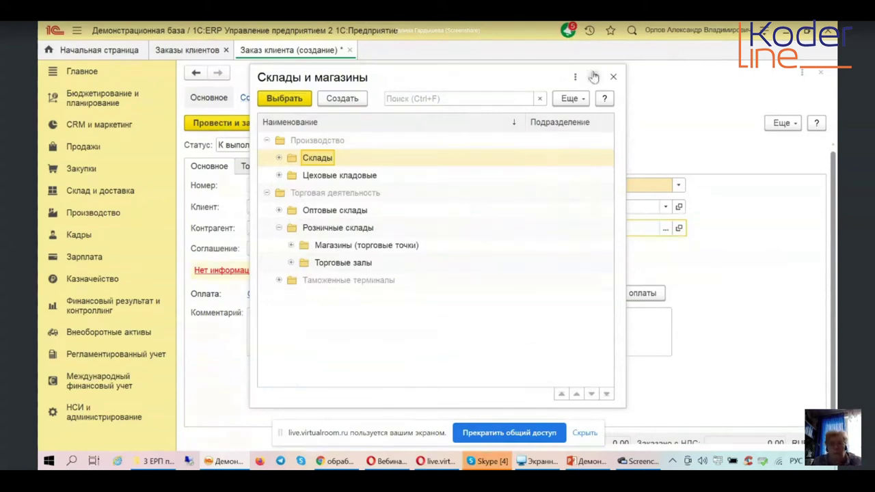
pyautogui.click(614, 77)
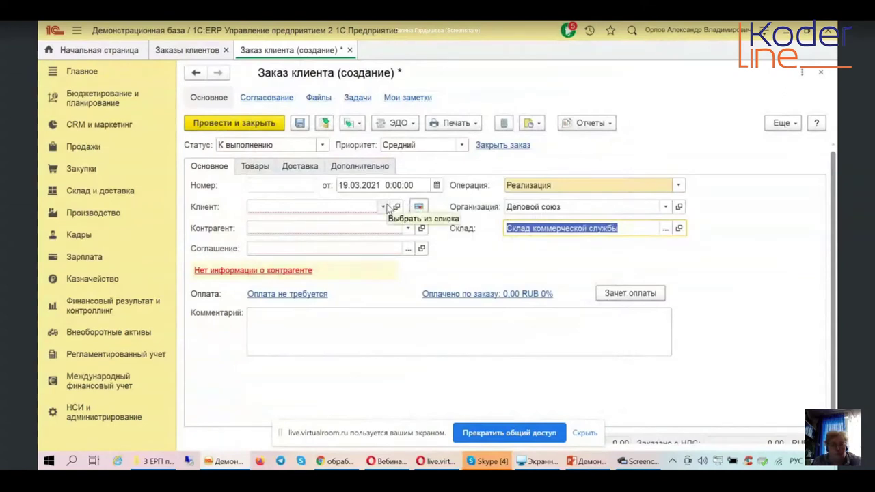
# - Set the order's Клиент to Альфа from the full Партнеры (Клиенты) list
pyautogui.click(384, 206)
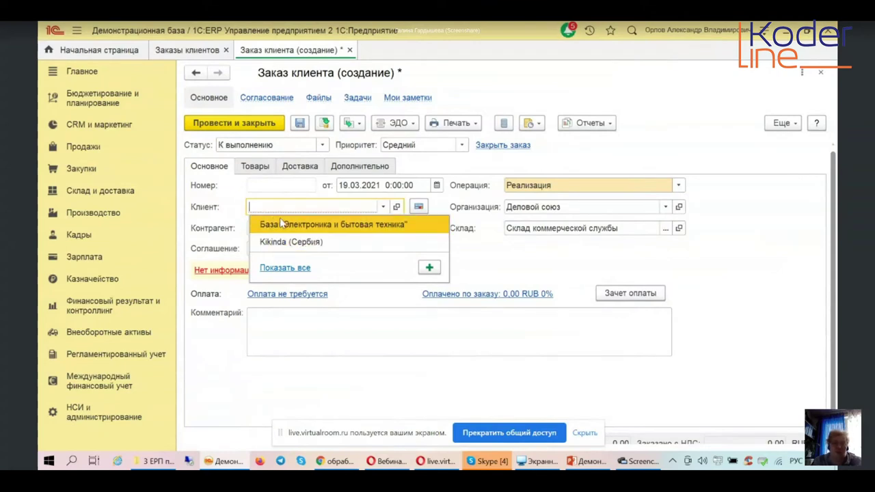
pyautogui.click(283, 268)
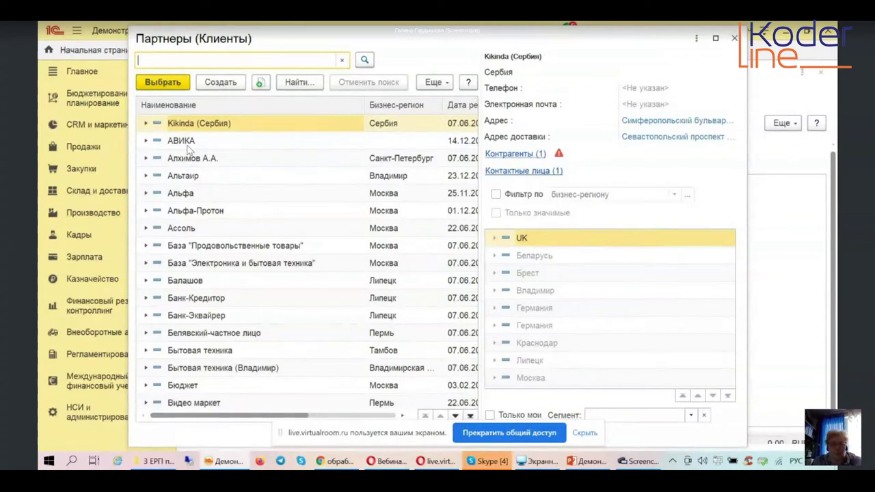
pyautogui.doubleClick(180, 193)
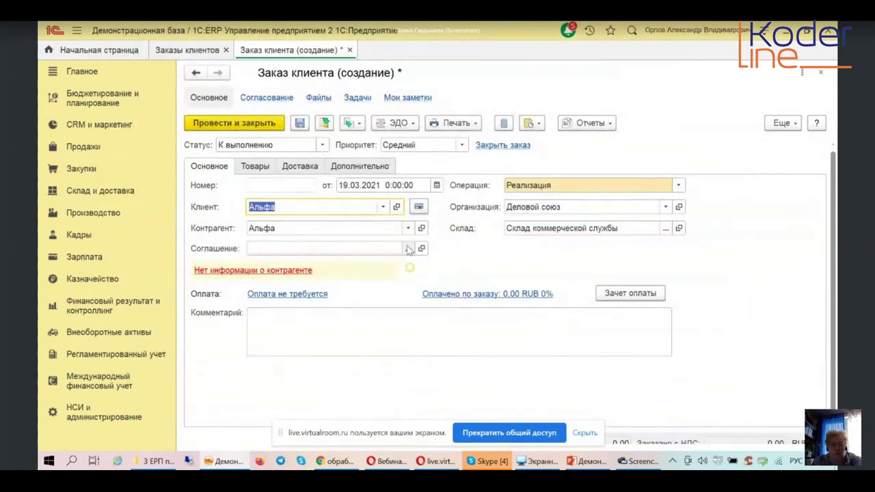
# - Set the order's Соглашение to Продажа оптом (Стройснаб) from the sales agreements list
pyautogui.click(402, 250)
pyautogui.click(408, 249)
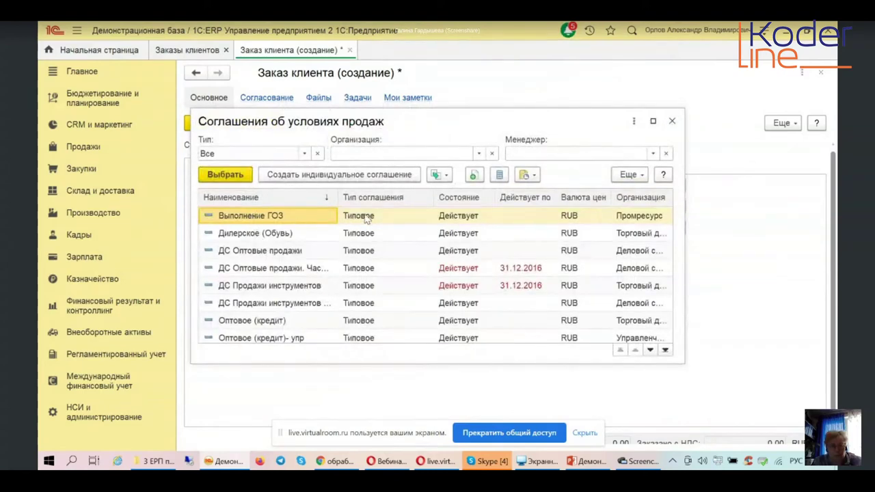
pyautogui.scroll(-5, 357, 294)
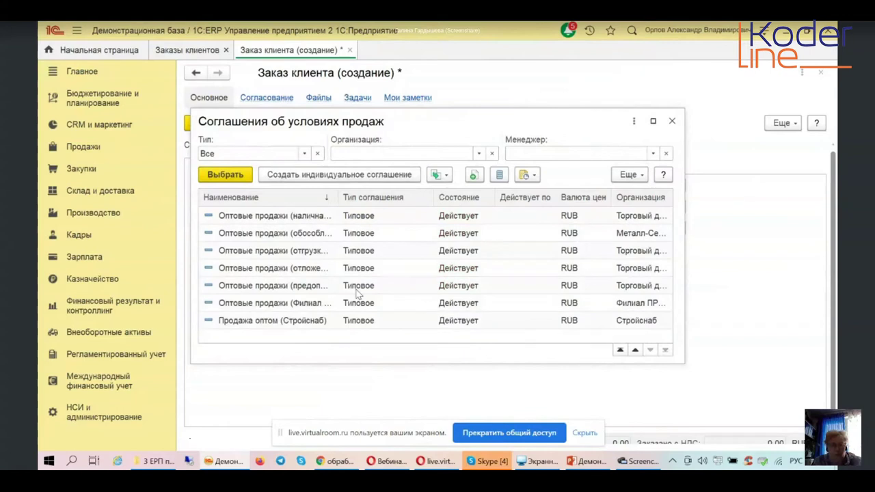
pyautogui.doubleClick(298, 321)
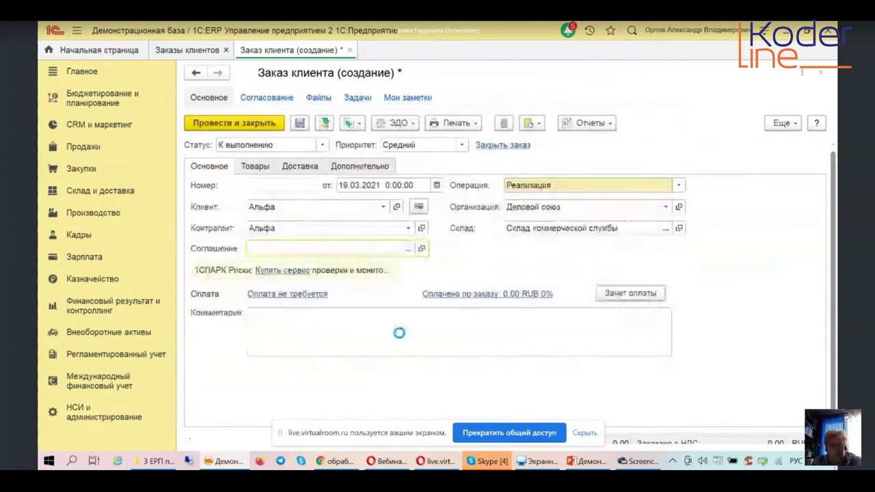
pyautogui.click(264, 314)
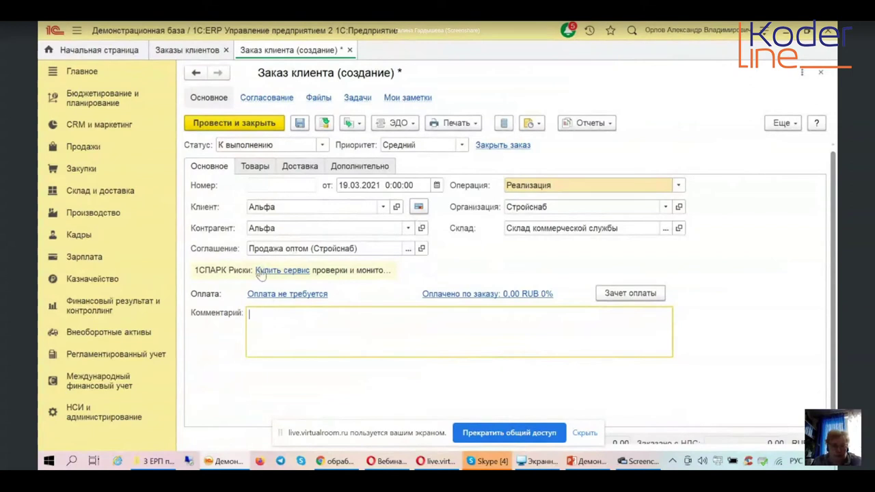
# - Add an empty line to the order's Товары table, leaving its Номенклатура unselected
pyautogui.click(255, 167)
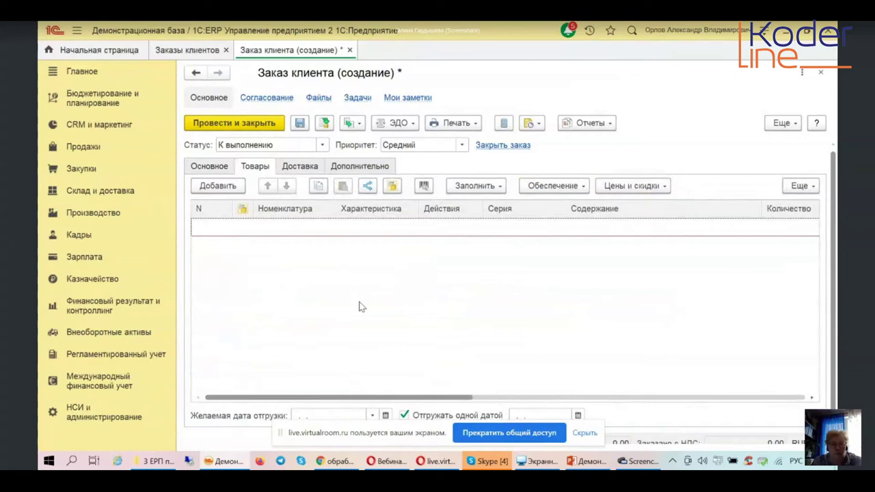
pyautogui.click(230, 190)
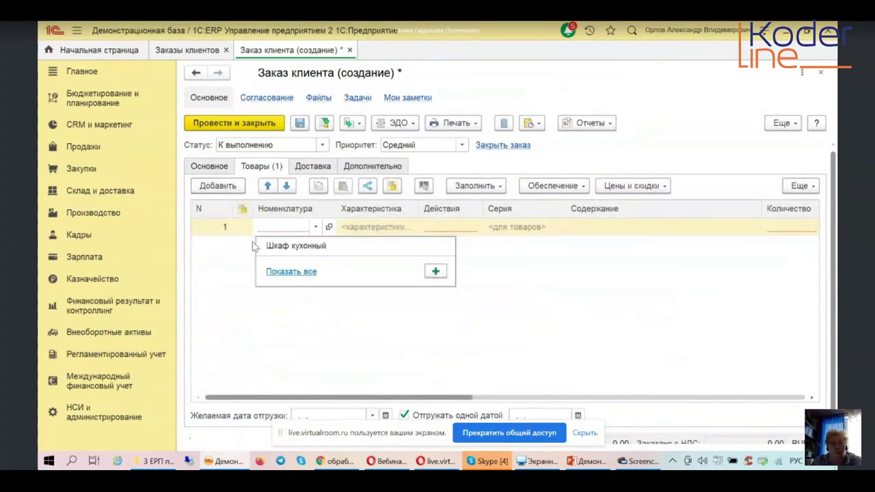
pyautogui.click(473, 288)
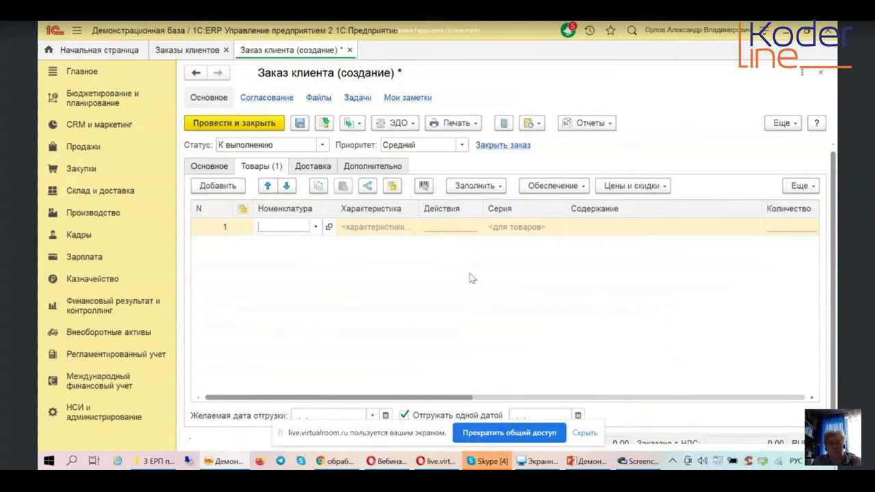
# - View the characteristics of Куртка мех. женская "ВЕРОНА 16Q" in the order's product selection and close it without transferring anything
pyautogui.click(500, 191)
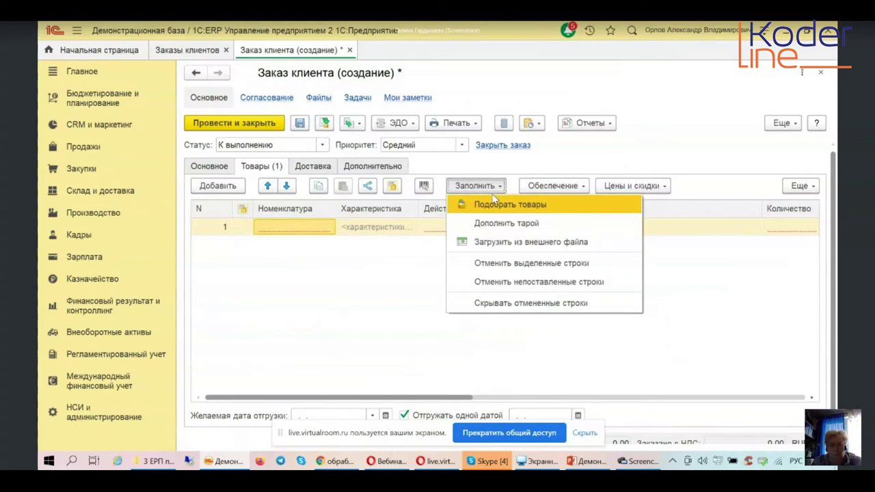
pyautogui.click(486, 206)
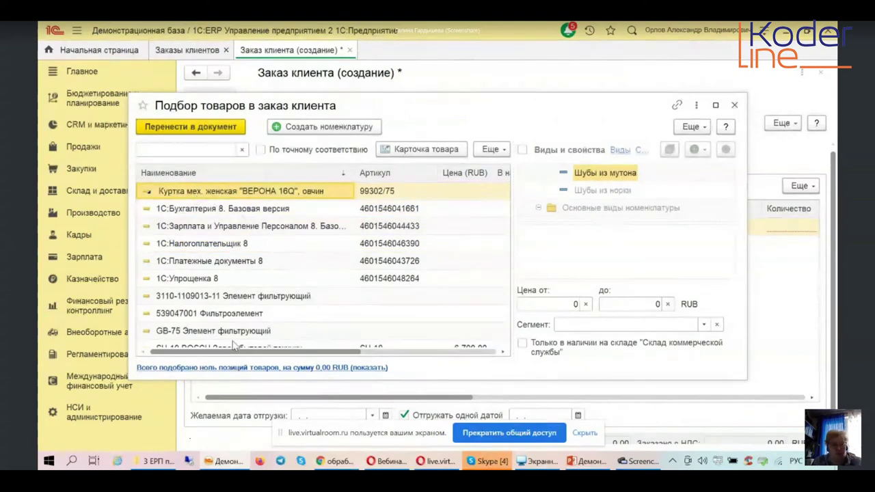
pyautogui.doubleClick(192, 194)
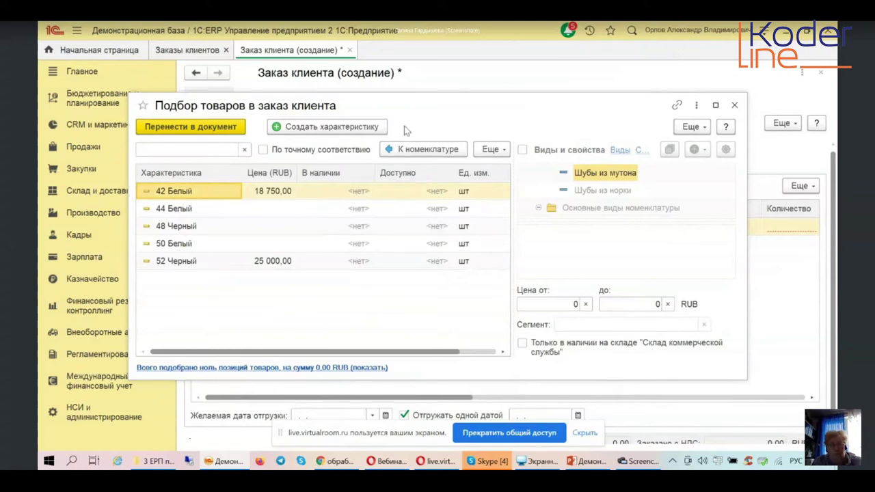
pyautogui.click(735, 106)
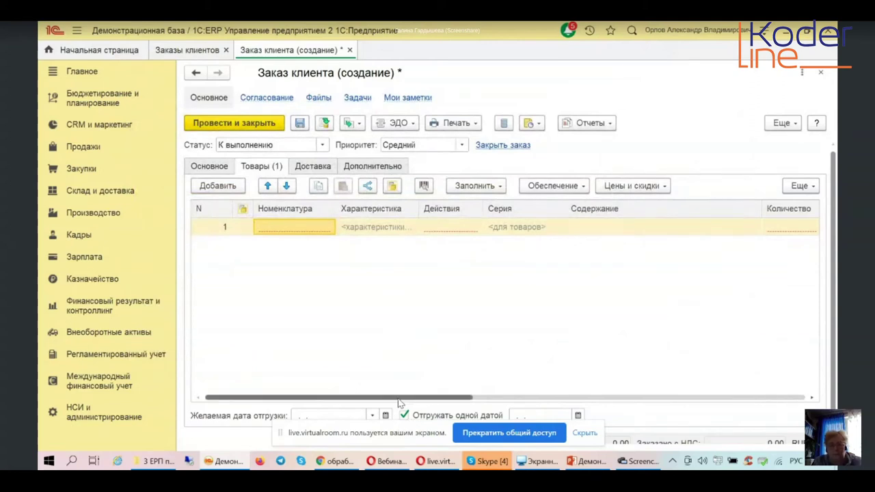
# - Examine the remaining columns of the Товары table and its Заполнить, Обеспечение and Цены и скидки commands
pyautogui.moveTo(400, 404); pyautogui.dragTo(479, 401)
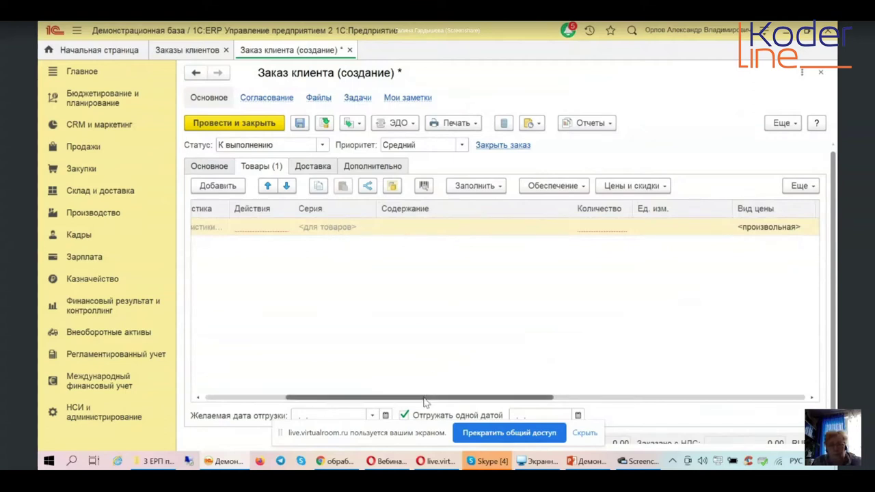
pyautogui.moveTo(424, 402); pyautogui.dragTo(580, 393)
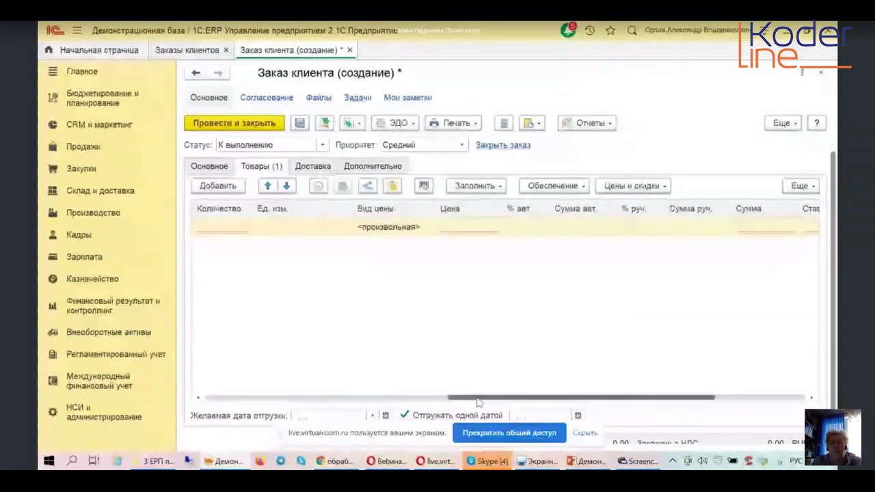
pyautogui.hscroll(3, 478, 402)
pyautogui.click(460, 188)
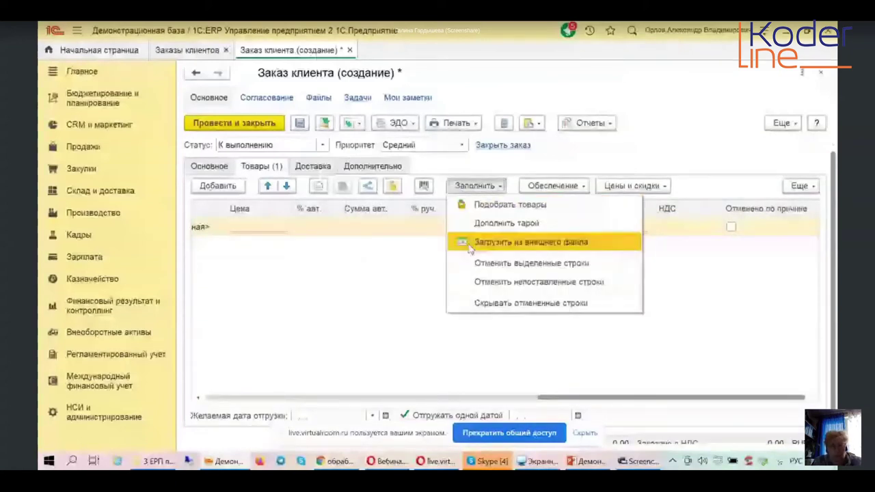
pyautogui.click(568, 186)
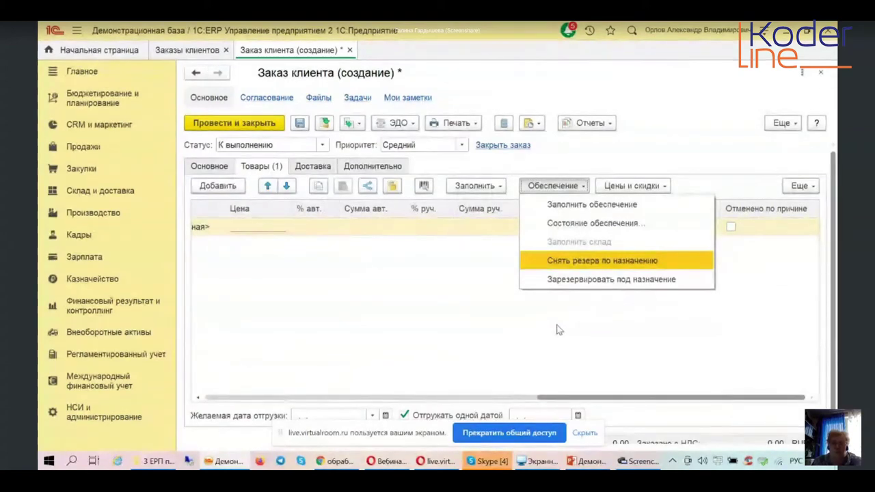
pyautogui.click(628, 190)
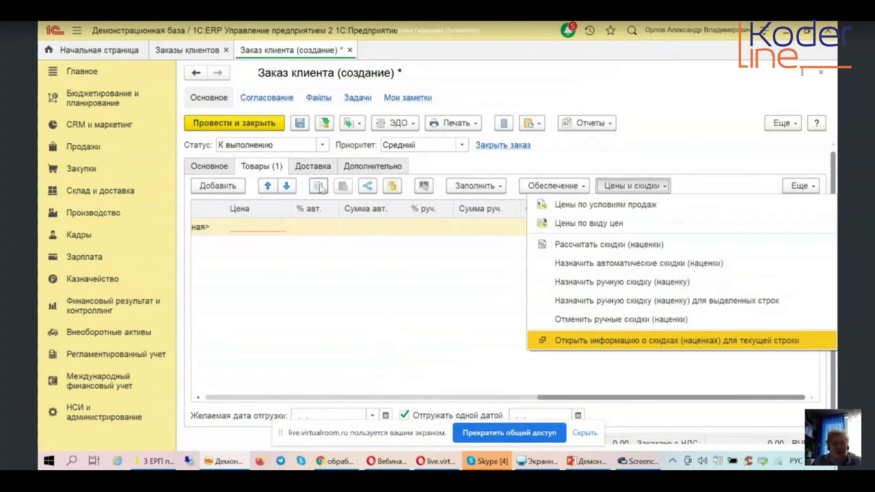
pyautogui.click(342, 283)
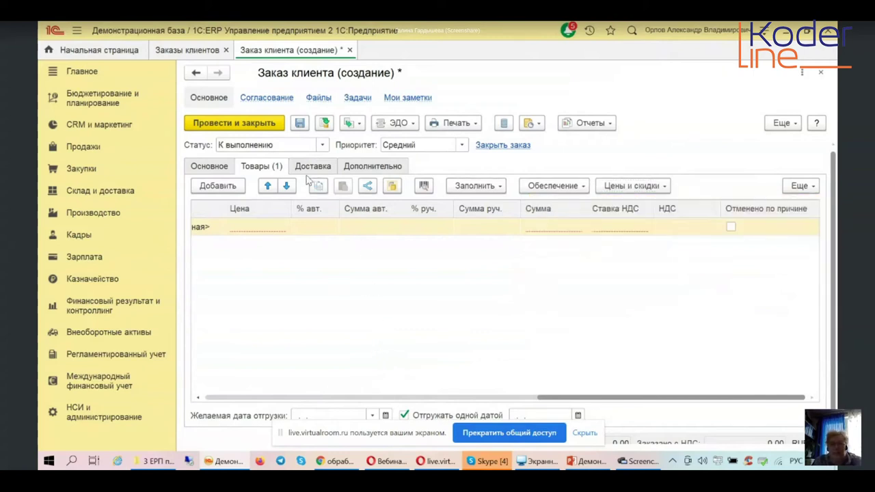
# - View the order's Способ доставки and delivery address, rechecking the Основное and Товары details
pyautogui.click(313, 168)
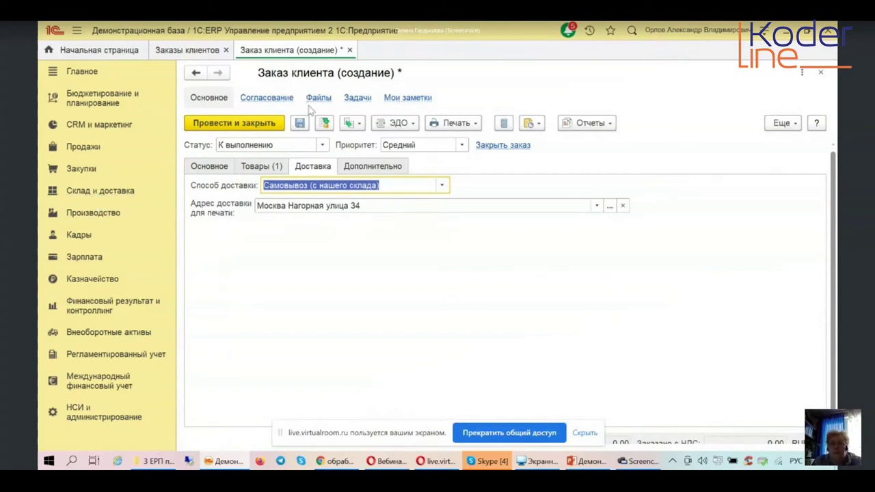
pyautogui.click(212, 169)
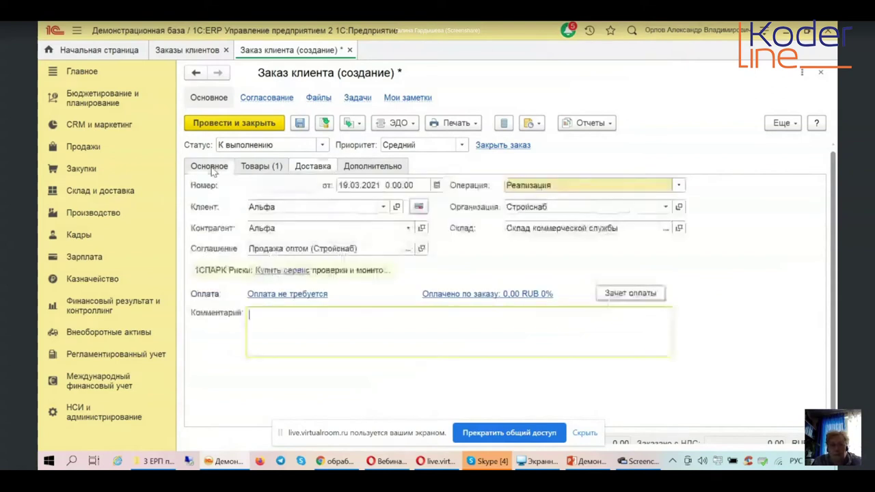
pyautogui.click(260, 167)
pyautogui.click(311, 168)
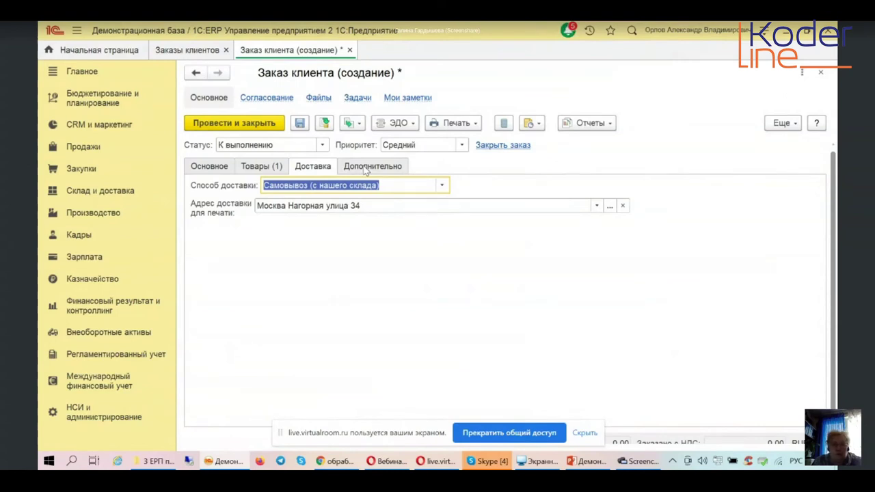
# - Set the order's Группа фин. учета расчетов to Бартер товаров, услуг и прочих активов within Расчеты с дебиторами и кредиторами
pyautogui.click(365, 168)
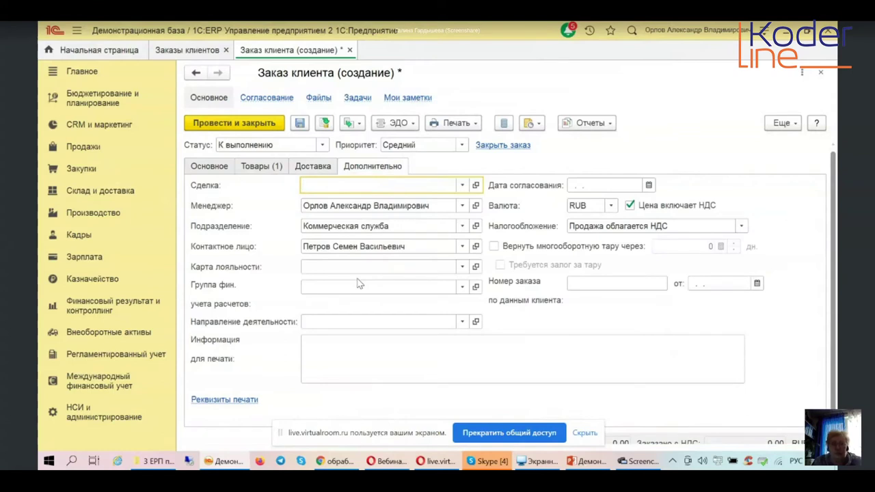
pyautogui.click(305, 289)
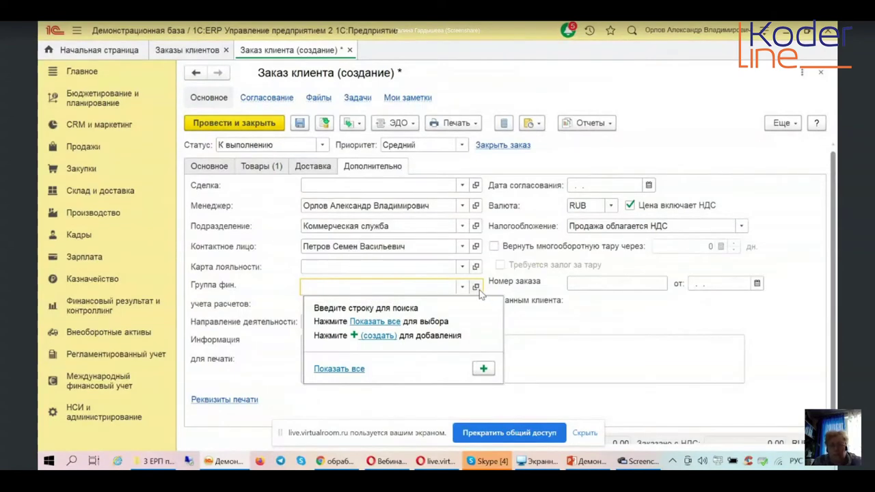
pyautogui.click(375, 322)
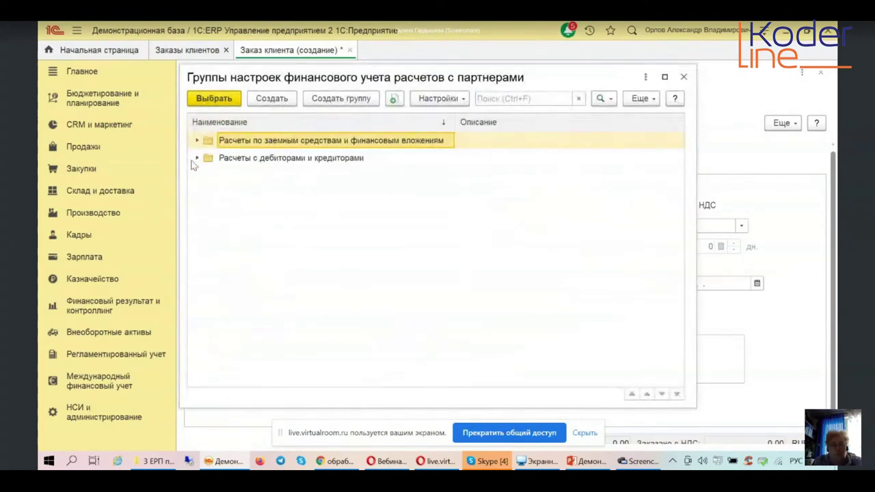
pyautogui.doubleClick(223, 159)
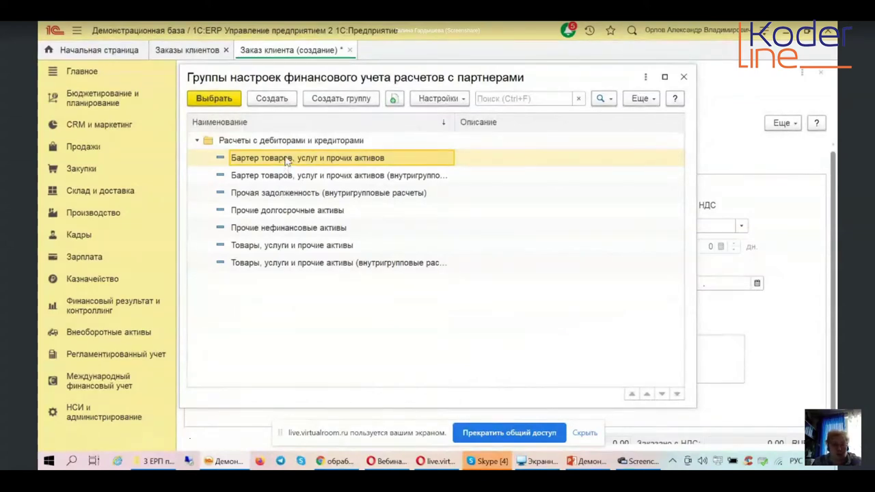
pyautogui.doubleClick(288, 160)
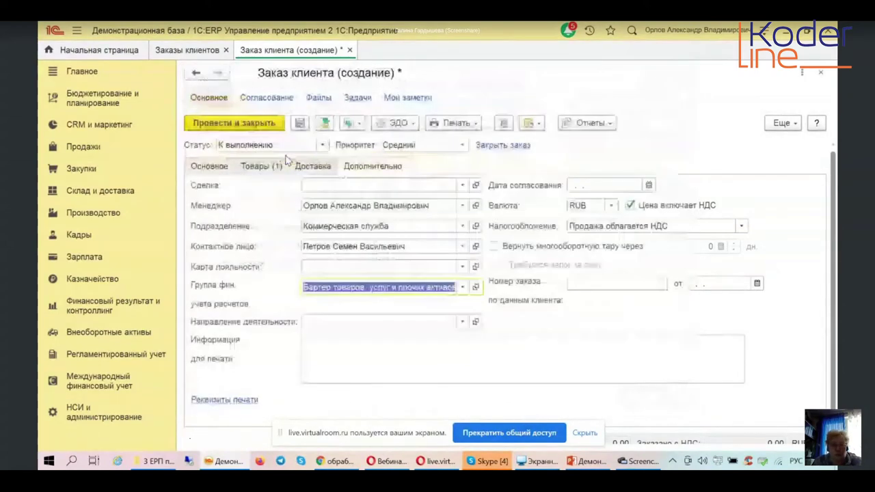
# - View the selected financial accounting group's card, including its Долг and Тара account fields, and close it without changes
pyautogui.click(476, 288)
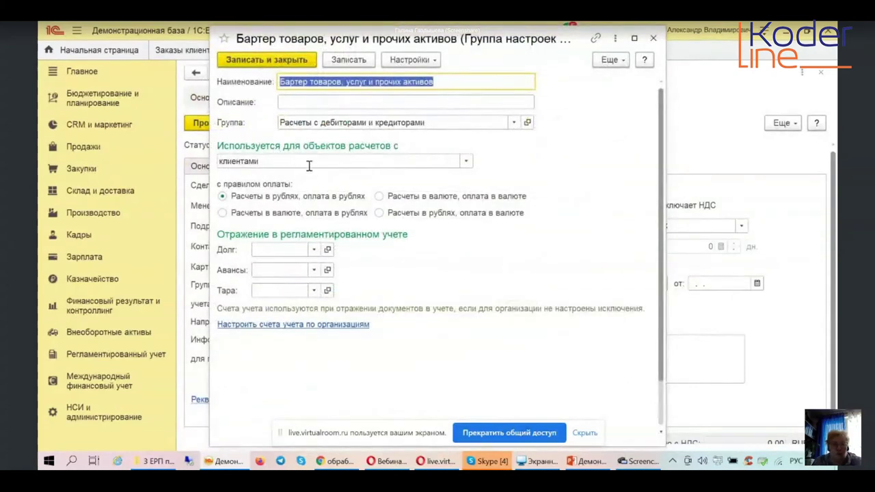
pyautogui.click(265, 249)
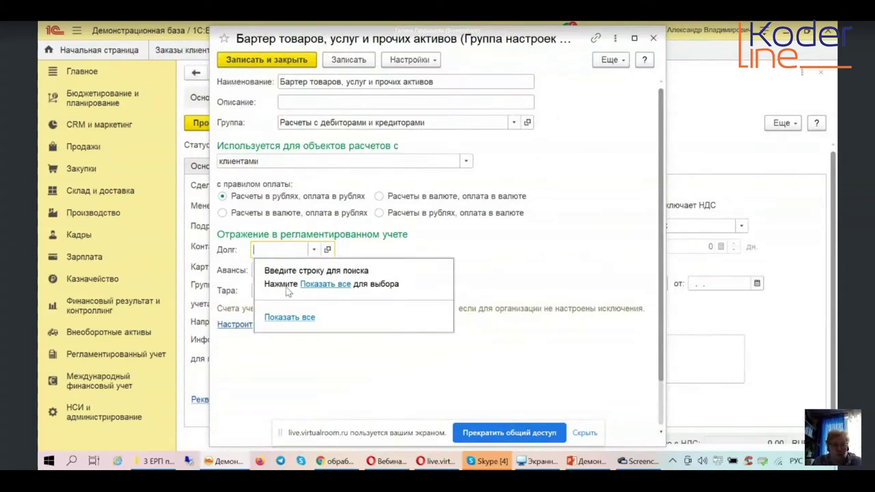
pyautogui.click(229, 292)
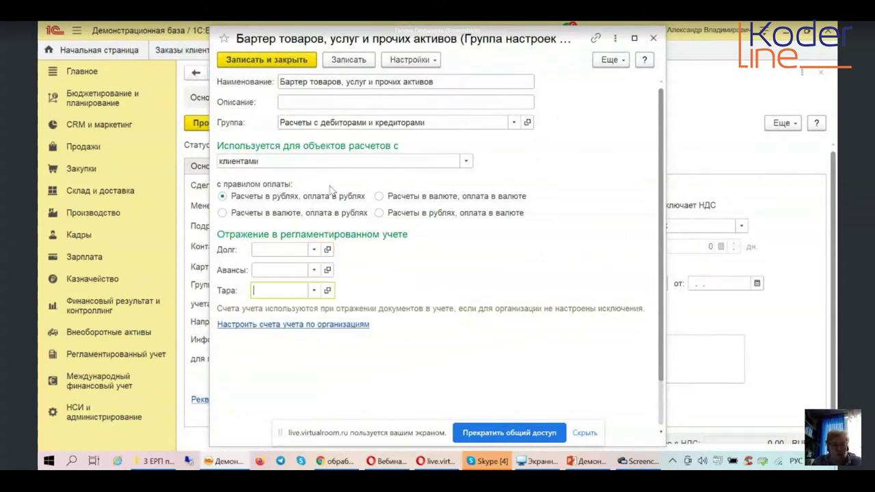
pyautogui.click(651, 39)
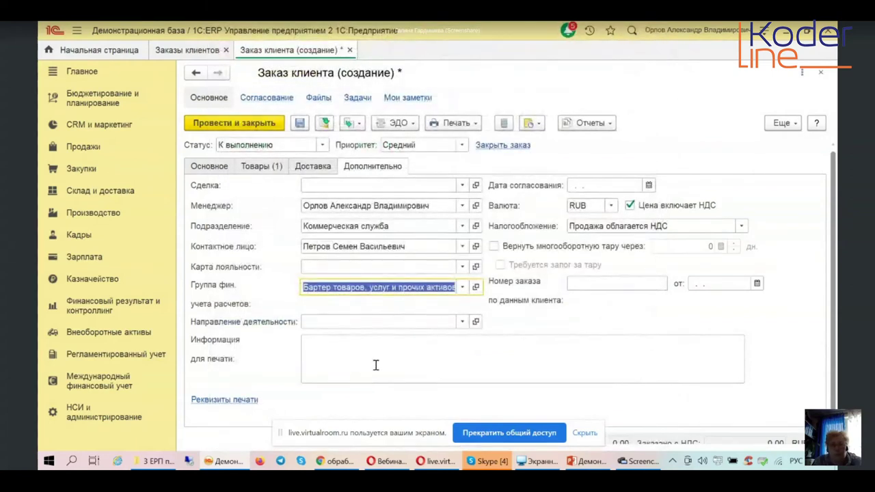
# - View the Направления деятельности options, expanding Торговая деятельность, without choosing one, and view the order's Реквизиты печати
pyautogui.click(462, 322)
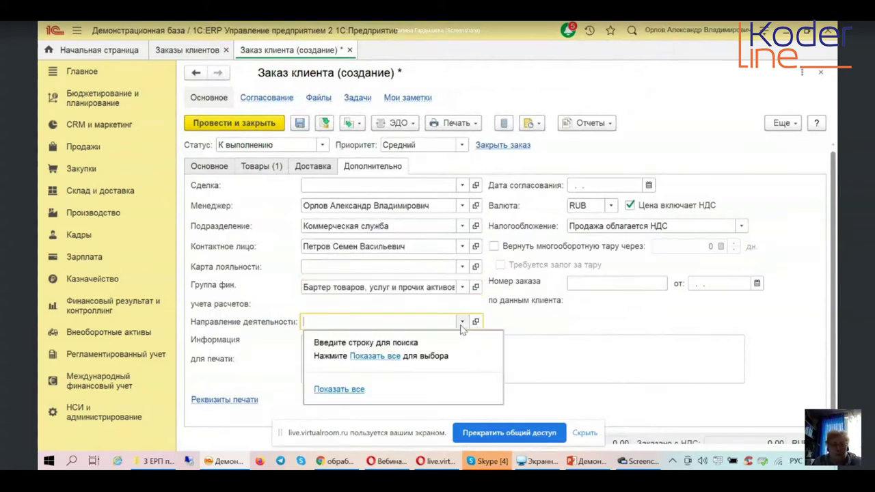
pyautogui.click(375, 357)
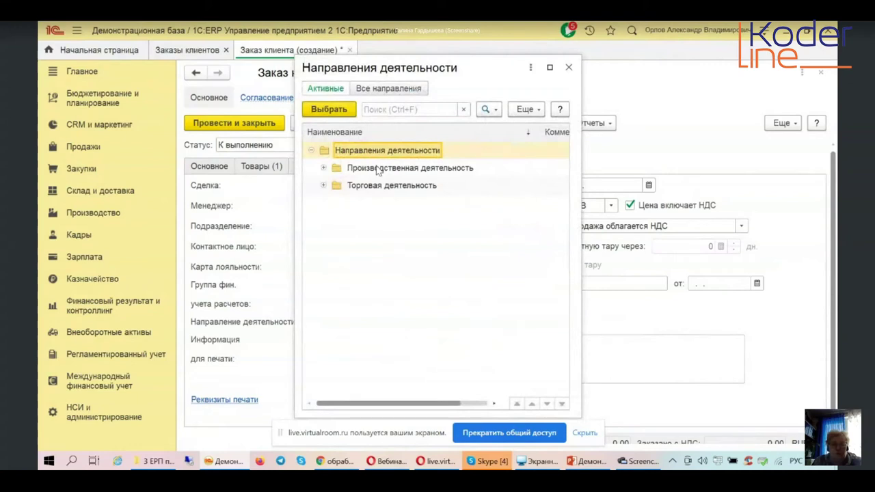
pyautogui.click(324, 186)
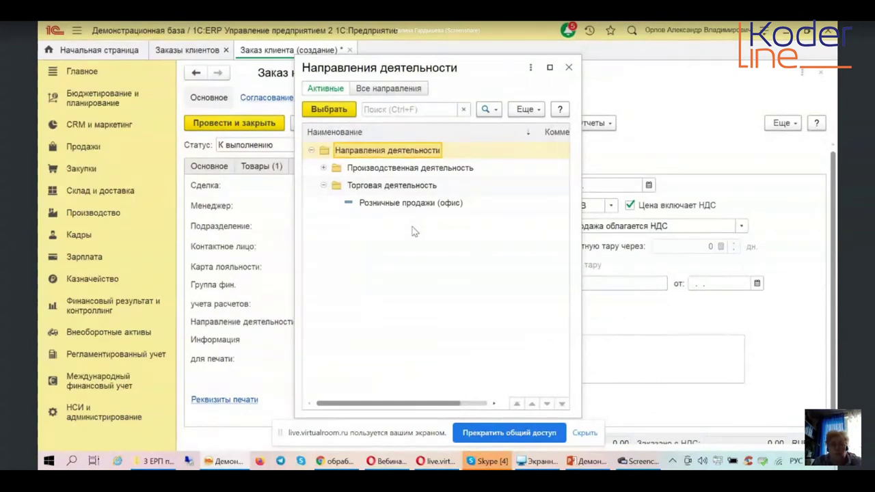
pyautogui.click(568, 67)
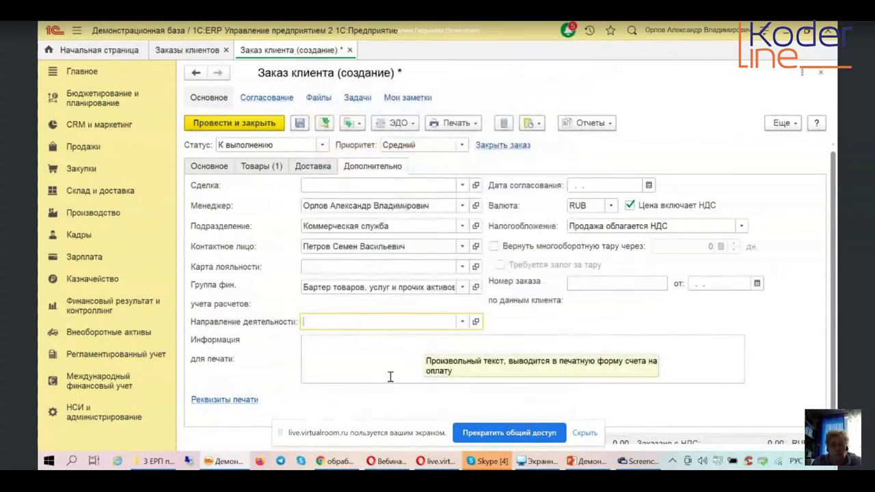
pyautogui.click(224, 400)
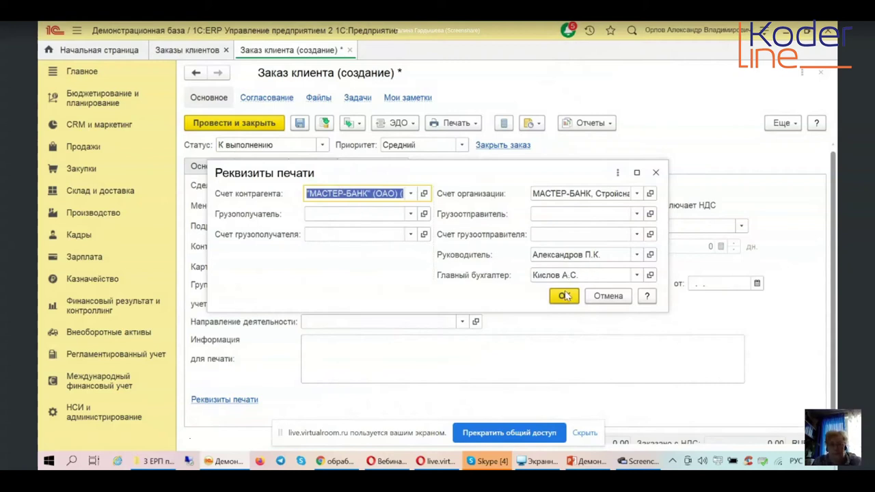
pyautogui.click(656, 174)
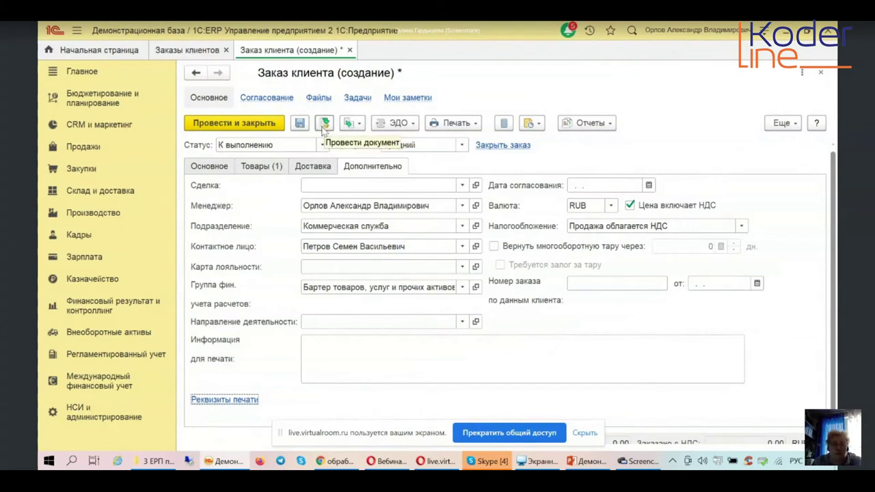
# - View the document types that can be created on the basis of the customer order, without creating any
pyautogui.click(351, 124)
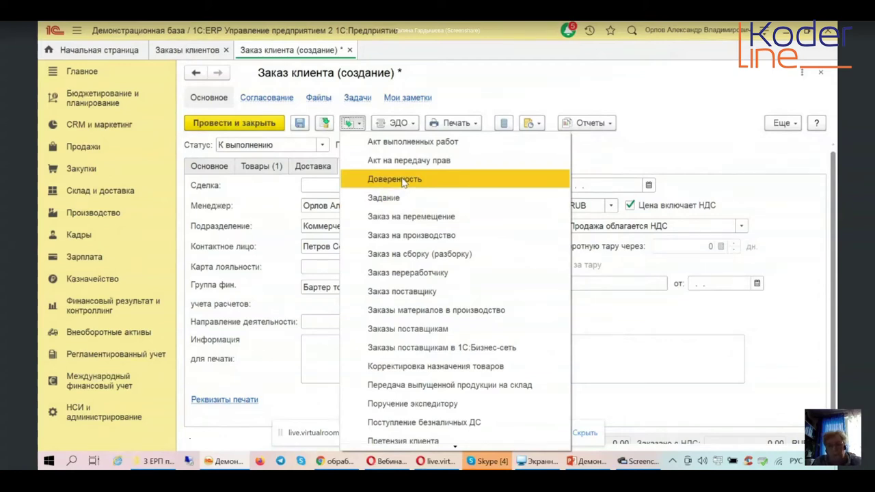
pyautogui.scroll(-1, 403, 181)
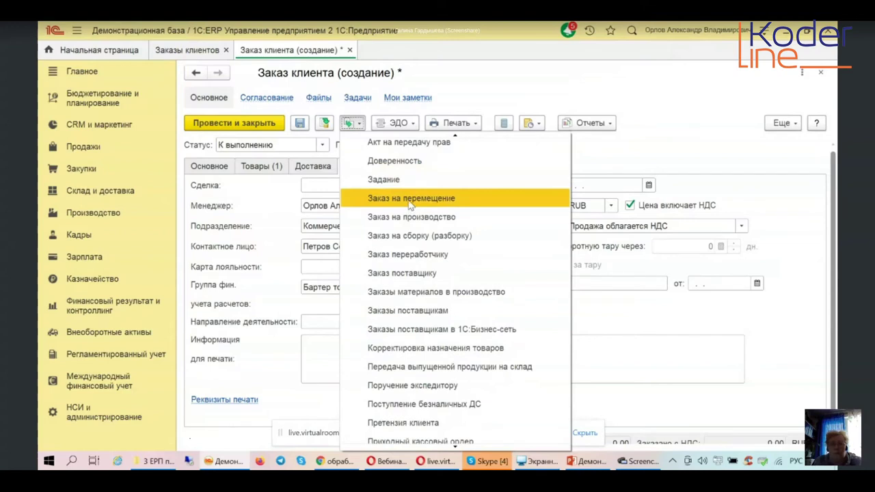
pyautogui.click(414, 255)
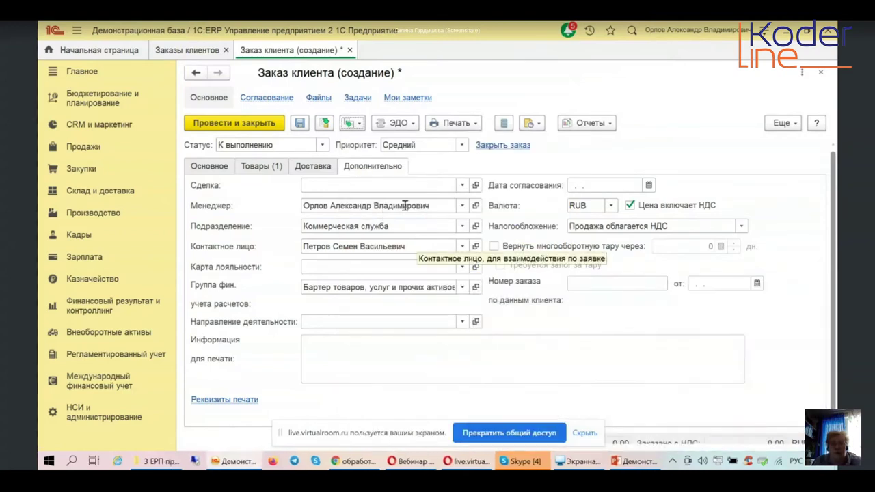
pyautogui.moveTo(558, 454)
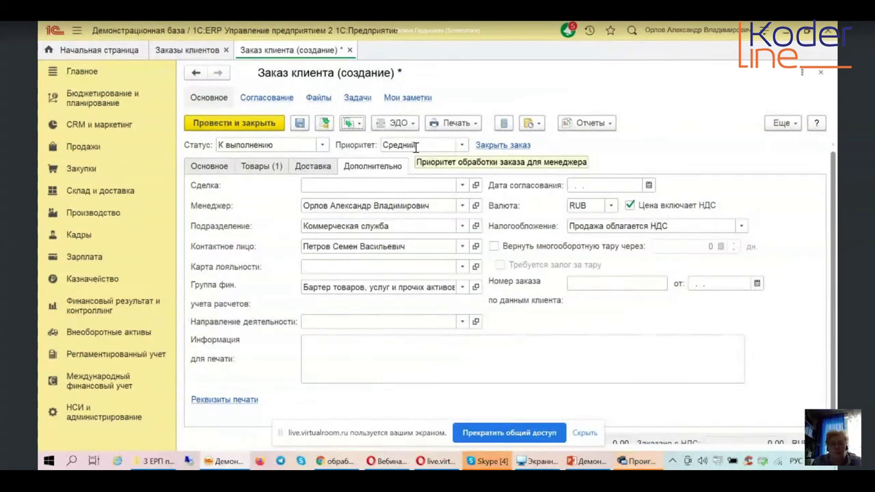
# - View the order's print forms, reminder and messaging options, and available reports, without choosing any
pyautogui.click(465, 129)
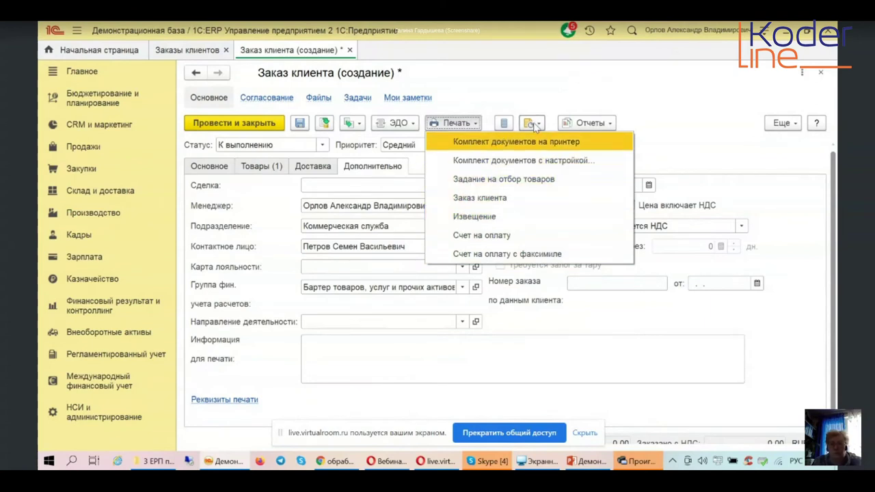
pyautogui.click(558, 82)
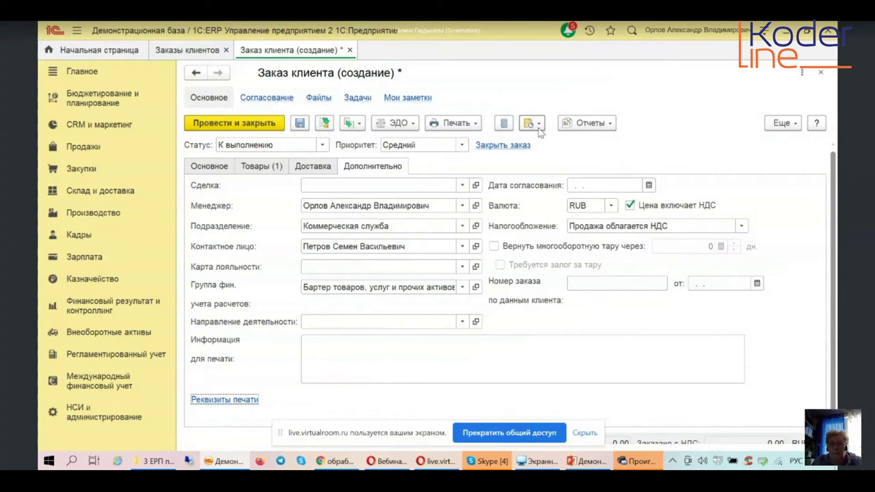
pyautogui.click(539, 127)
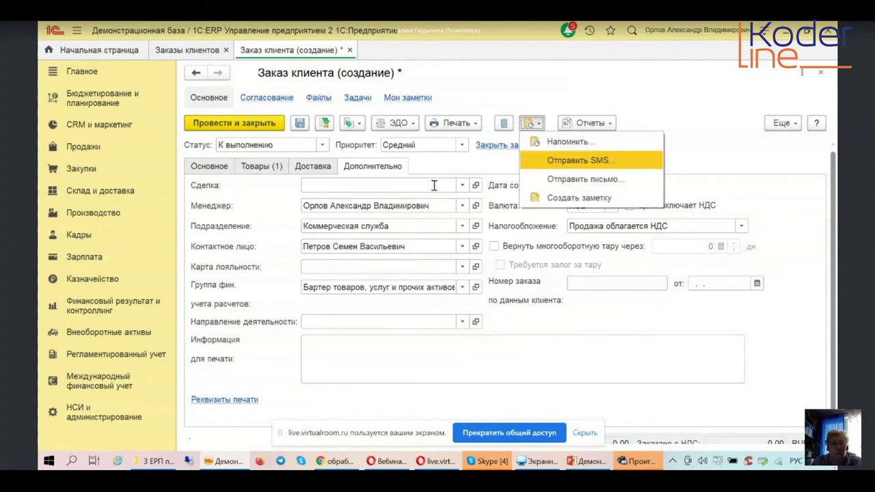
pyautogui.click(569, 179)
pyautogui.click(609, 124)
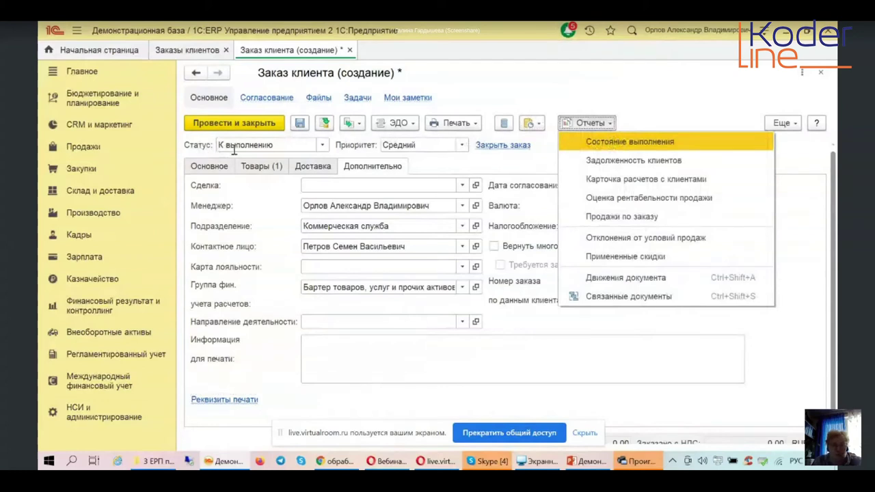
# - View the available Статус choices for the order without changing the status
pyautogui.click(322, 145)
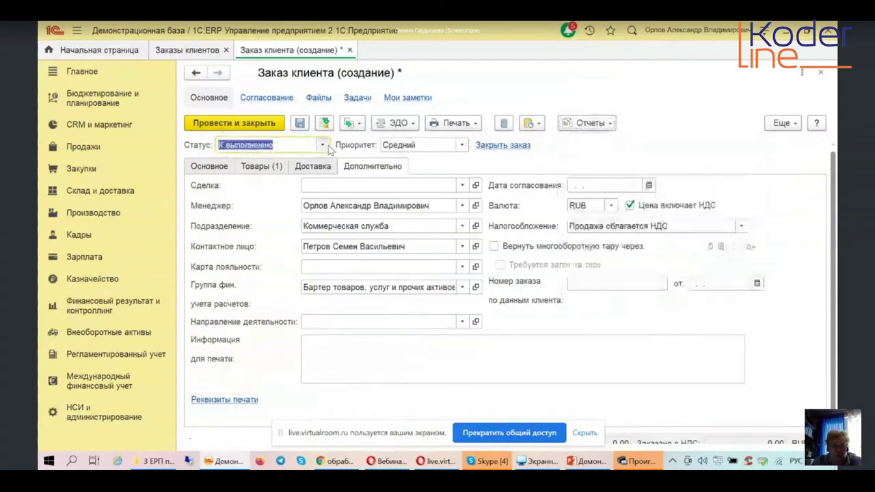
pyautogui.click(322, 145)
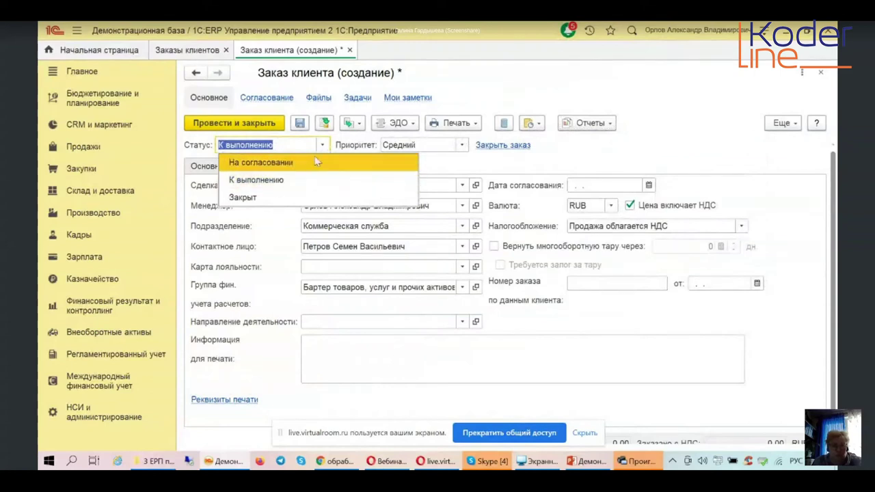
pyautogui.click(595, 156)
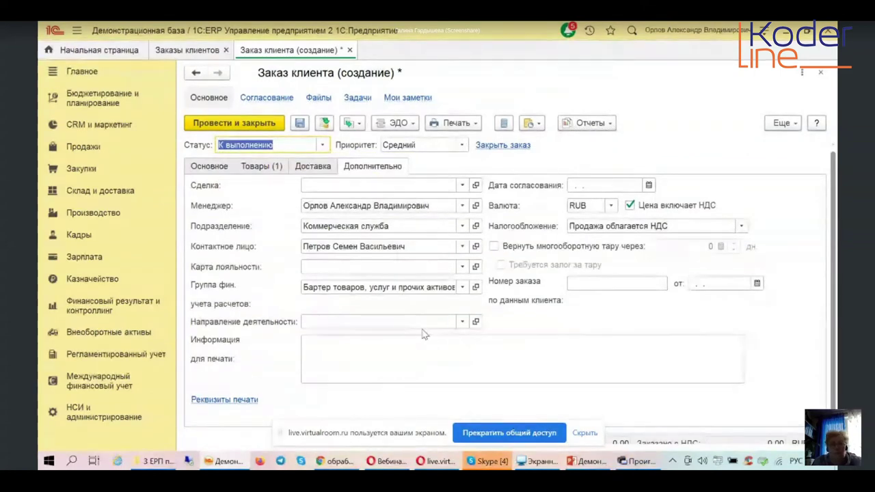
# - Save the order and generate its Движения документа report, look through the report and close it
pyautogui.click(581, 125)
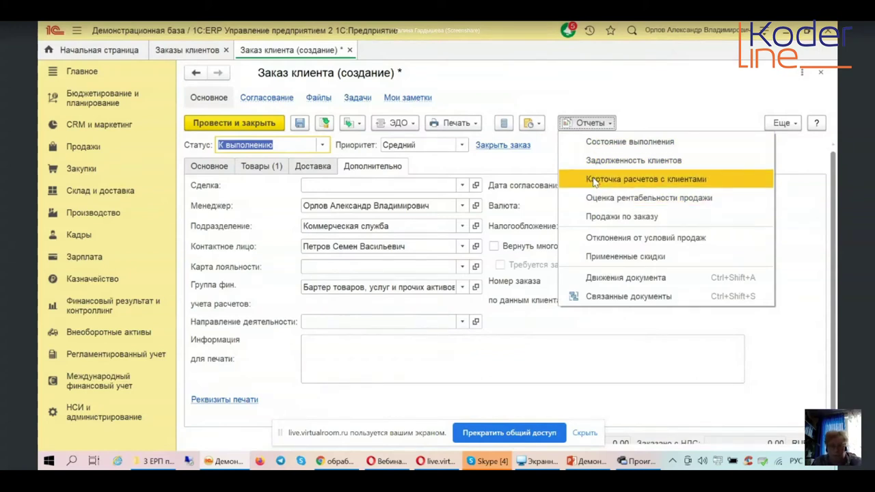
pyautogui.click(613, 279)
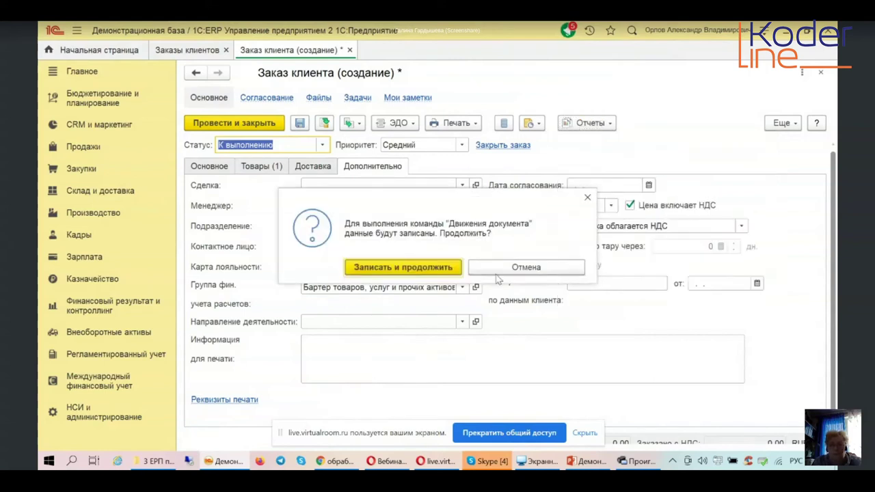
pyautogui.click(441, 269)
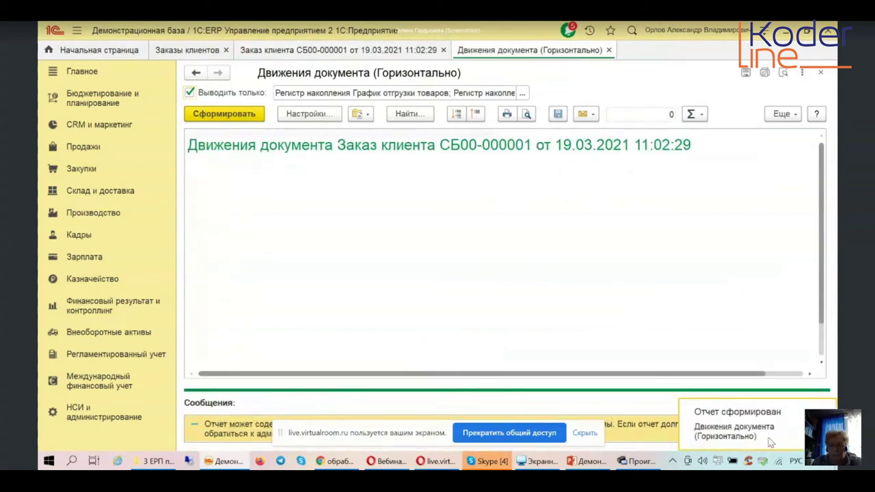
pyautogui.click(574, 282)
pyautogui.scroll(-10, 574, 283)
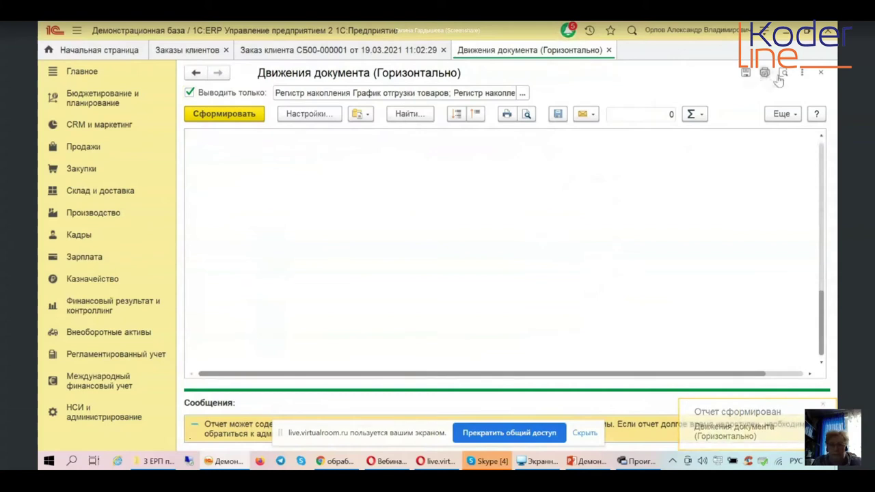
pyautogui.click(820, 75)
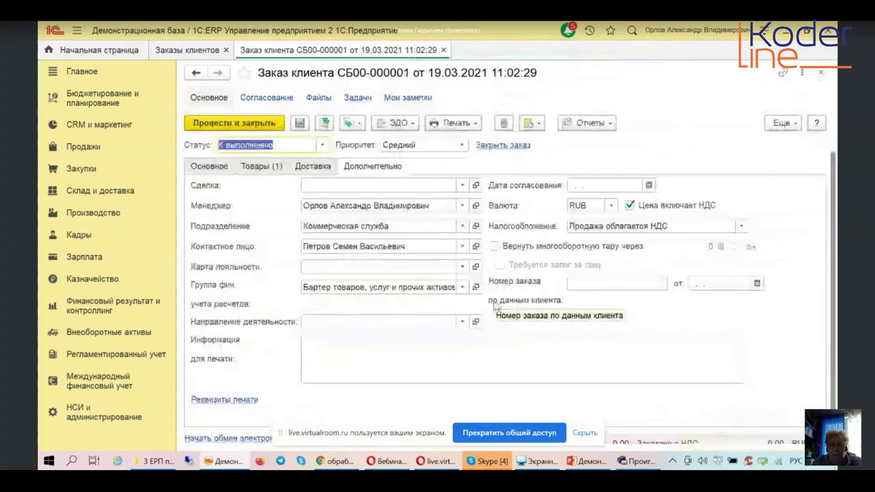
# - View the order's Дата согласования, Статус options and client order number field without changes, and close the order
pyautogui.click(602, 185)
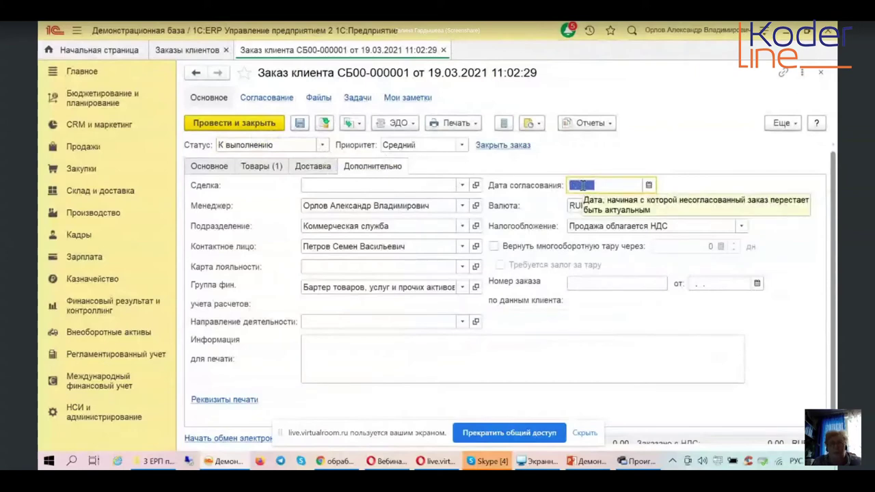
pyautogui.click(323, 145)
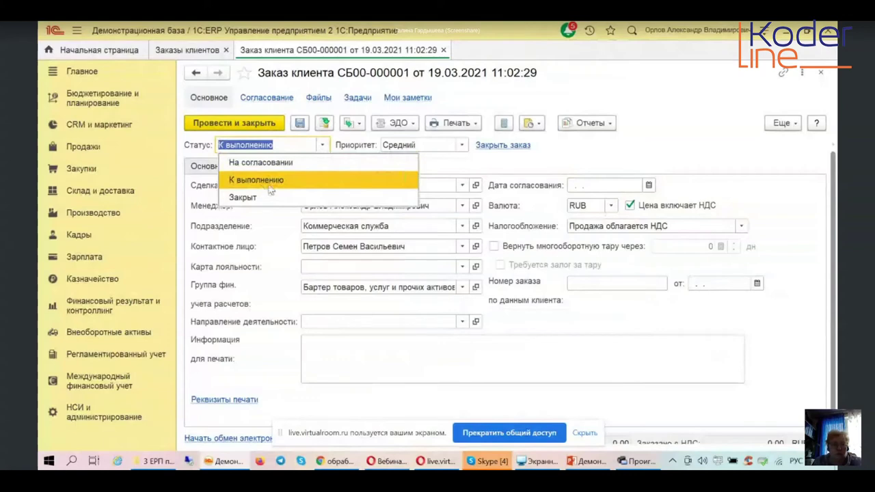
pyautogui.click(572, 323)
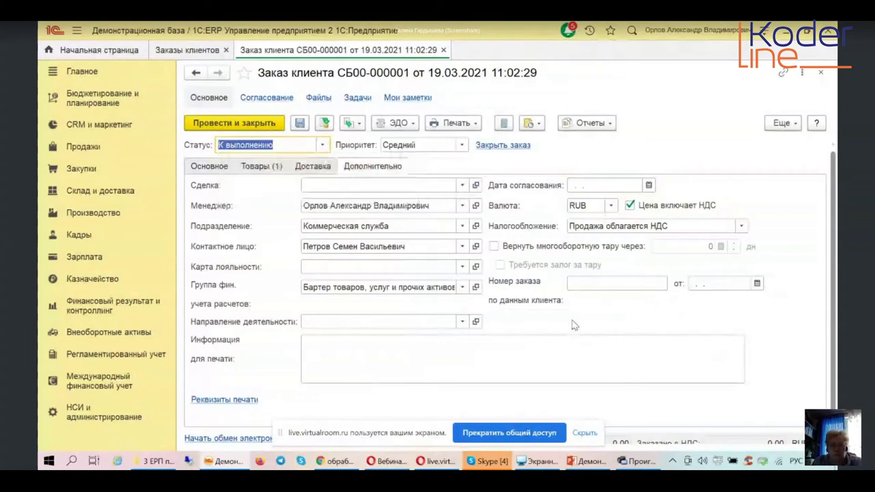
pyautogui.click(578, 286)
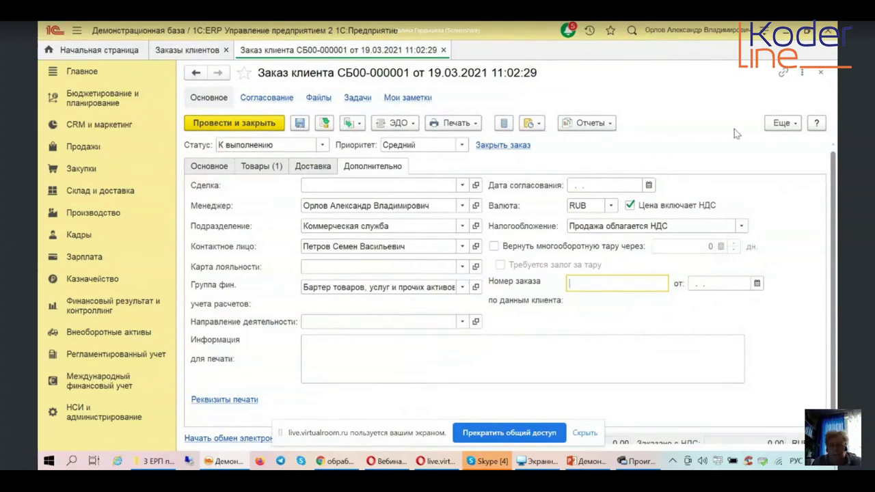
pyautogui.click(820, 73)
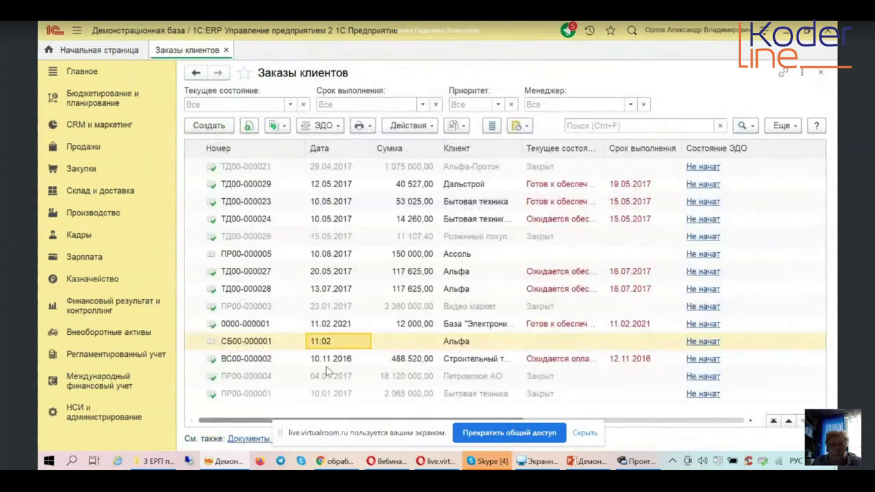
# - View the Связанные документы structure of the 10.11.2016 customer order for 488 520,00 and close it
pyautogui.click(414, 359)
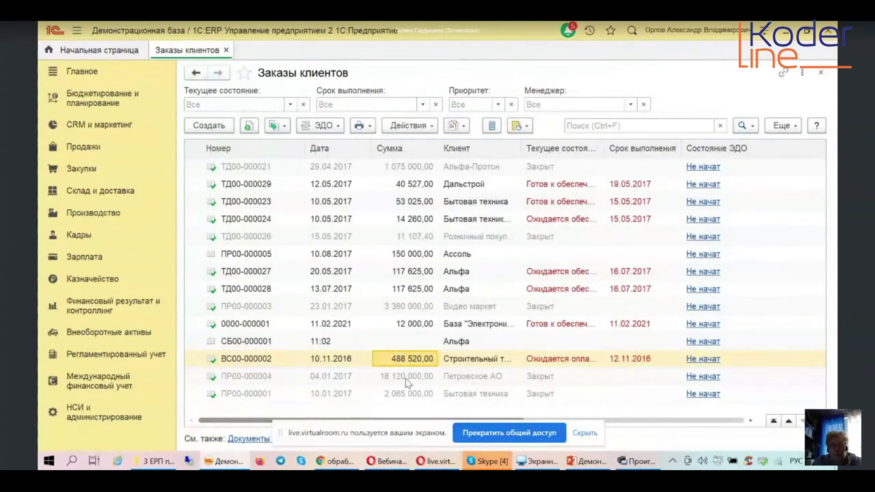
pyautogui.click(463, 128)
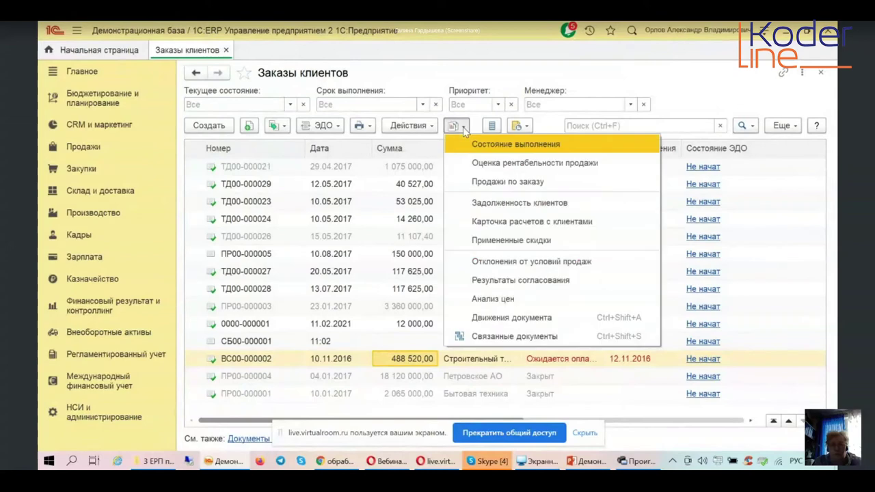
pyautogui.click(490, 338)
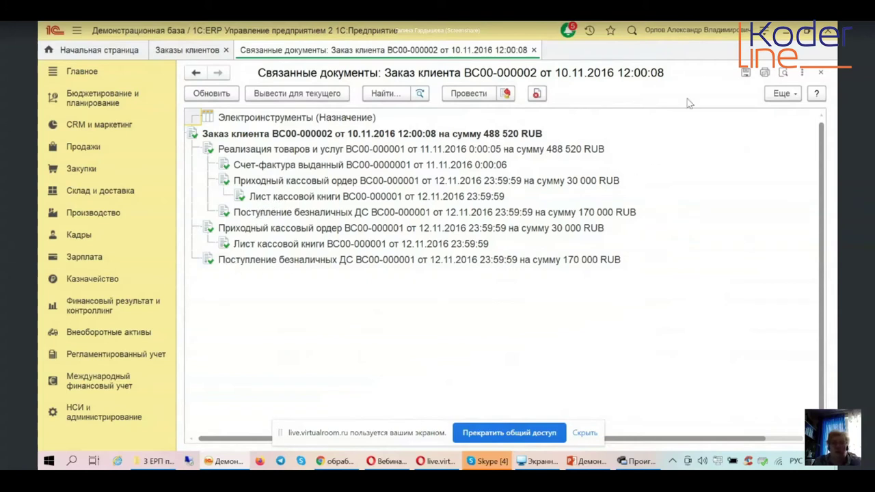
pyautogui.click(820, 72)
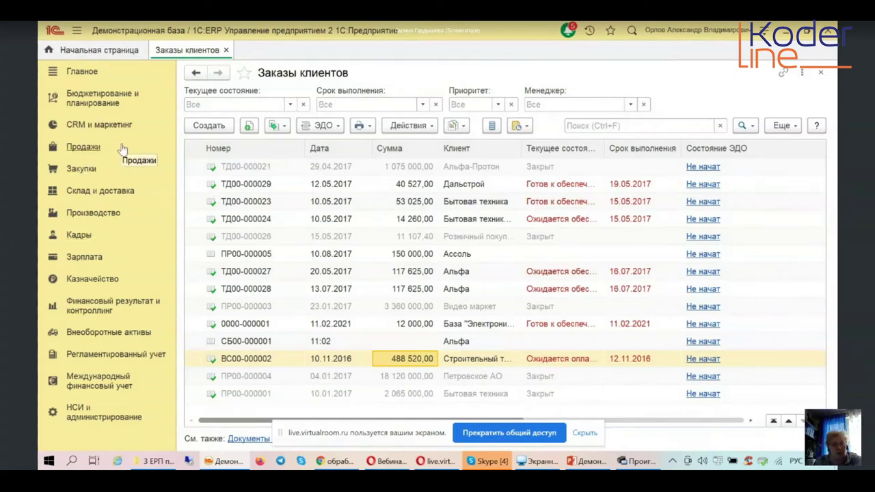
# - Open the Реализация товаров и услуг dated 08.04.2017 from the Документы продажи (все) journal in Продажи
pyautogui.click(82, 148)
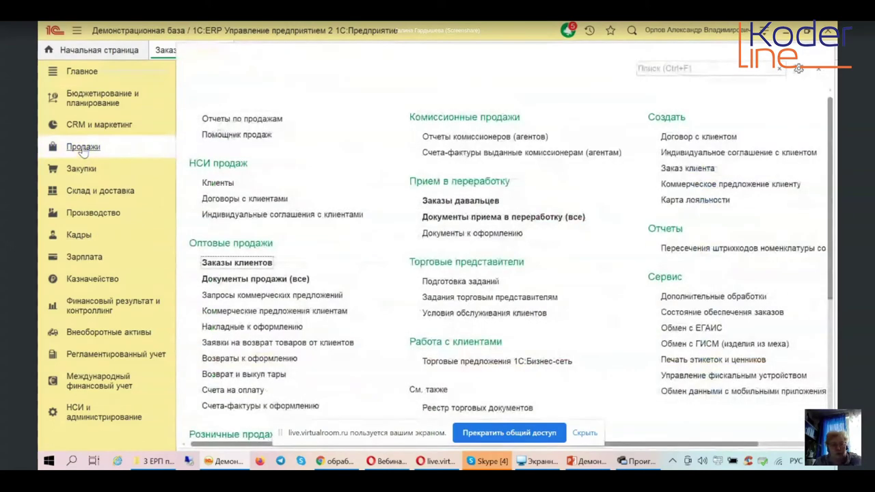
pyautogui.click(222, 285)
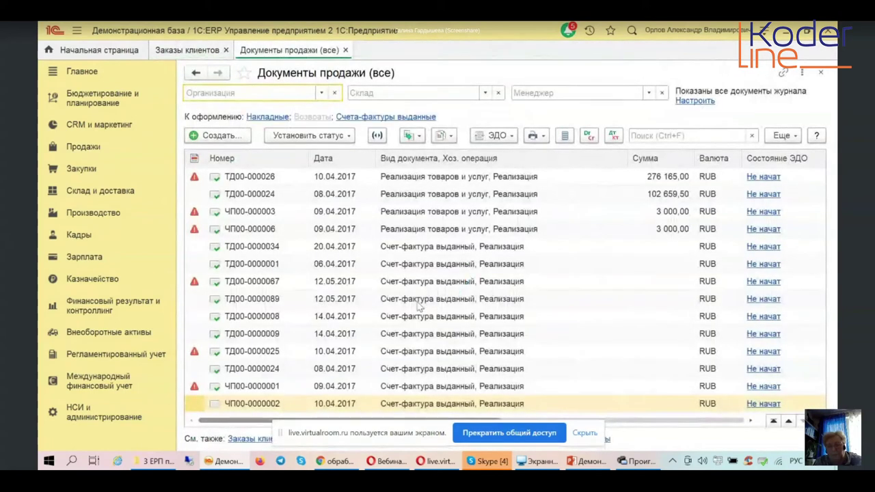
pyautogui.click(407, 196)
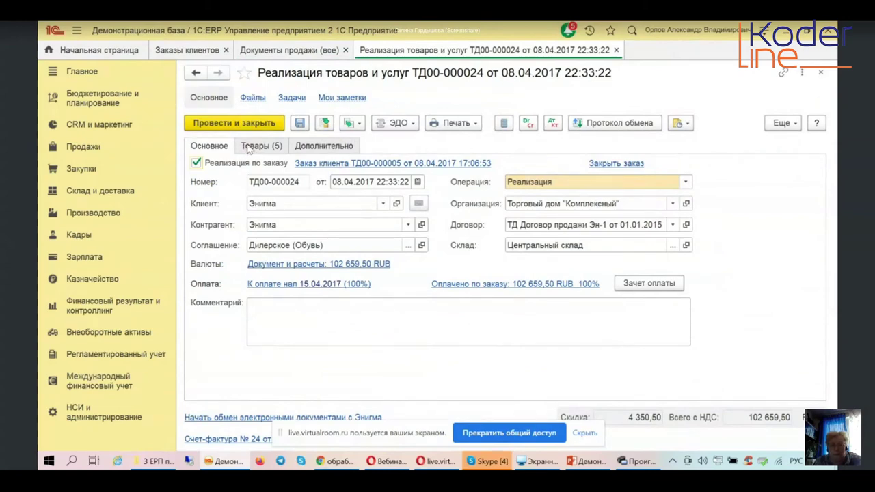
# - View the sales document's goods lines and the Заполнить options, without filling anything
pyautogui.click(251, 150)
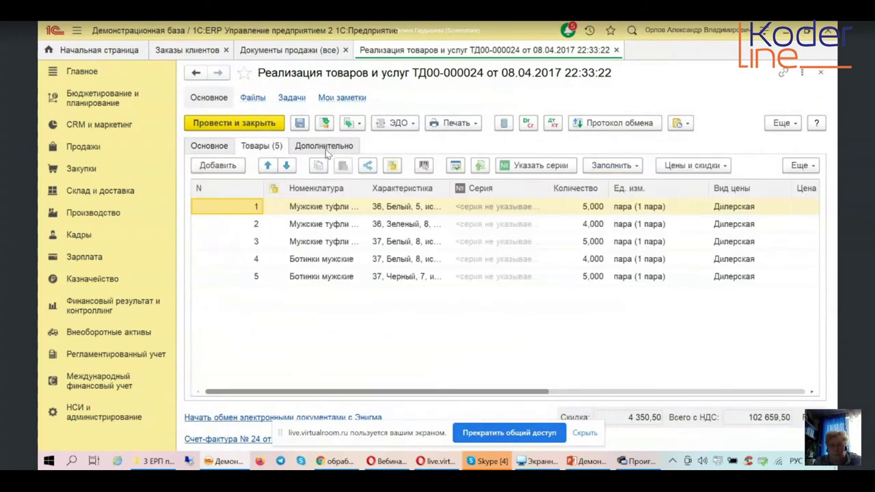
pyautogui.click(609, 169)
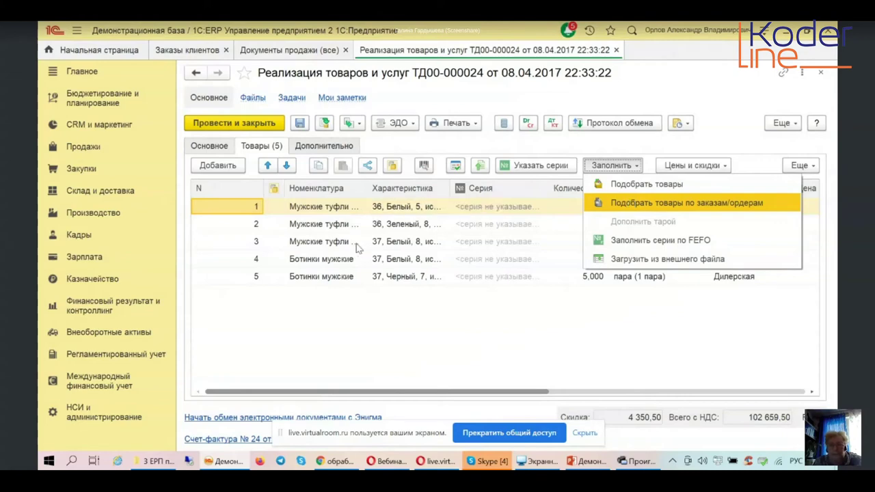
pyautogui.click(727, 144)
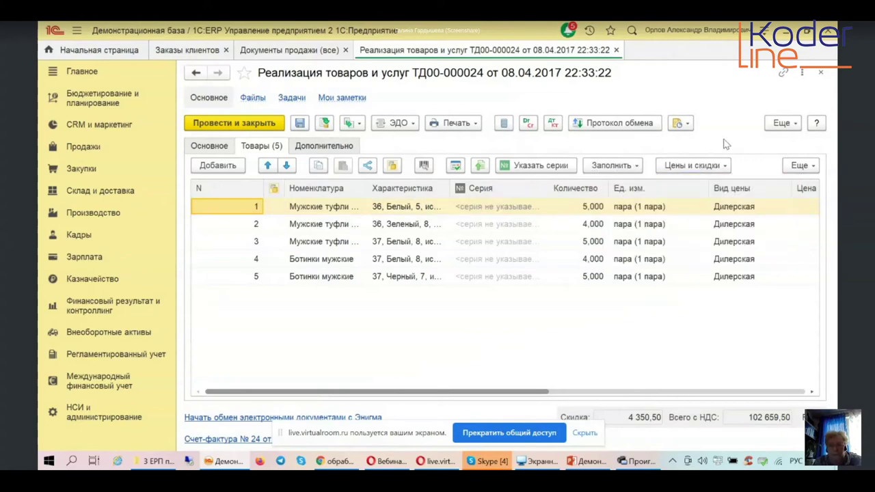
# - View the sales document's Протокол обмена с ГИСМ, close it, and examine the document's available print forms
pyautogui.click(656, 127)
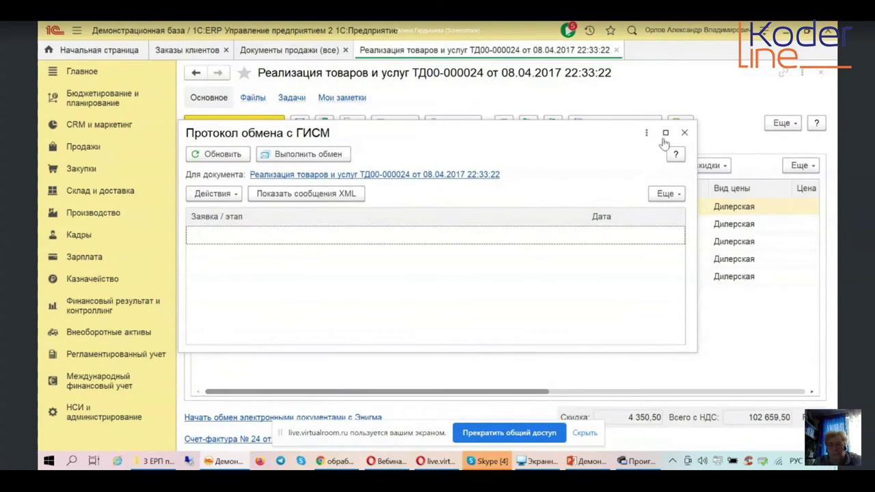
pyautogui.click(685, 132)
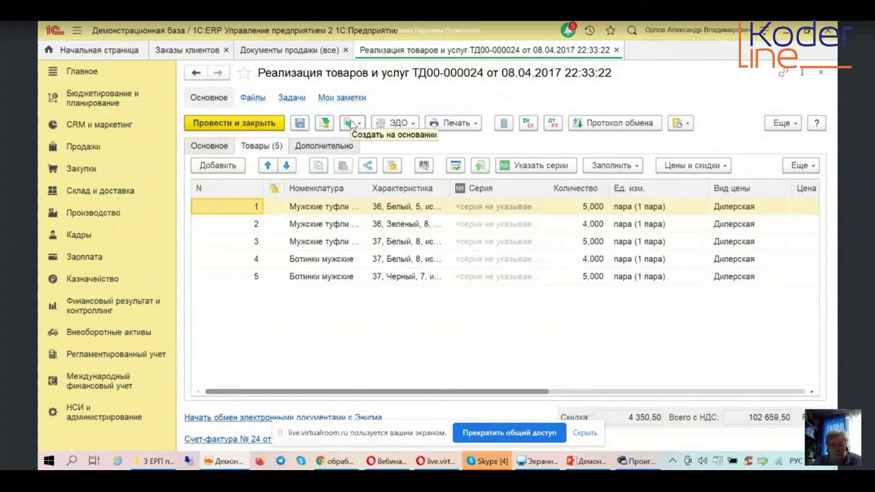
pyautogui.click(474, 127)
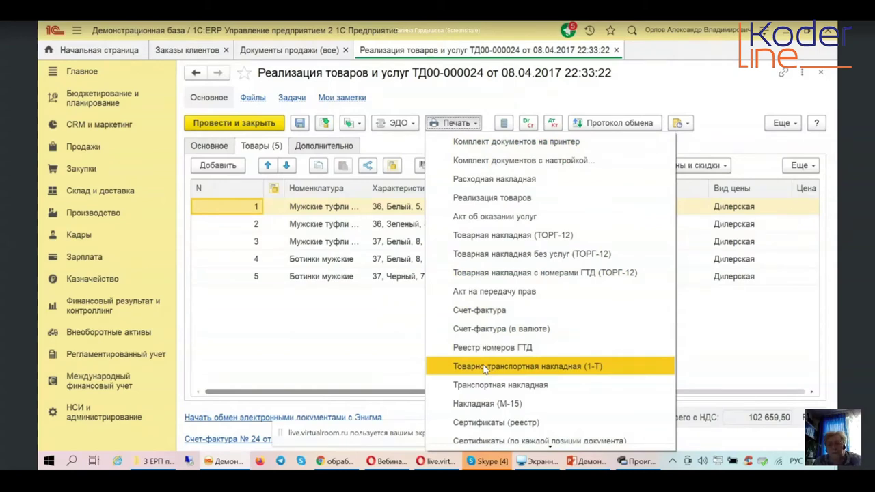
pyautogui.scroll(-1, 479, 368)
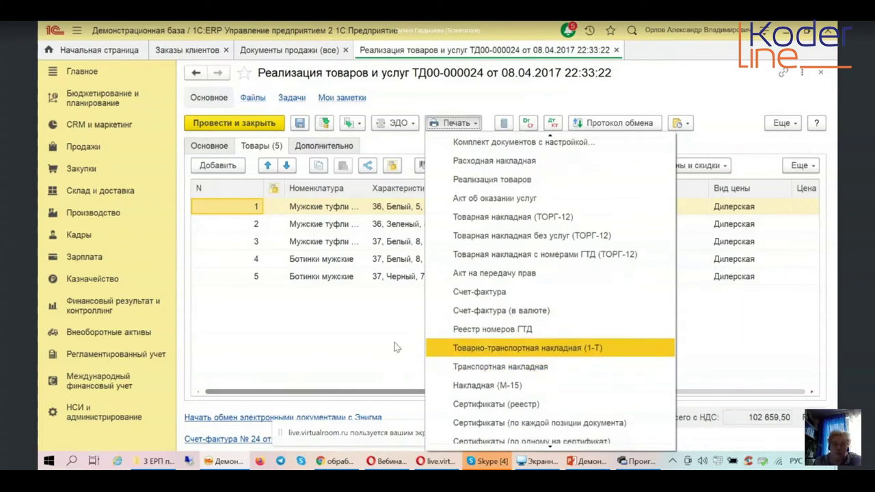
# - Select the existing forwarder in the sales document's additional Экспедитор field, and close the document without saving the change
pyautogui.click(249, 293)
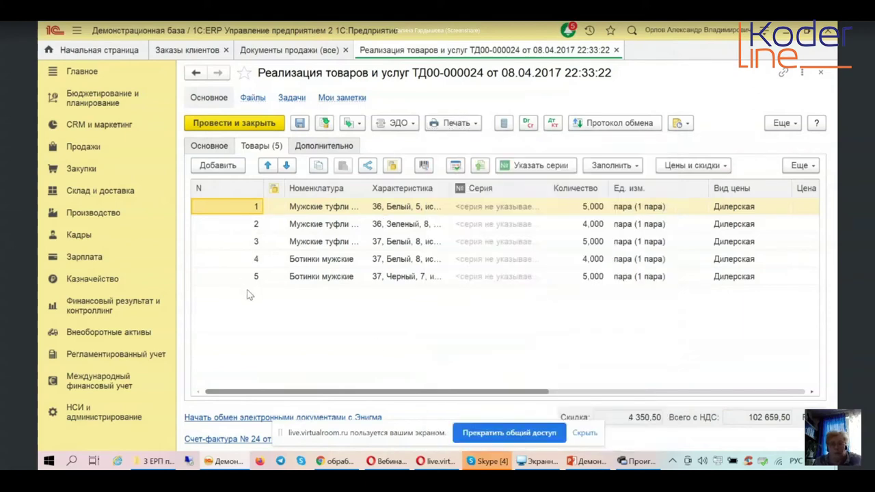
pyautogui.click(335, 147)
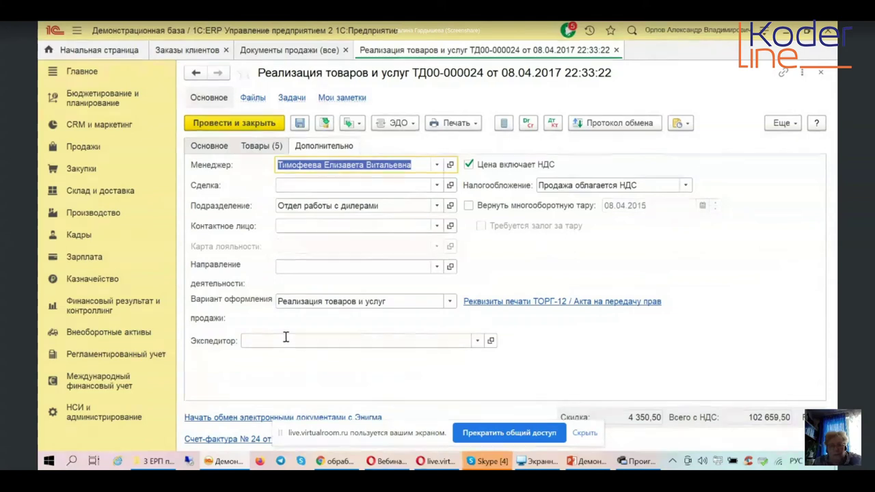
pyautogui.click(478, 341)
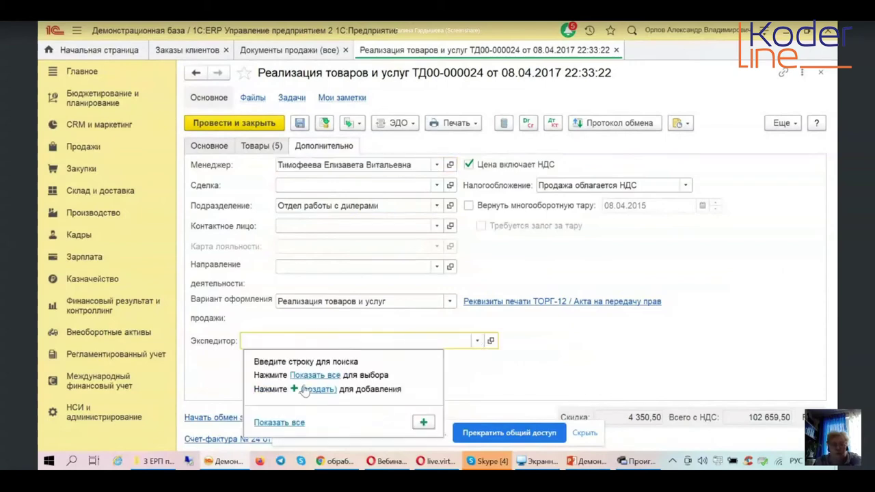
pyautogui.click(306, 381)
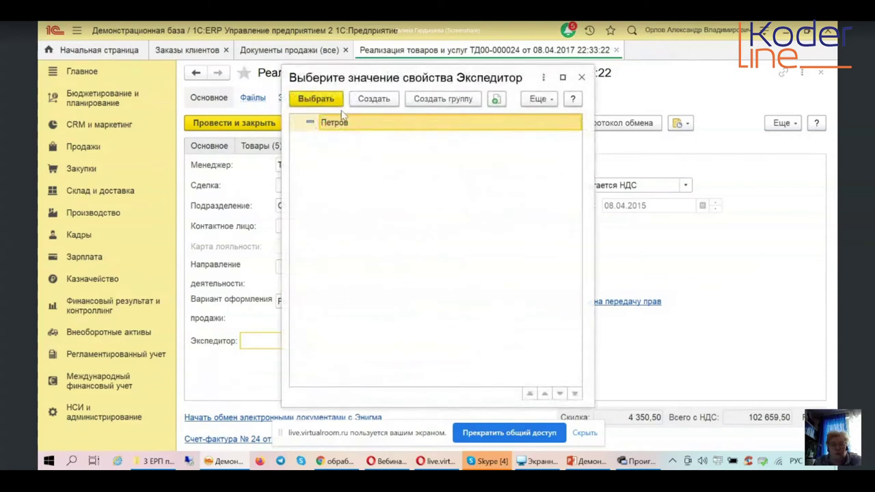
pyautogui.click(316, 98)
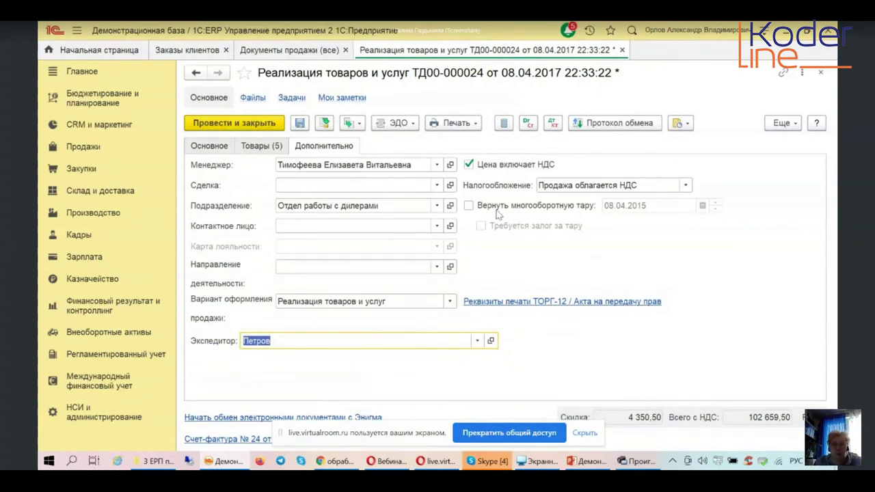
pyautogui.moveTo(469, 208)
pyautogui.click(824, 76)
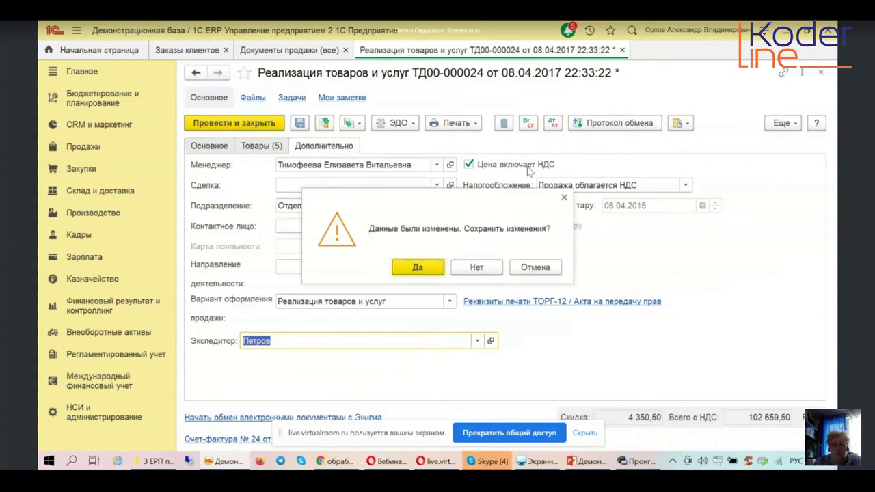
pyautogui.click(471, 267)
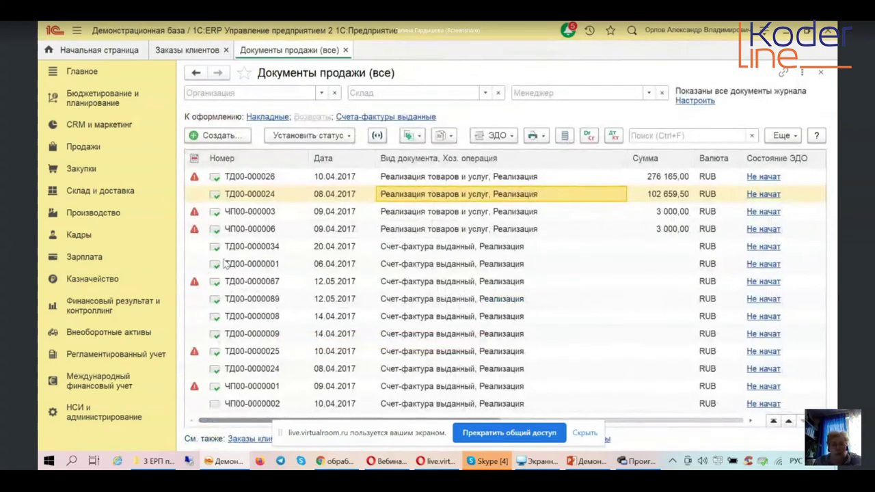
# - Open the Заказы поставщикам list from the Закупки section
pyautogui.click(81, 168)
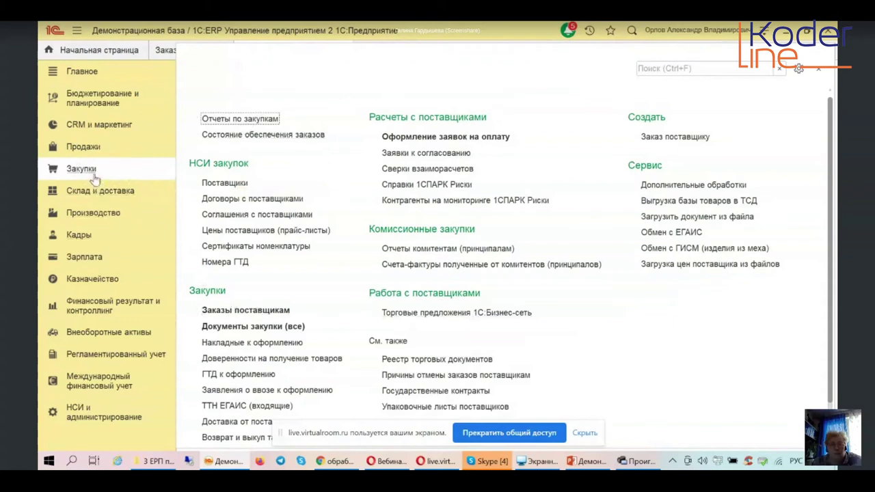
pyautogui.scroll(-1, 277, 301)
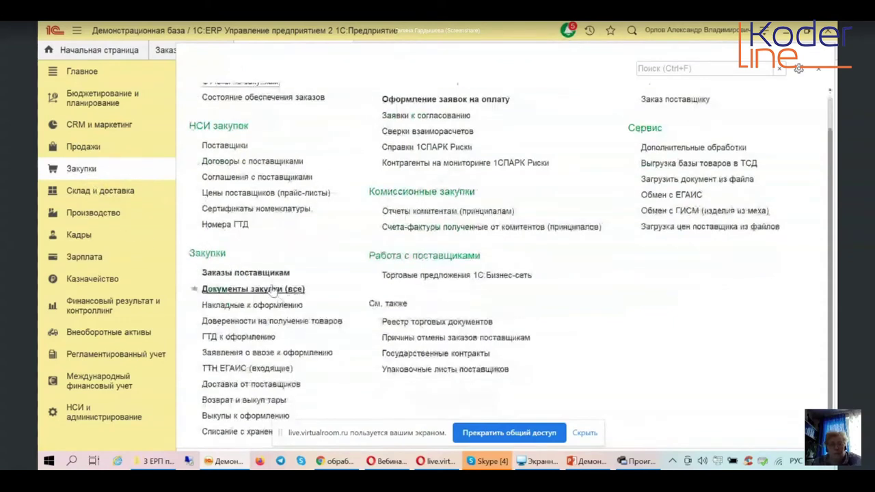
pyautogui.click(267, 275)
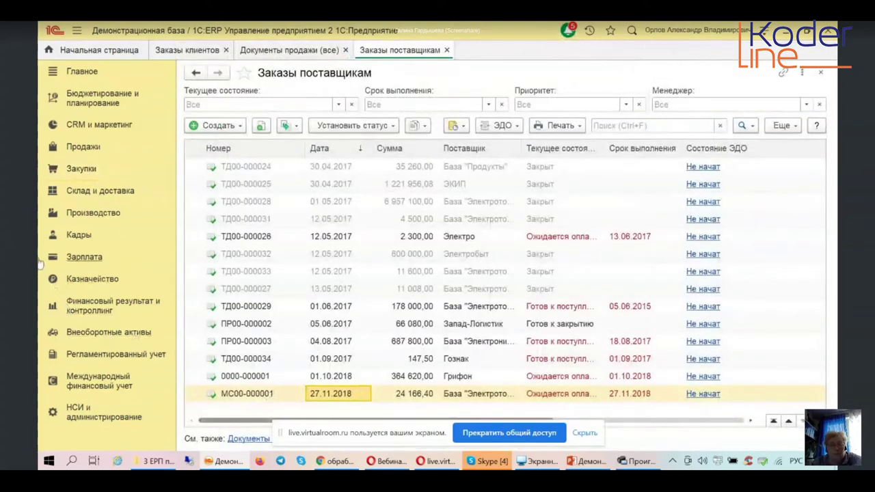
# - View the Документы закупки (все) journal from the Закупки section and close it
pyautogui.click(76, 169)
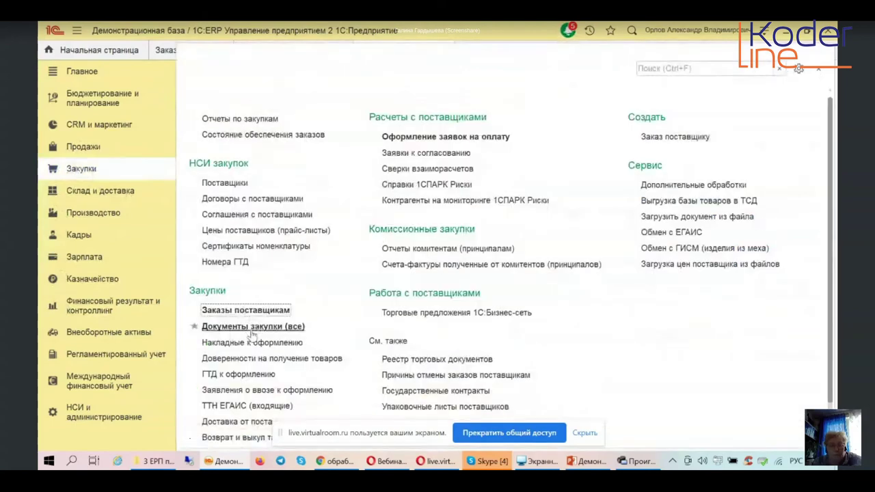
pyautogui.click(253, 328)
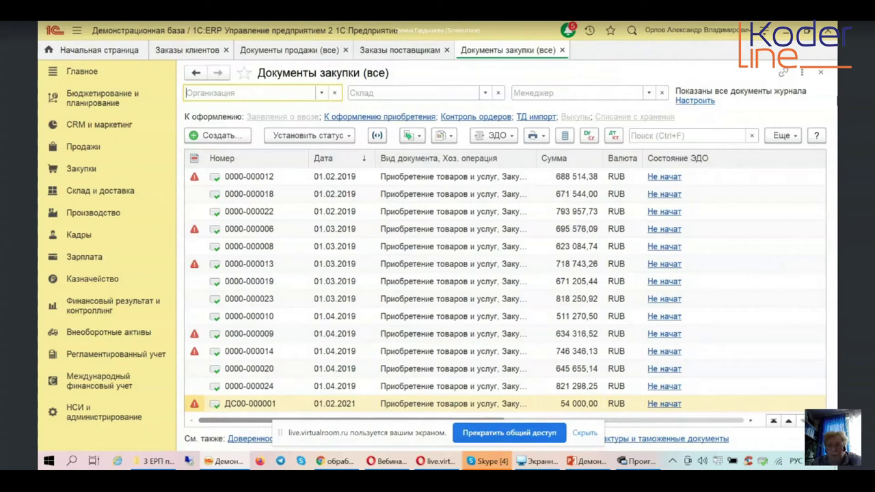
pyautogui.click(822, 73)
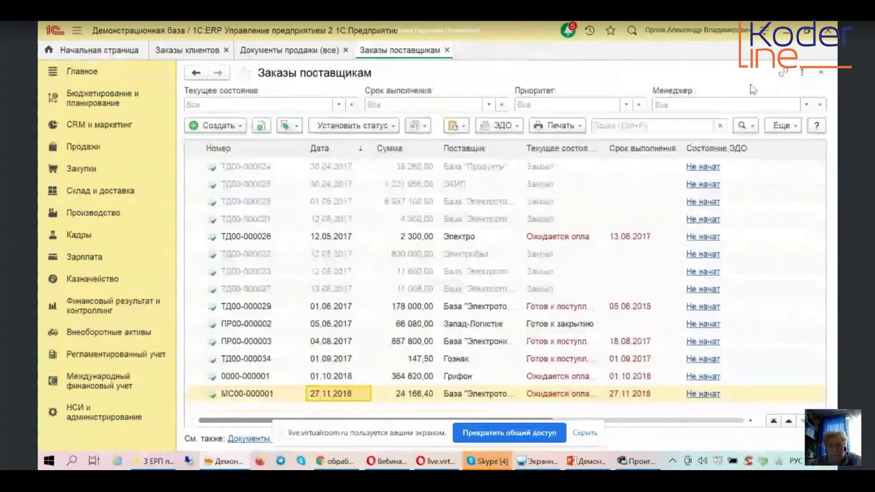
# - Examine the whole Отчеты по закупкам list, from Закупки and Расчеты с поставщиками to Условия закупок, and close it
pyautogui.click(71, 169)
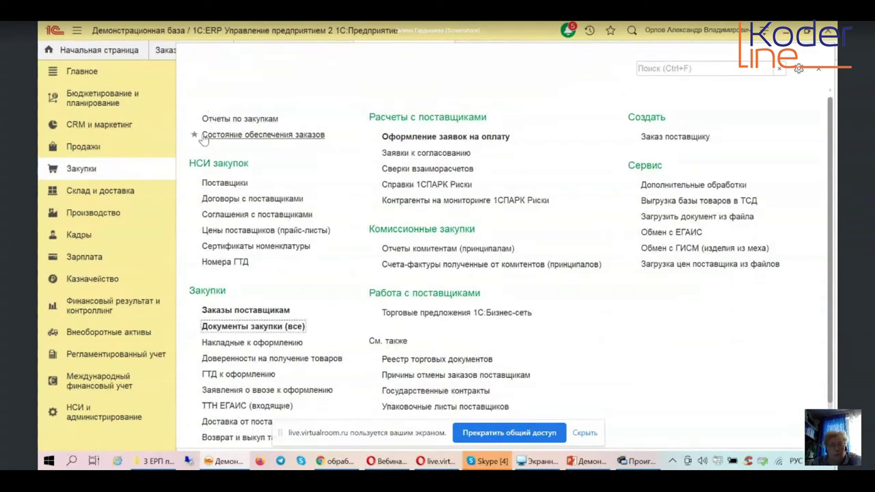
pyautogui.click(243, 120)
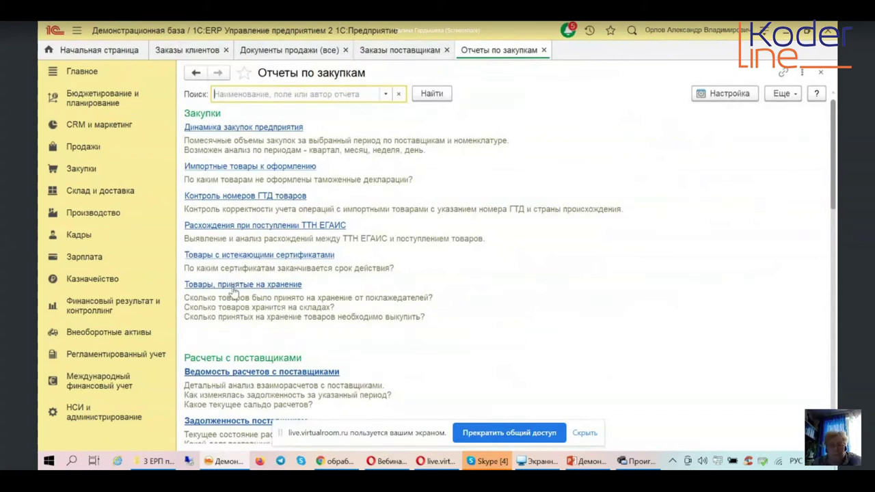
pyautogui.scroll(-5, 233, 292)
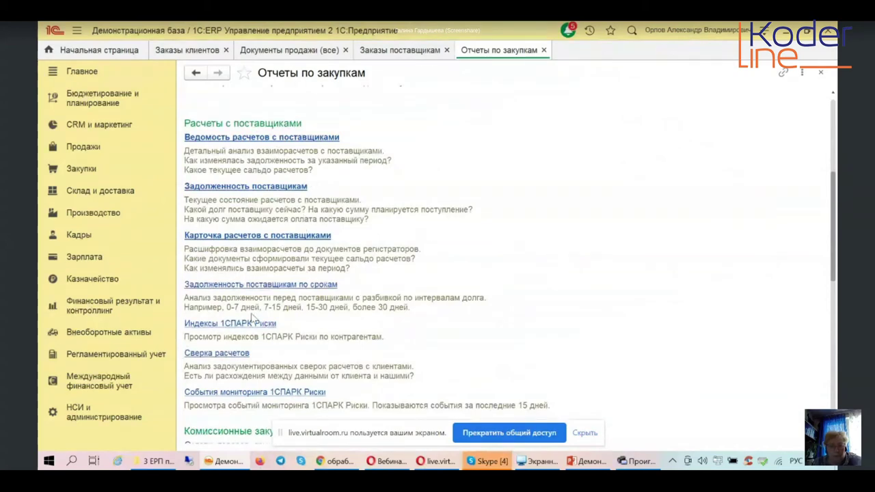
pyautogui.scroll(-3, 331, 326)
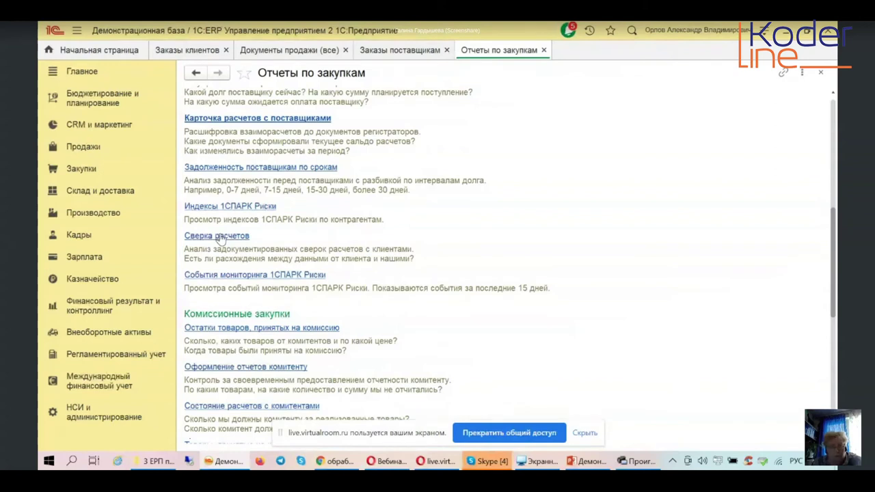
pyautogui.scroll(-5, 344, 326)
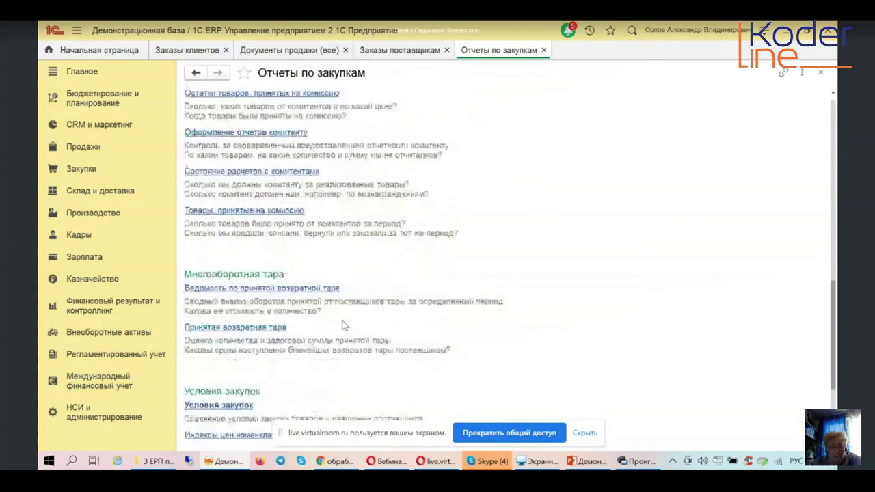
pyautogui.scroll(-3, 344, 327)
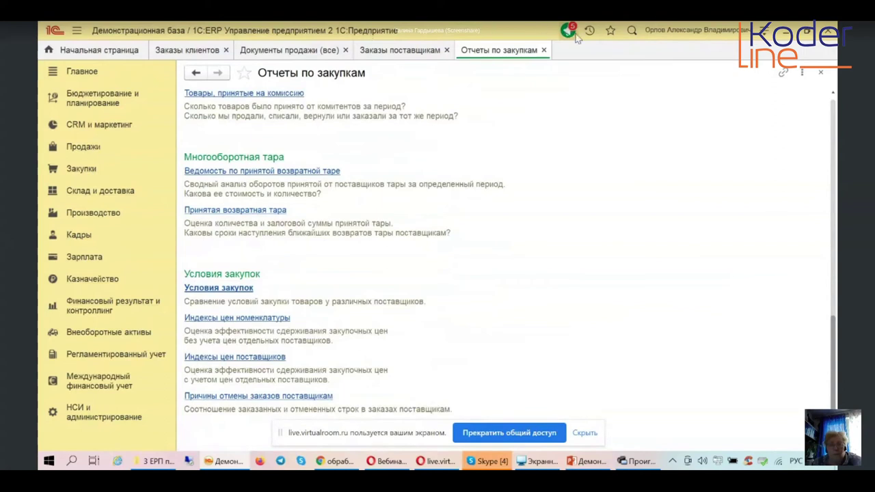
pyautogui.click(545, 50)
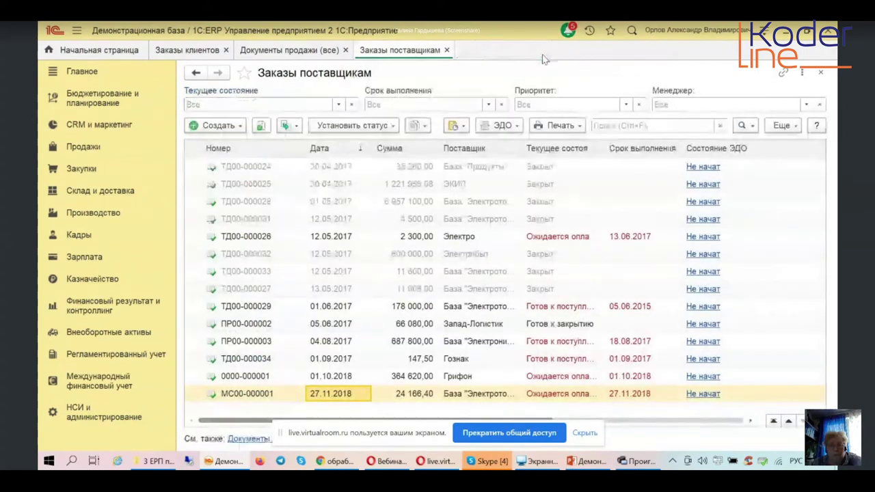
# - Open the Закупки section's command list for review
pyautogui.click(82, 169)
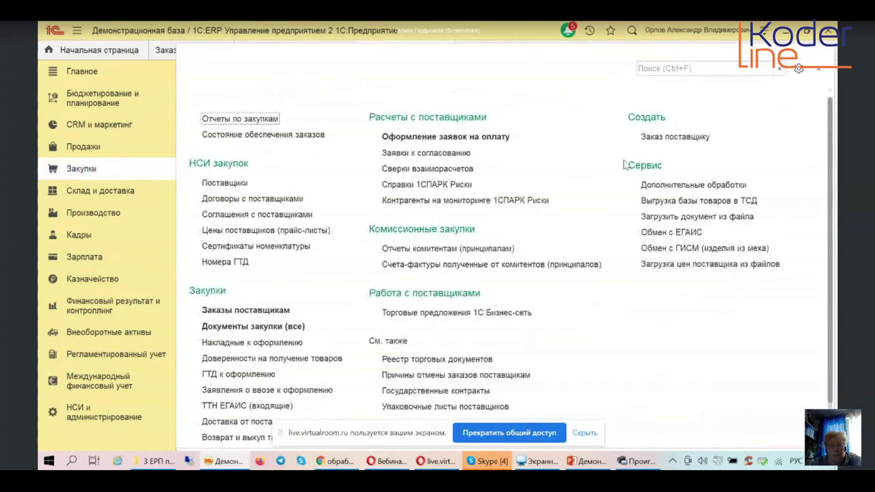